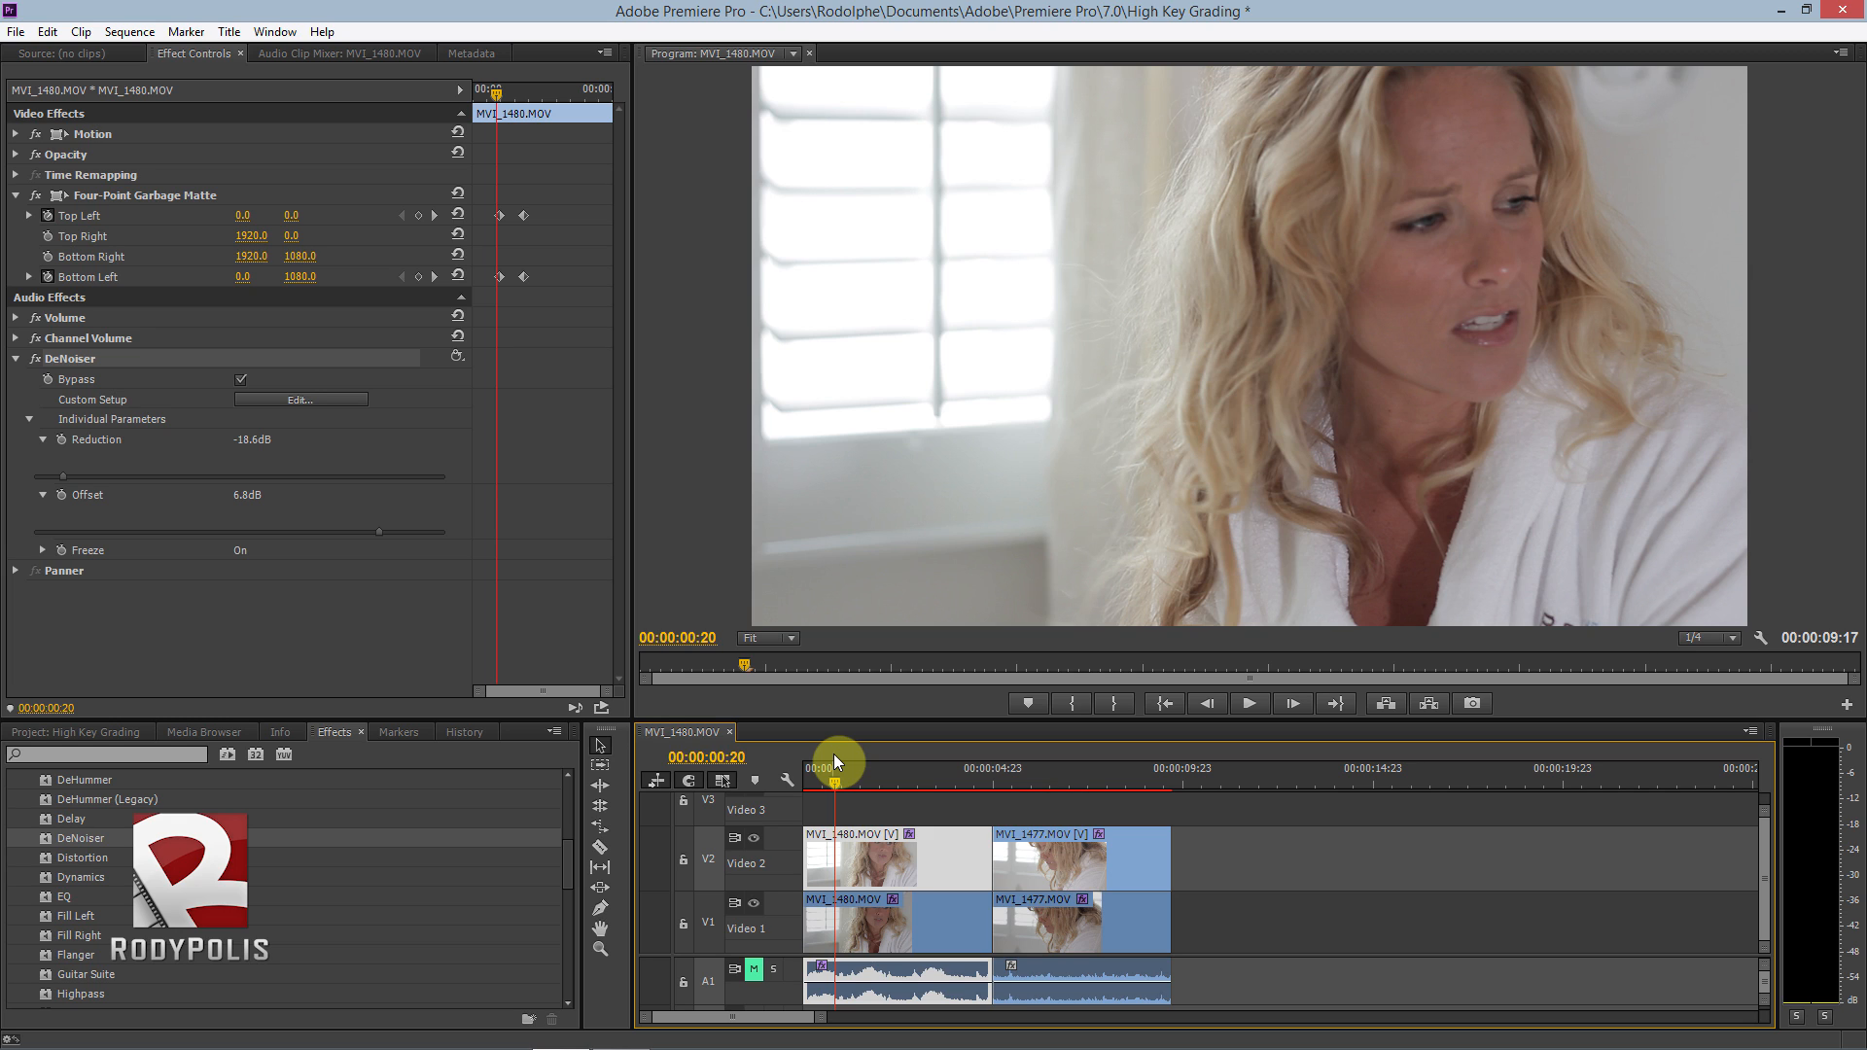
- Preview the graded wipe in the sequence and select the MVI_1480.MOV clip on Video 1
key(space)
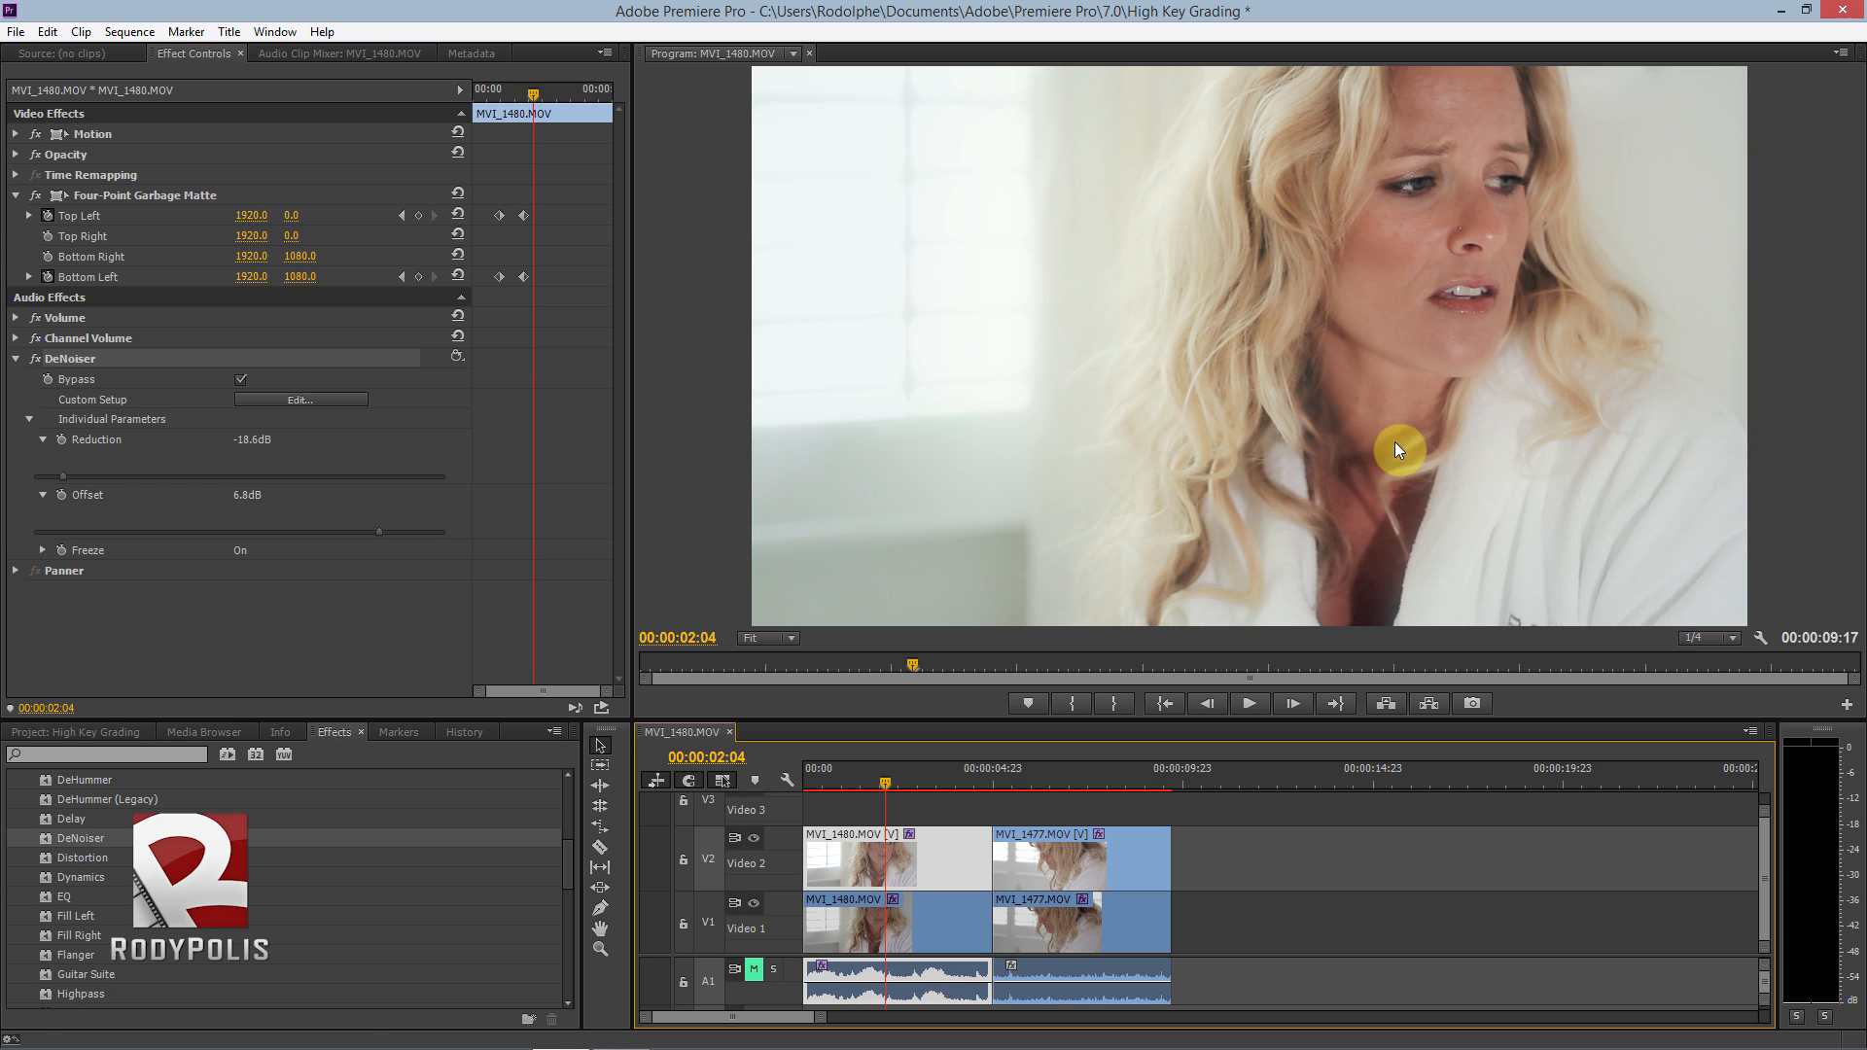
click(869, 930)
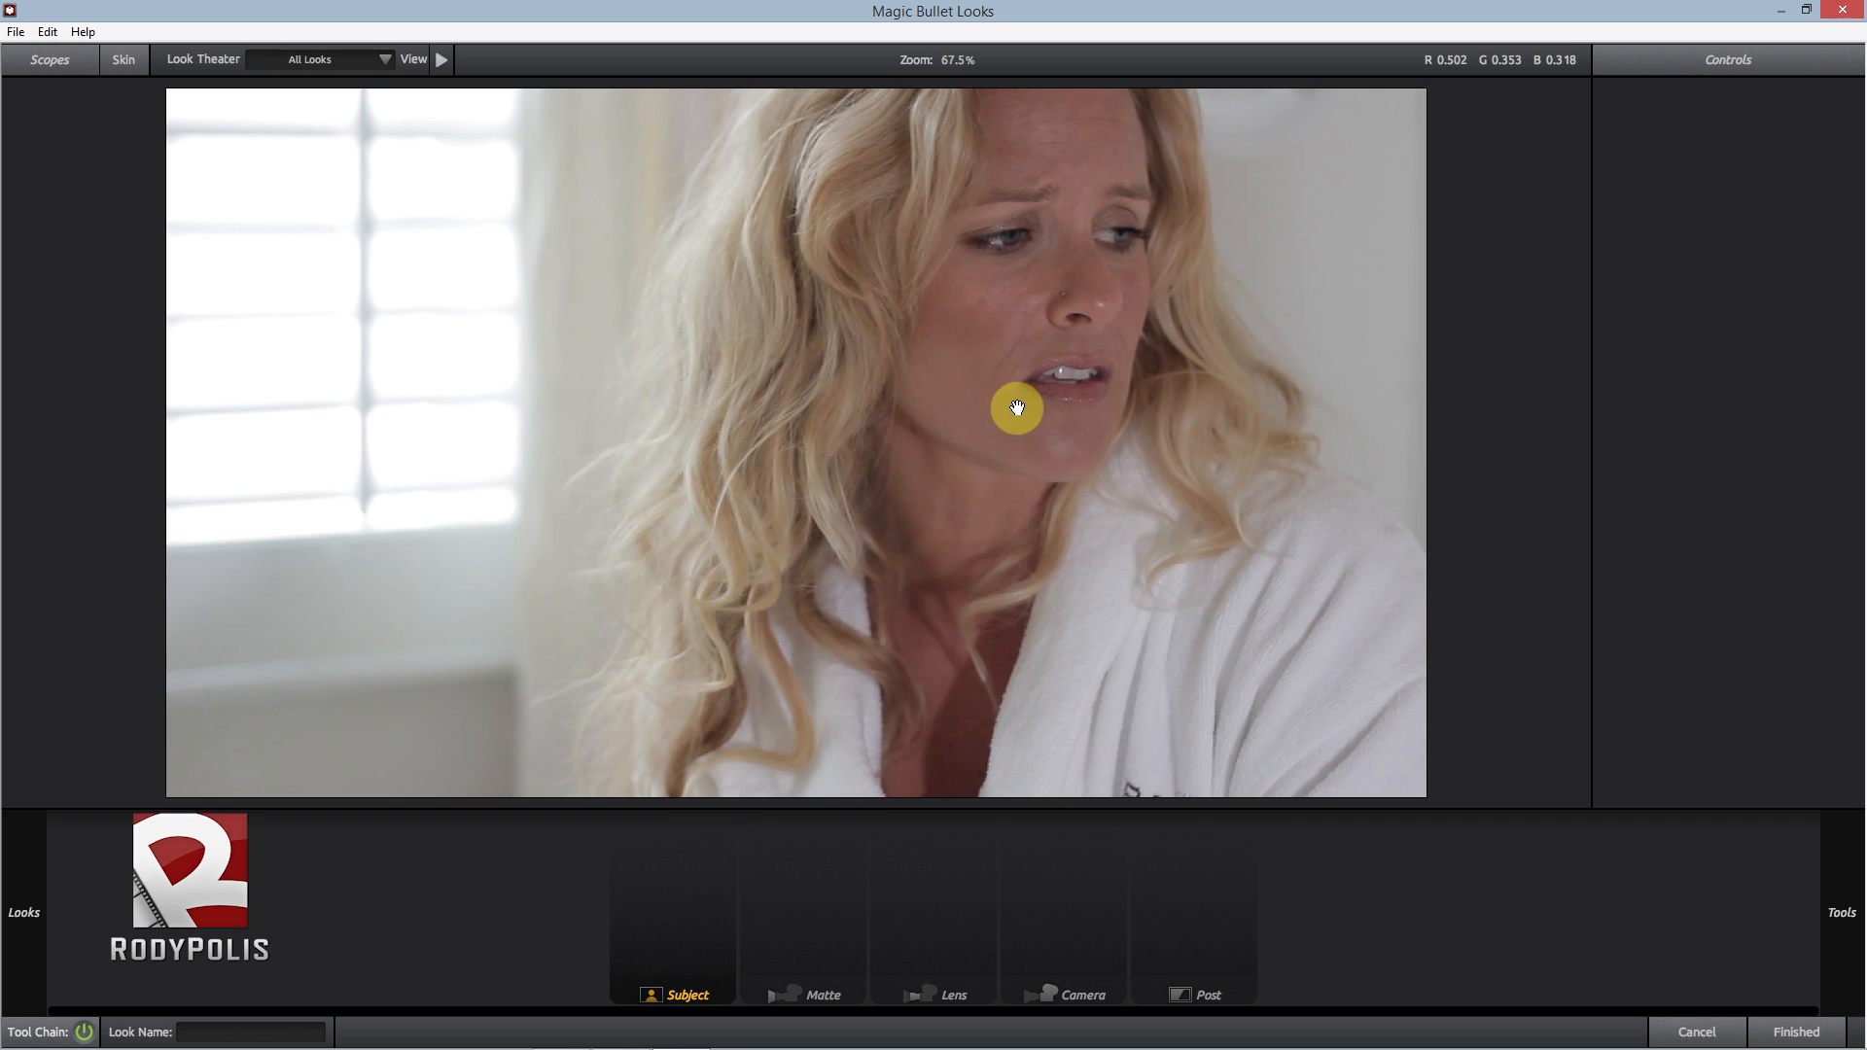
- In Magic Bullet Looks, add a Spot Fill to the Subject stage with a radius of 0.573 and a fill of 12%
mouse_move(1859, 375)
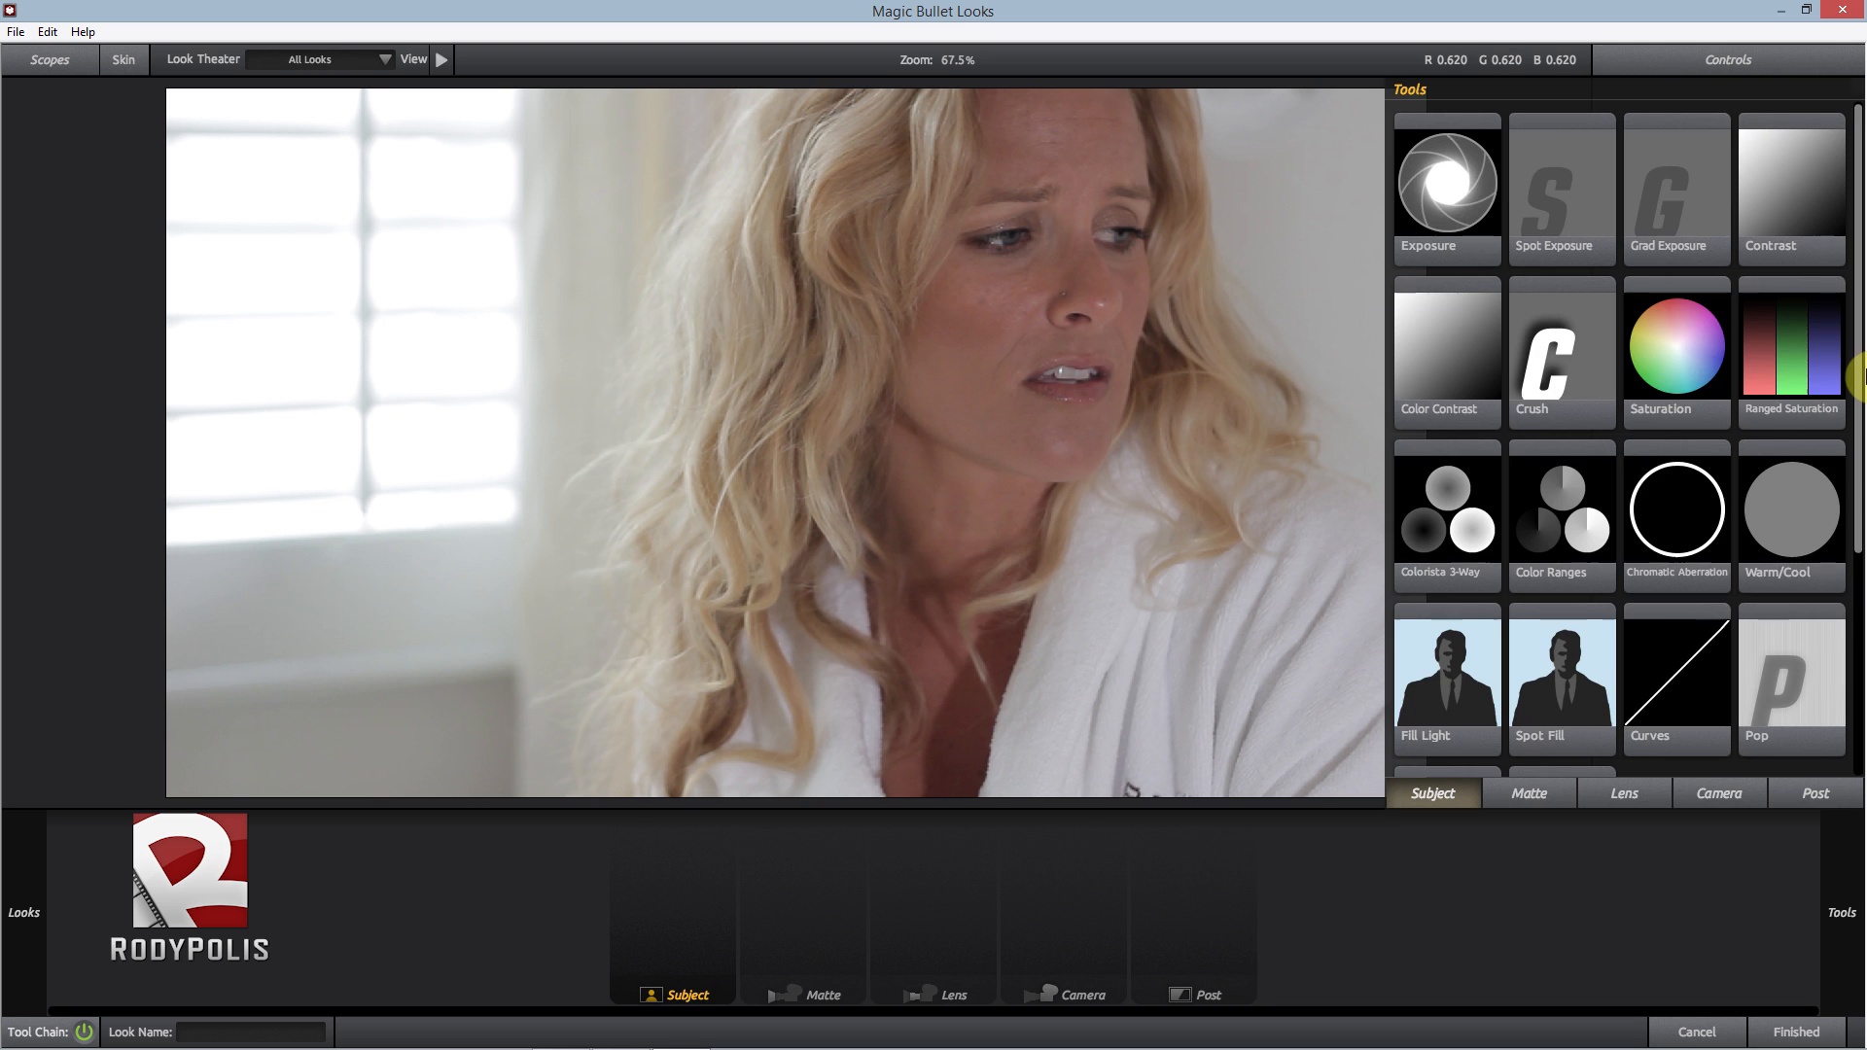
drag(1595, 671, 658, 856)
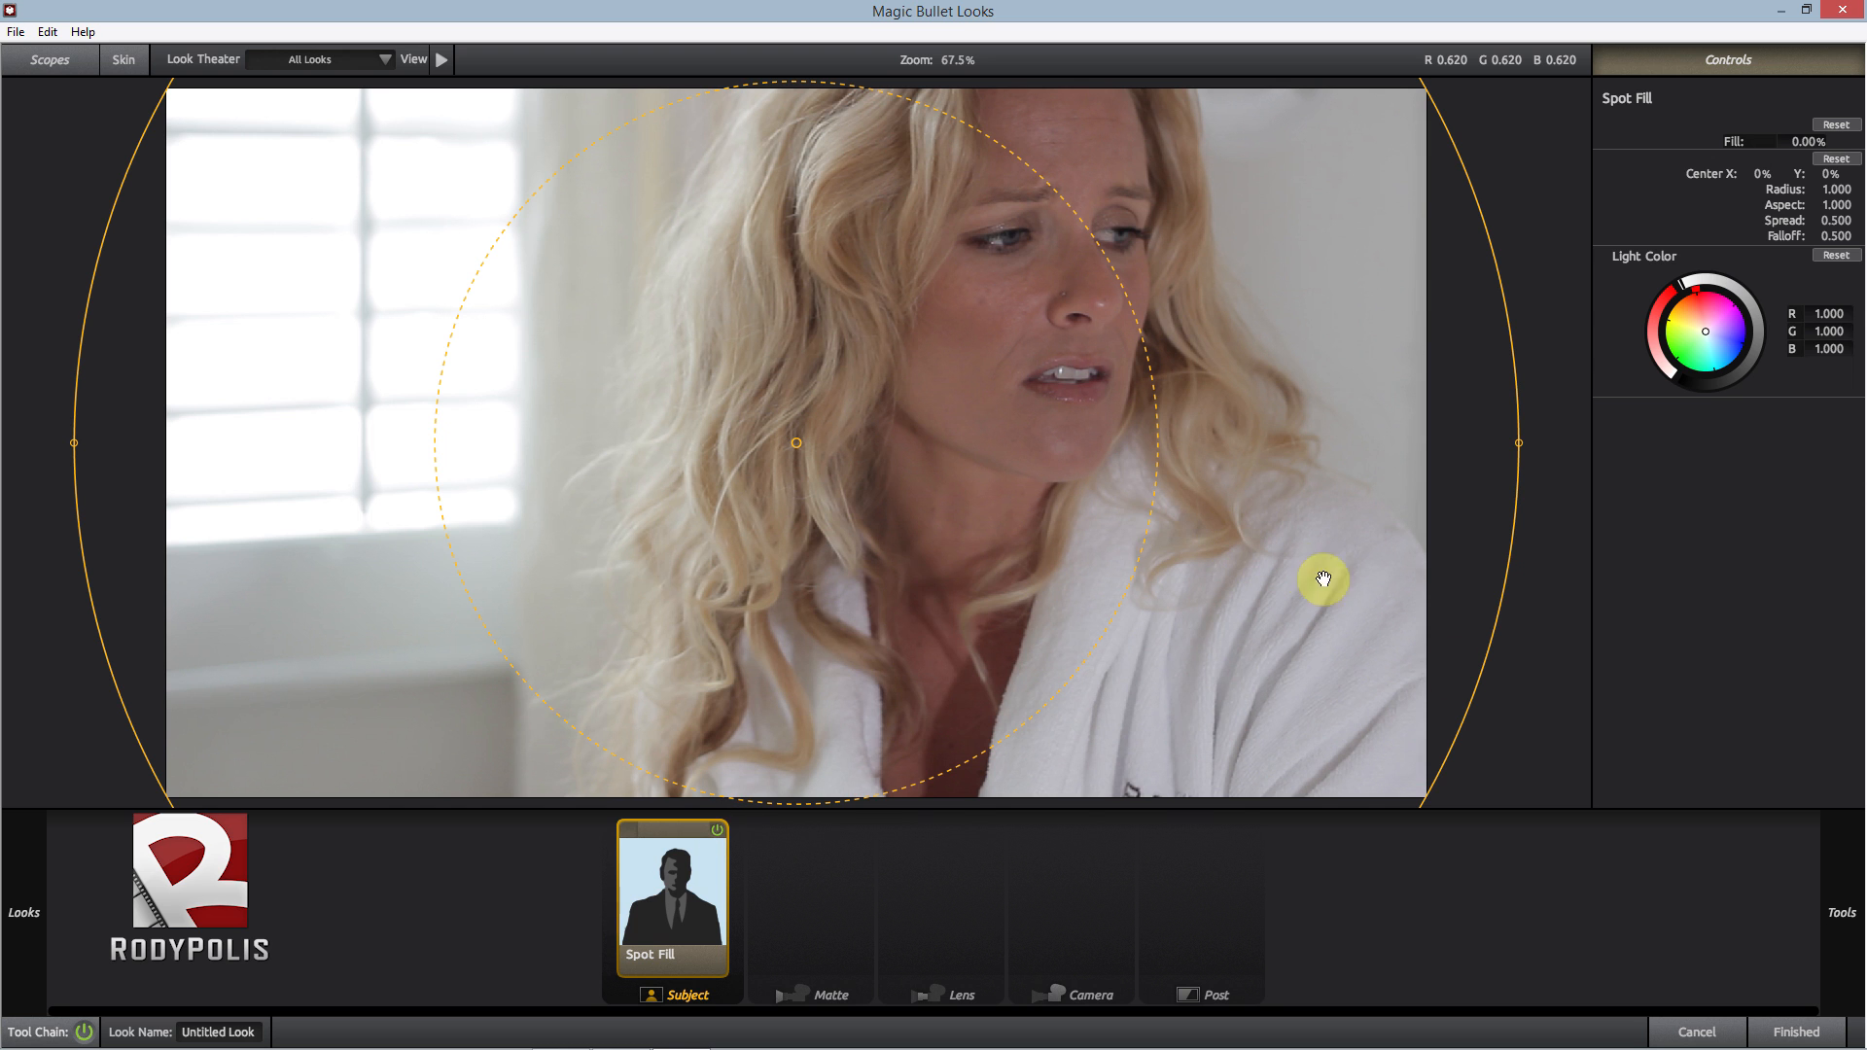
drag(1472, 715, 1177, 606)
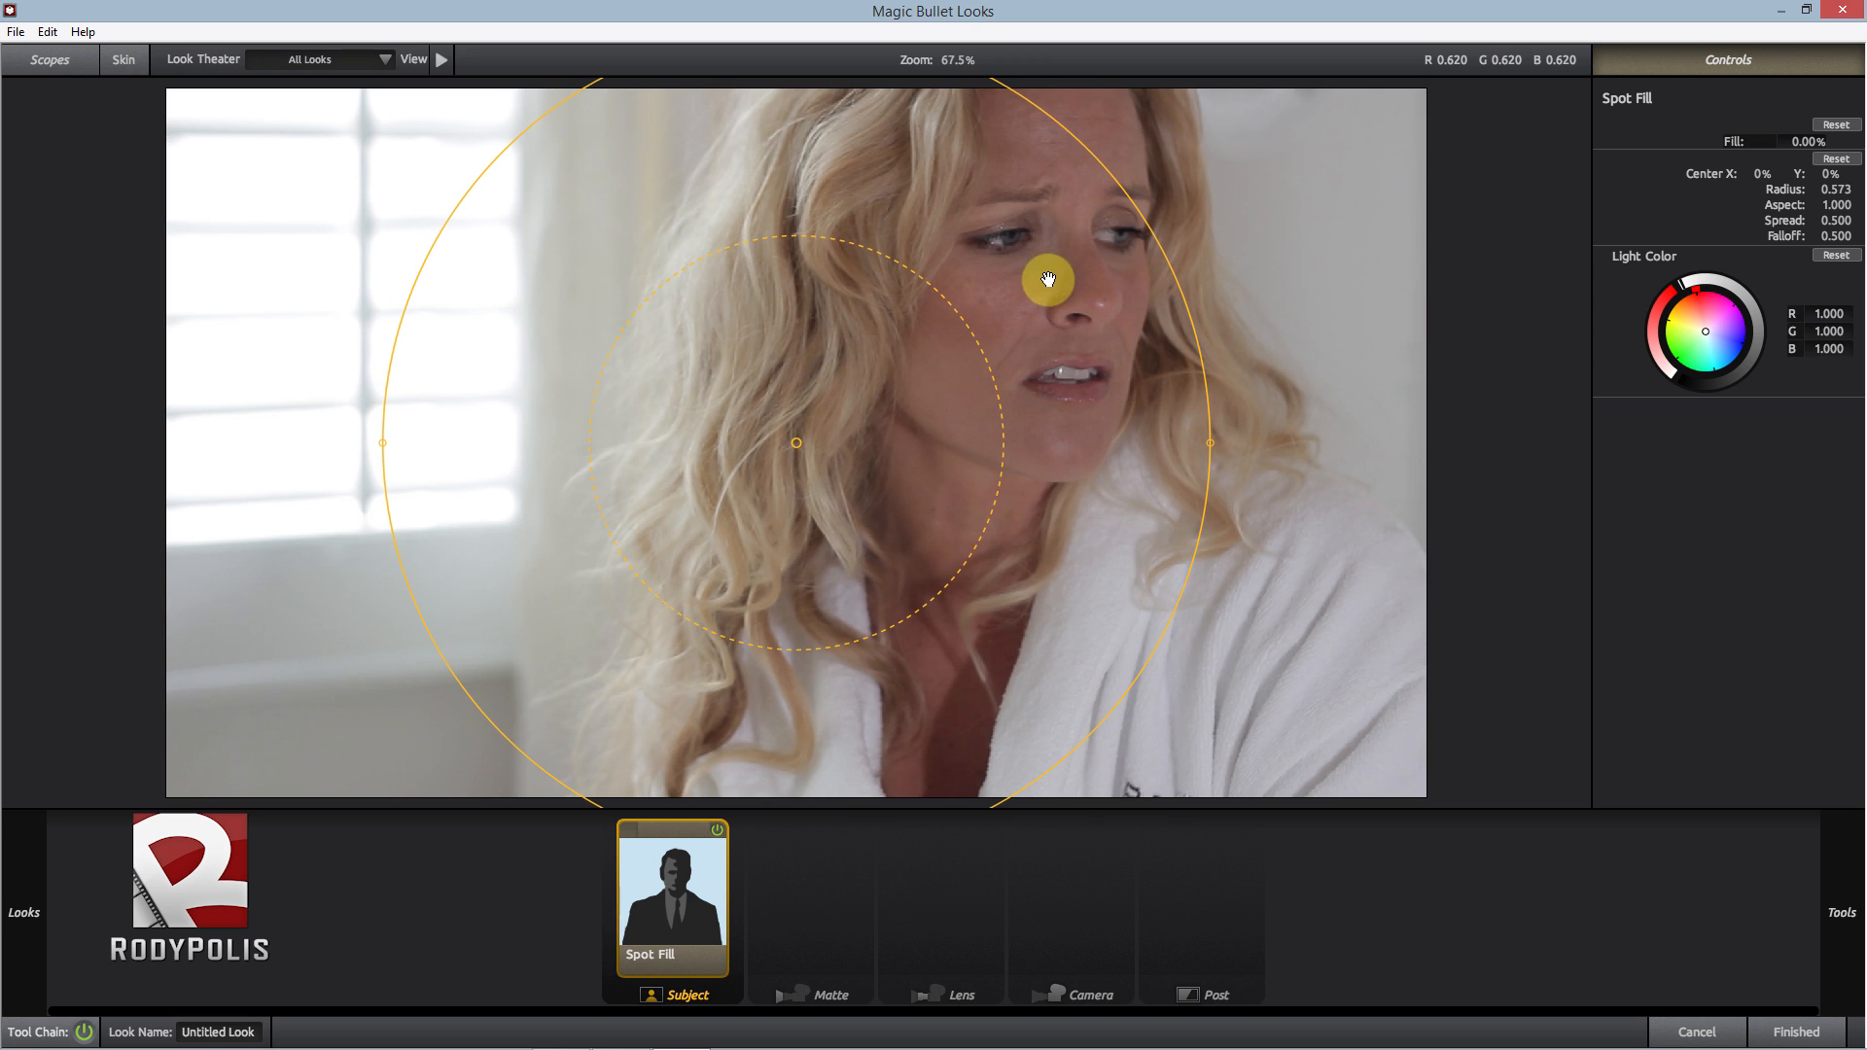
drag(1758, 141, 1795, 136)
drag(1795, 136, 1800, 131)
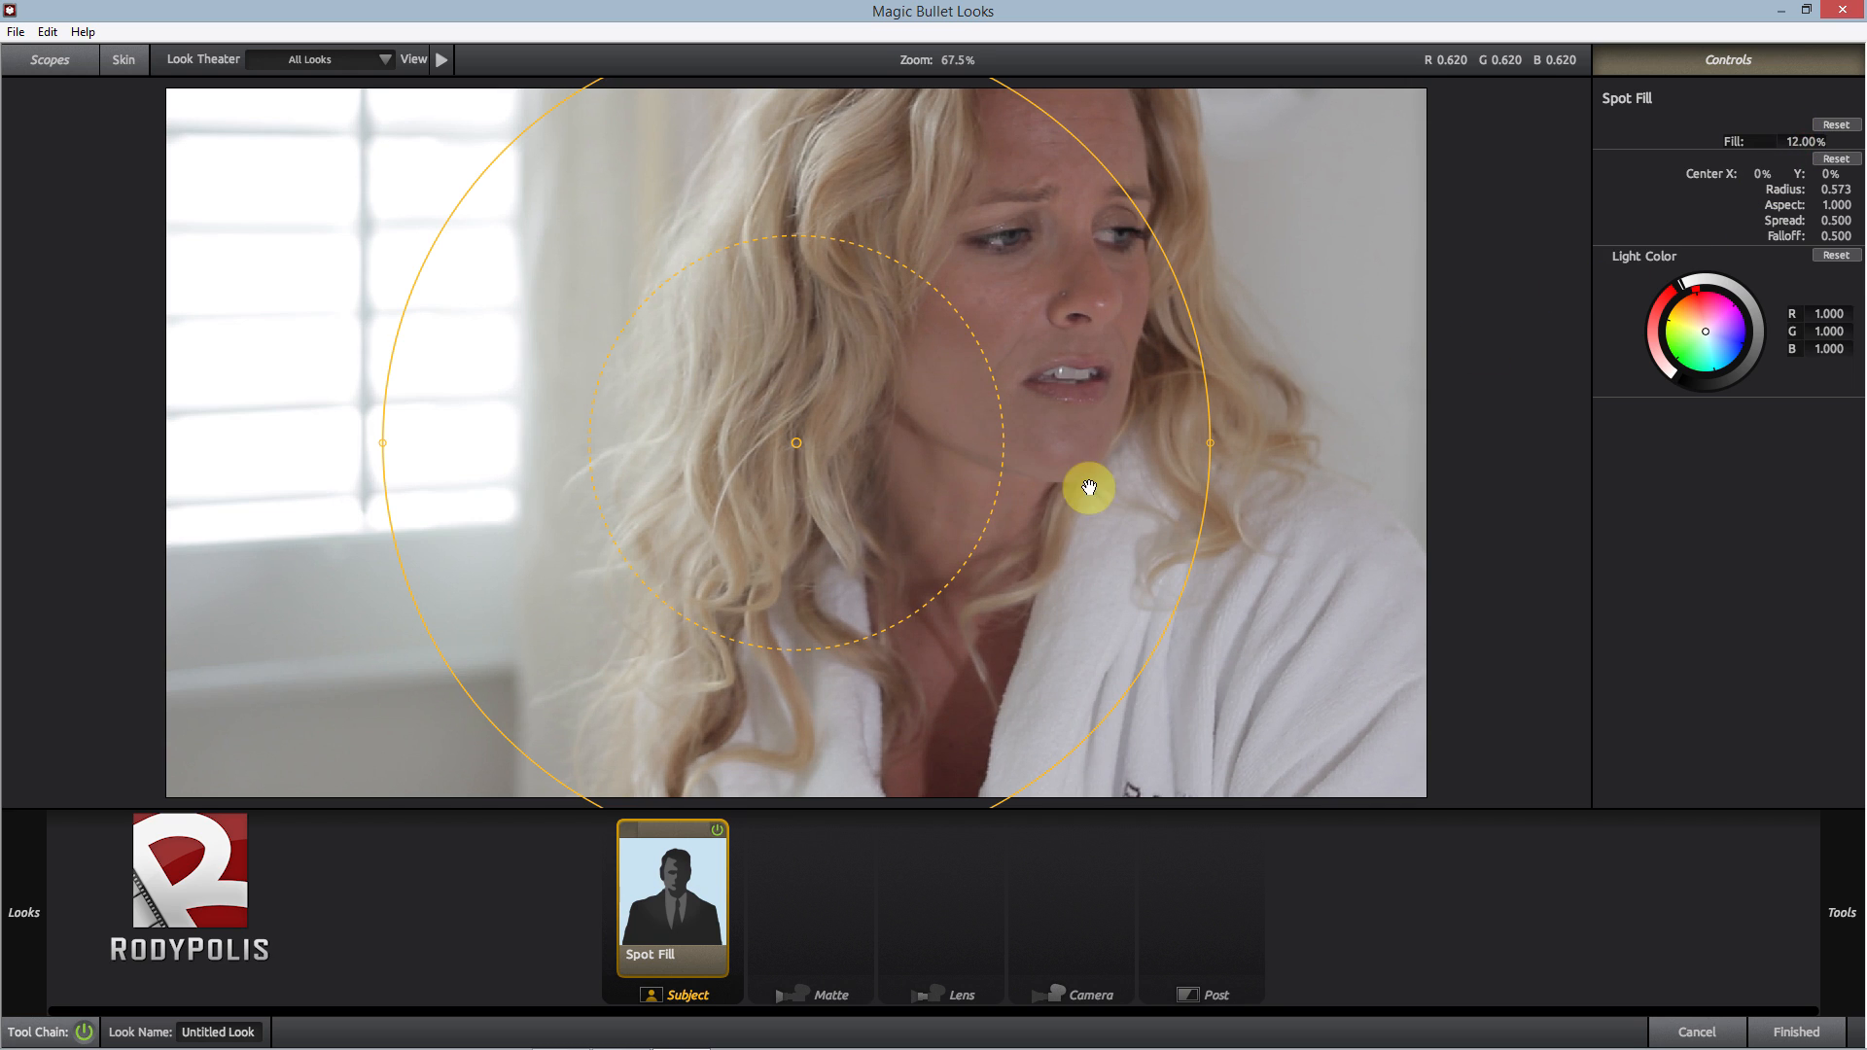
- Centre the spot fill on the woman's face at X +19.6%, Y -8.9% with aspect 0.770, and compare the image with and without it
drag(1084, 497, 1261, 465)
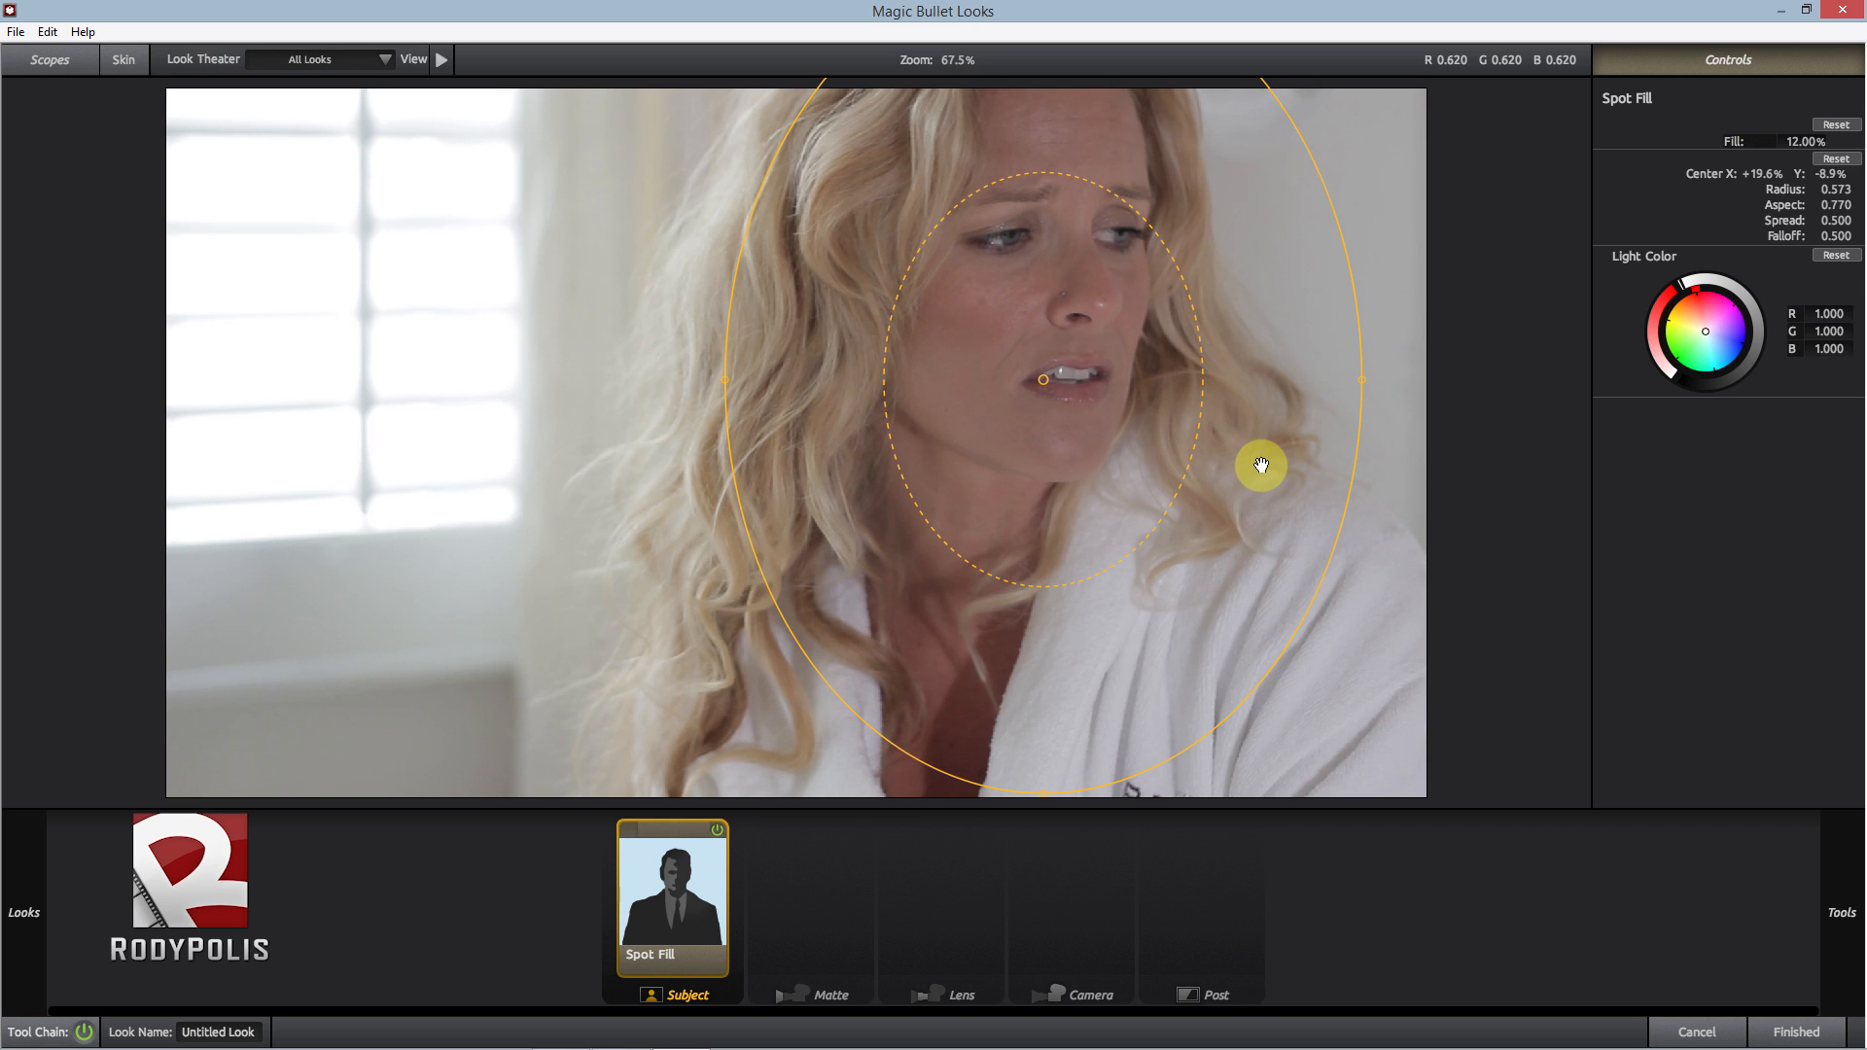
click(721, 830)
click(721, 830)
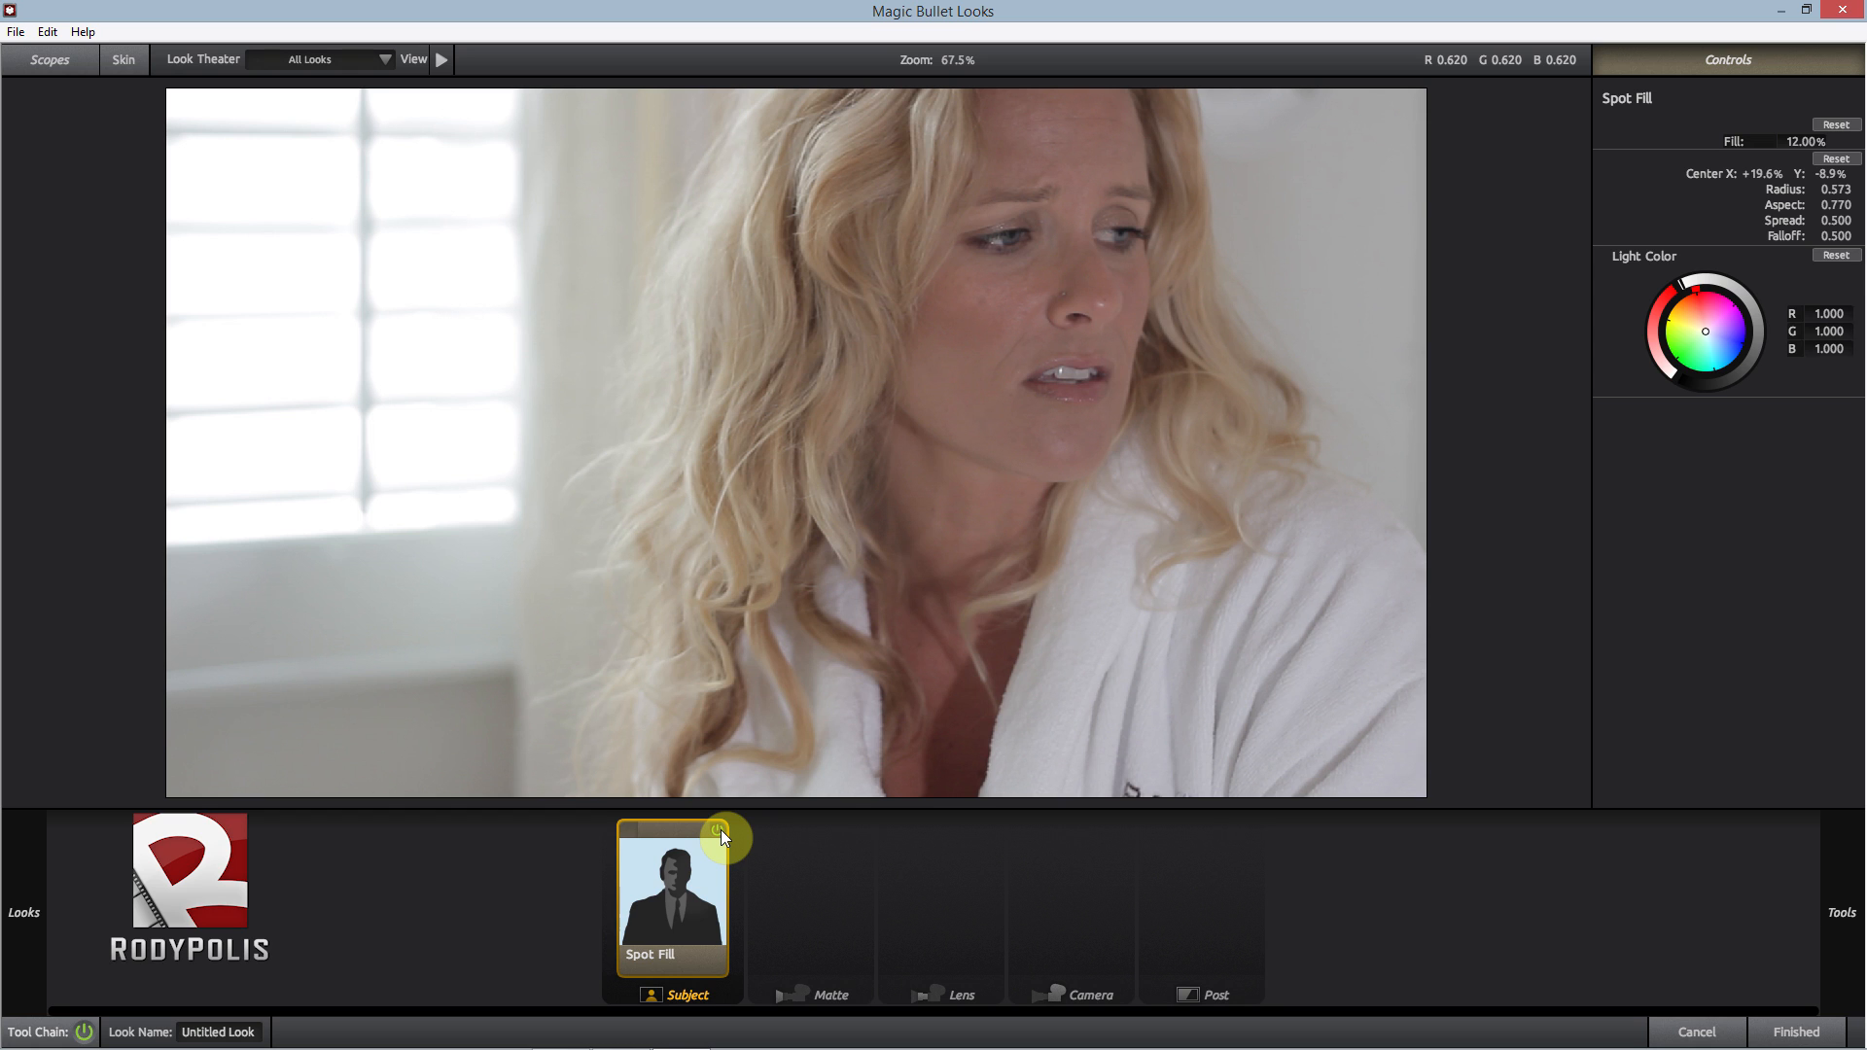
click(719, 831)
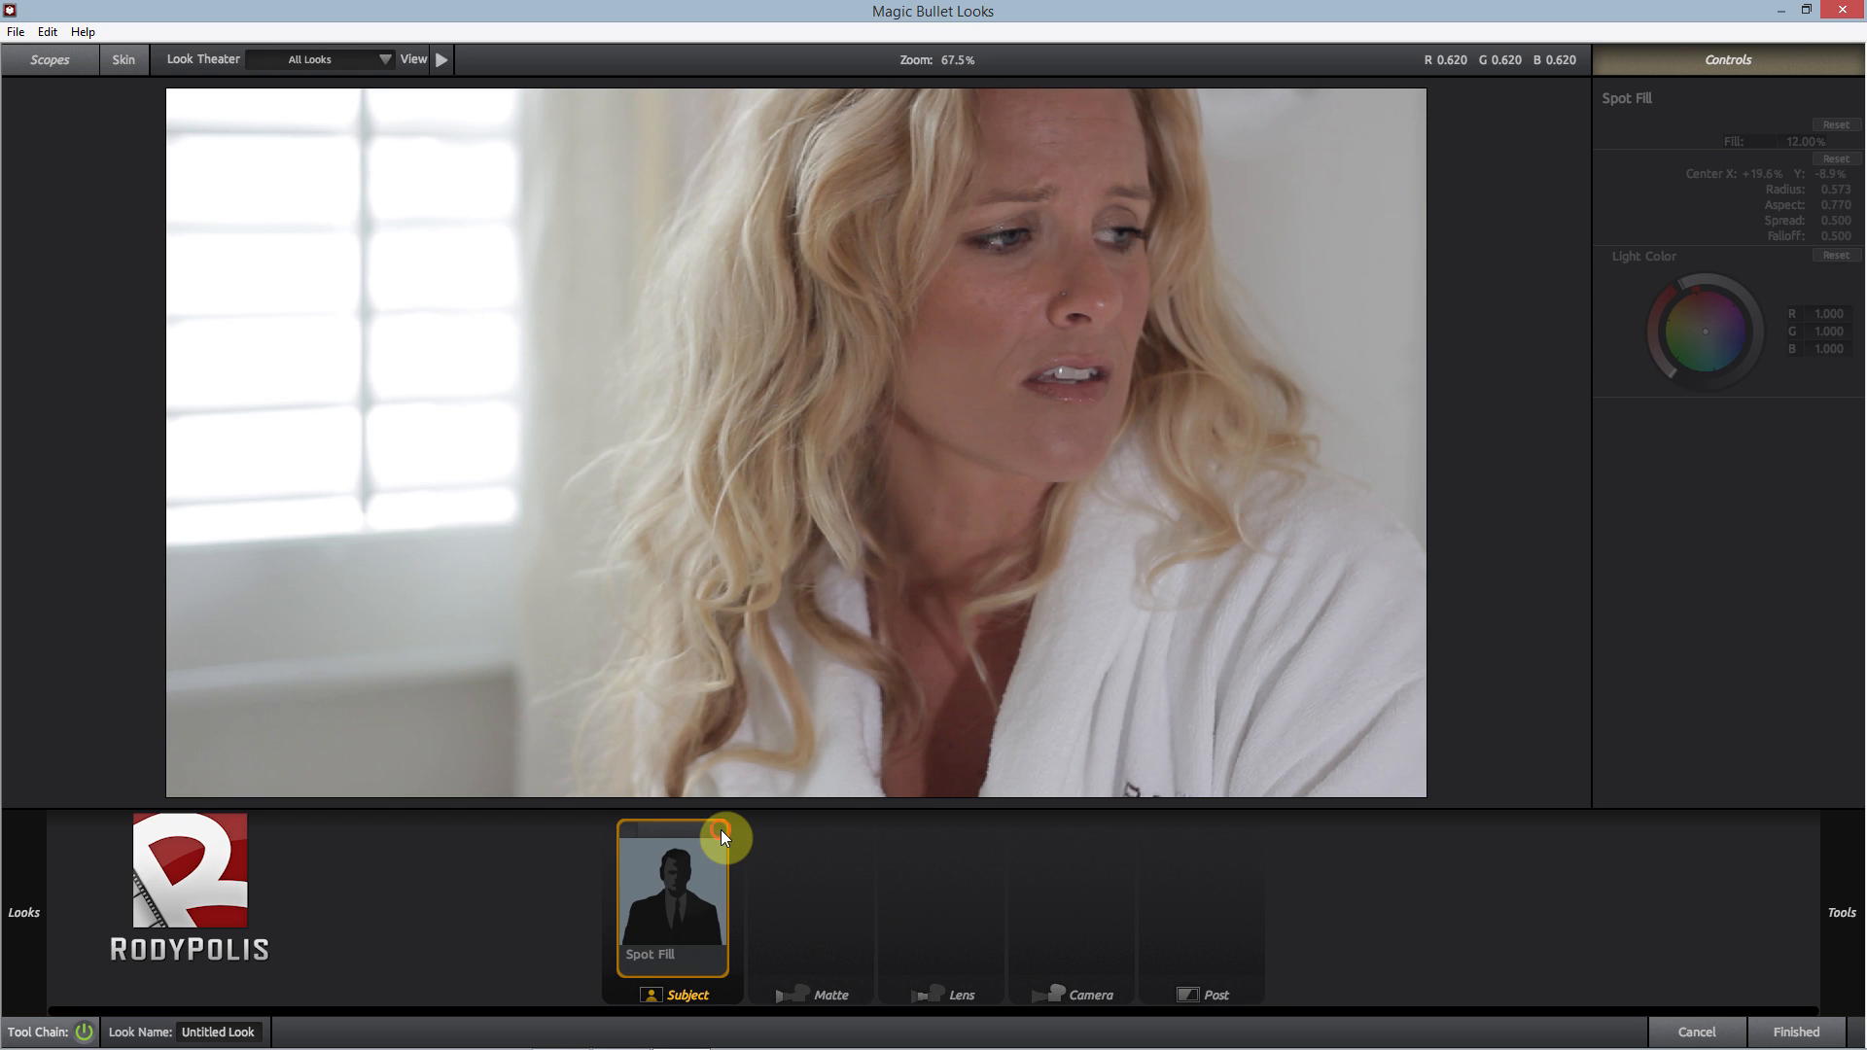
click(720, 830)
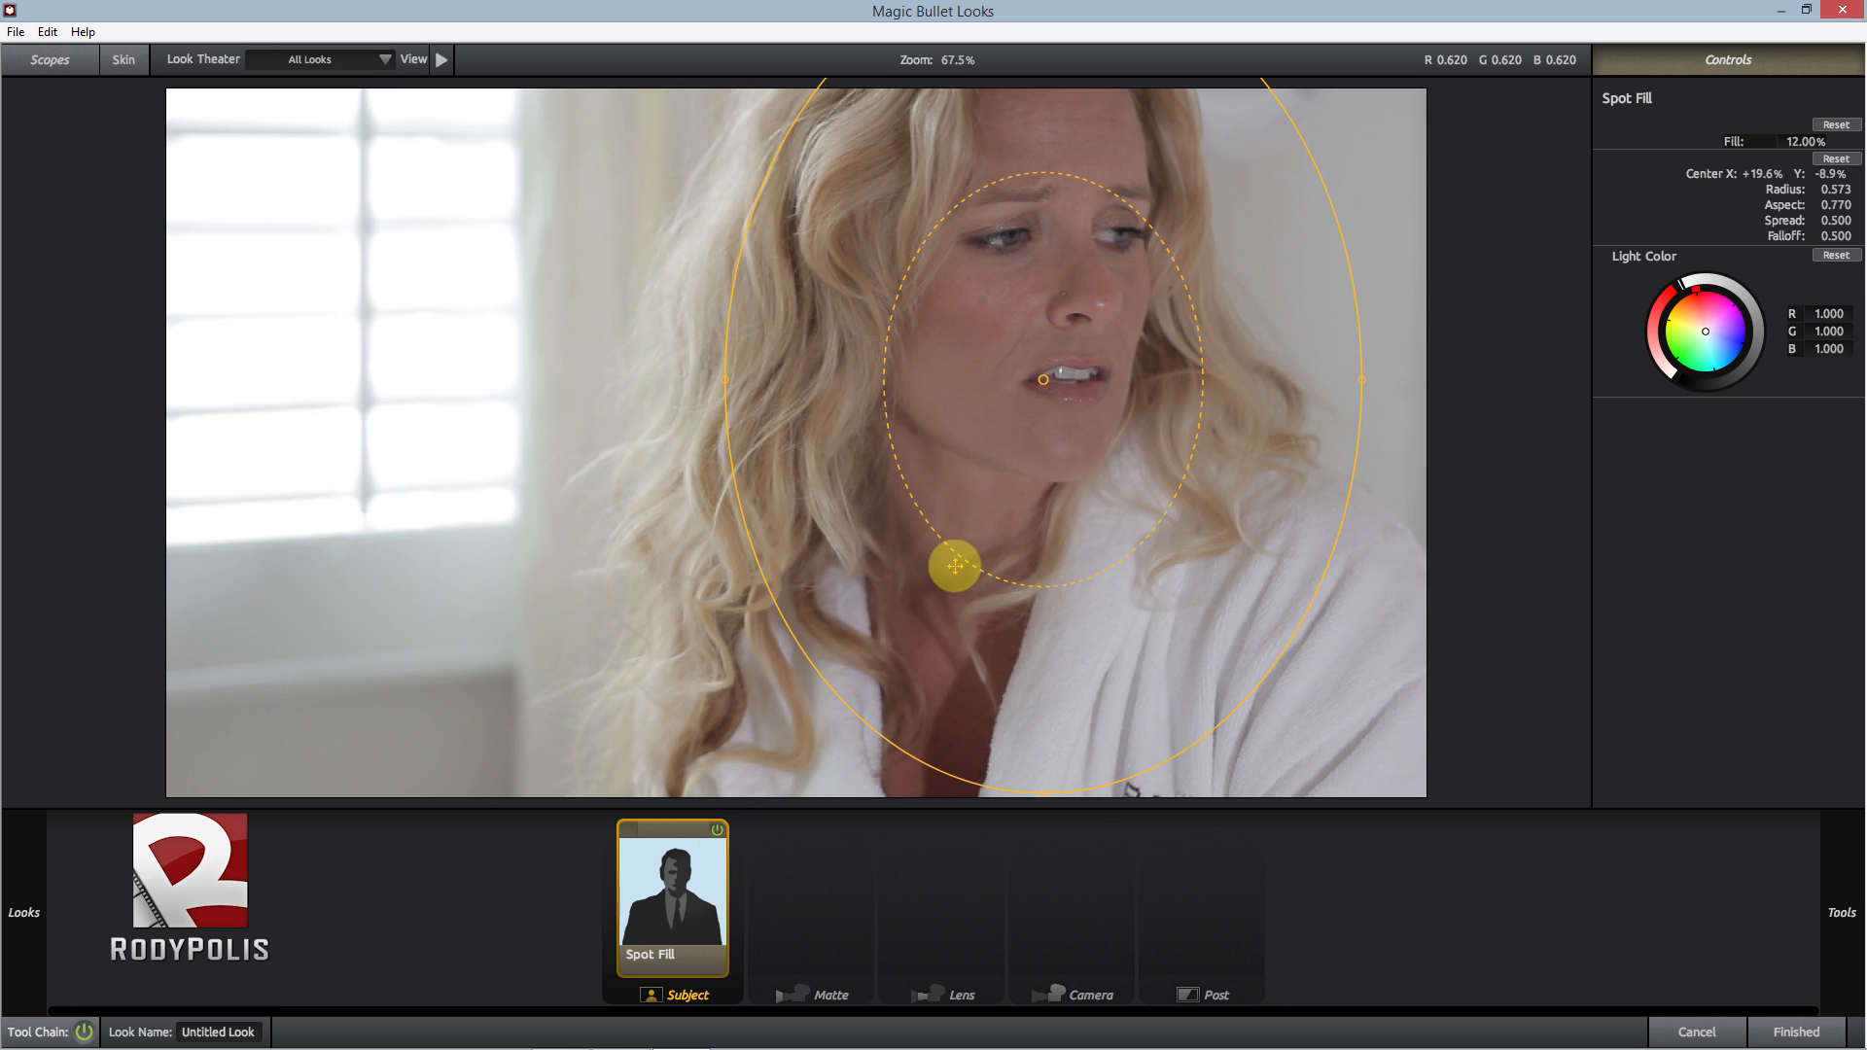
- Add Curves after Spot Fill in the Subject stage and slightly lower the darkest shadow point of the RGB curve
mouse_move(1859, 678)
mouse_move(1848, 583)
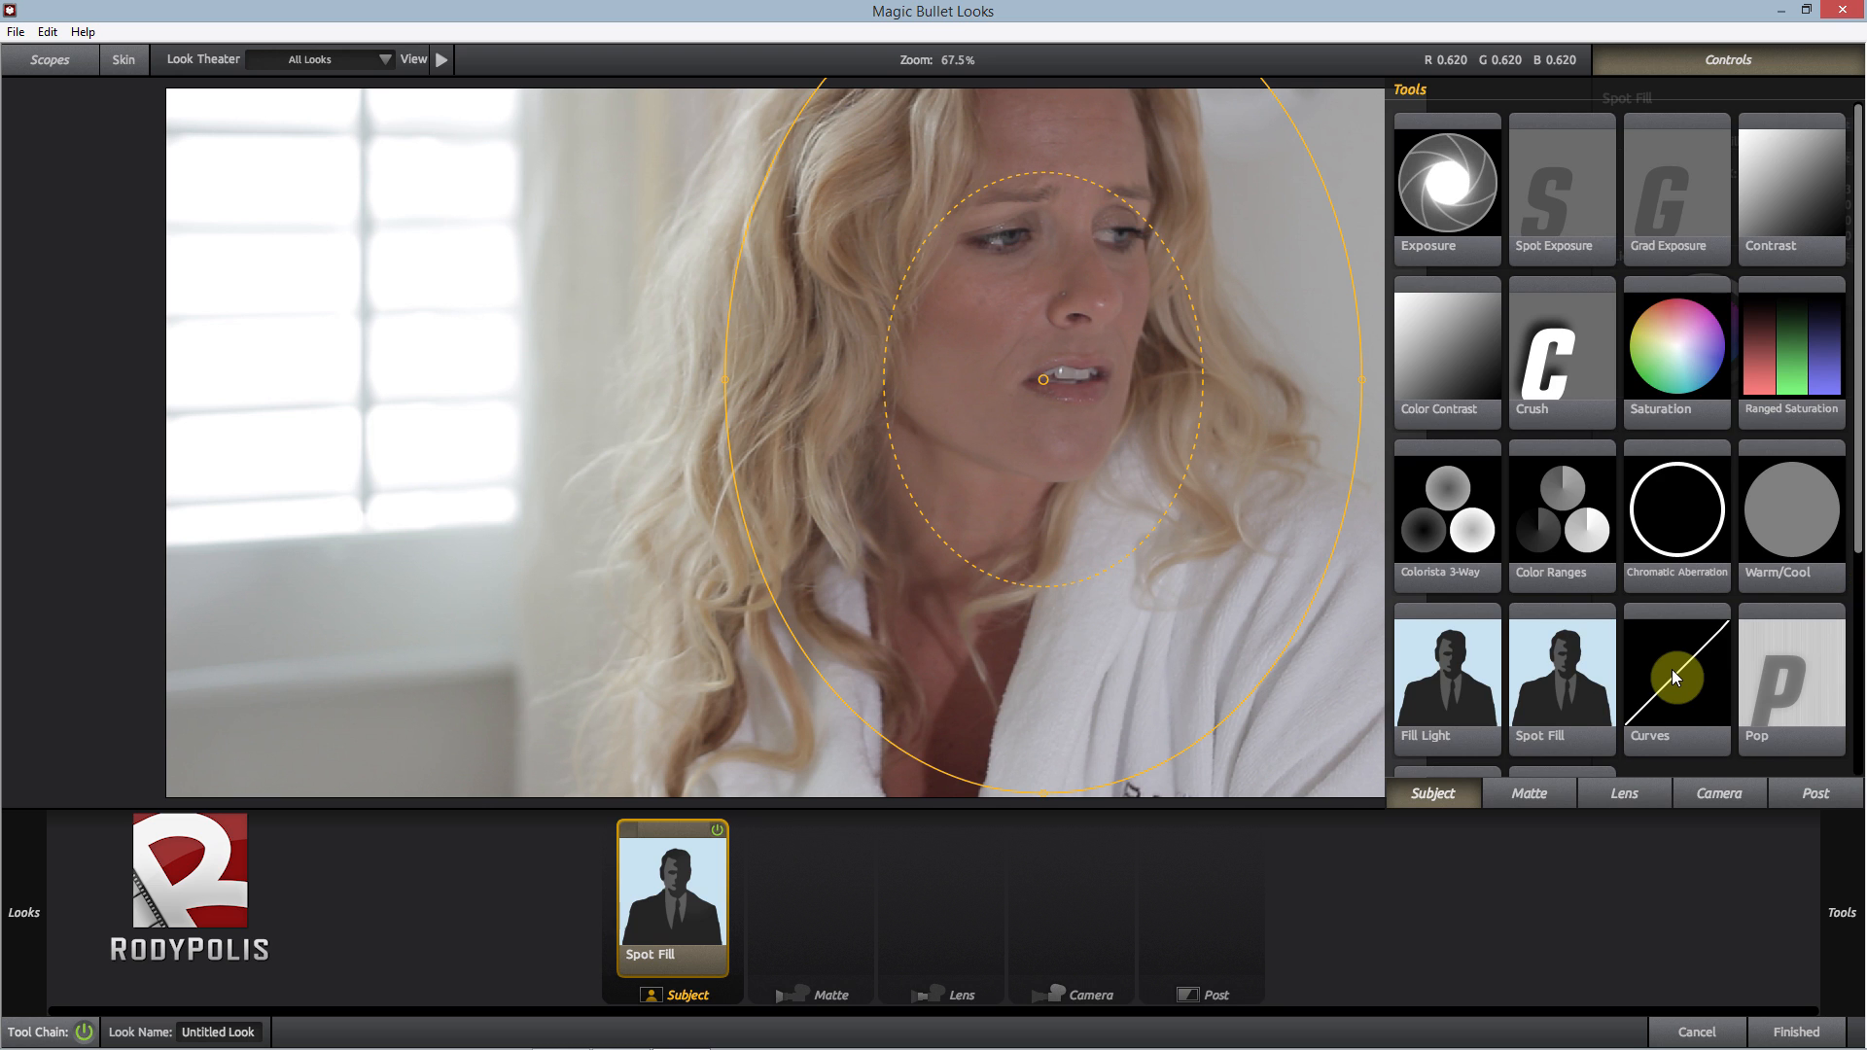
drag(1671, 669, 802, 850)
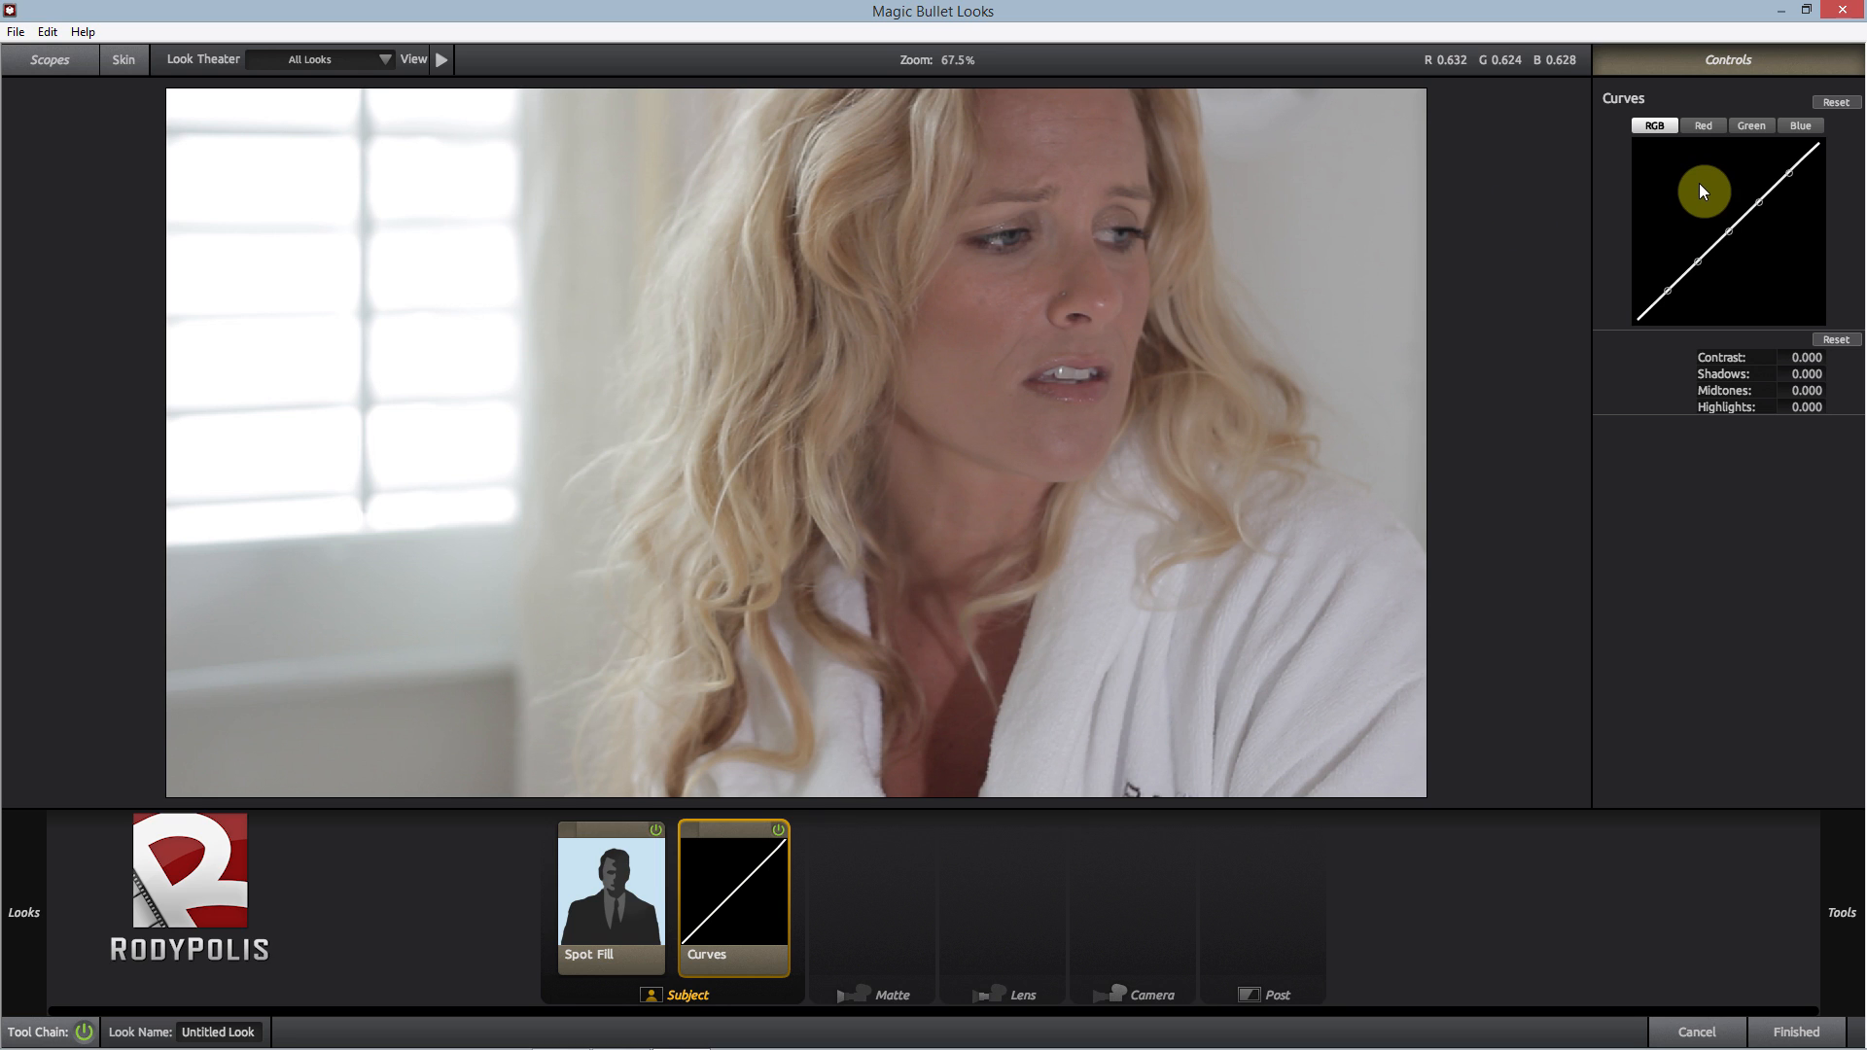
drag(1692, 275, 1668, 300)
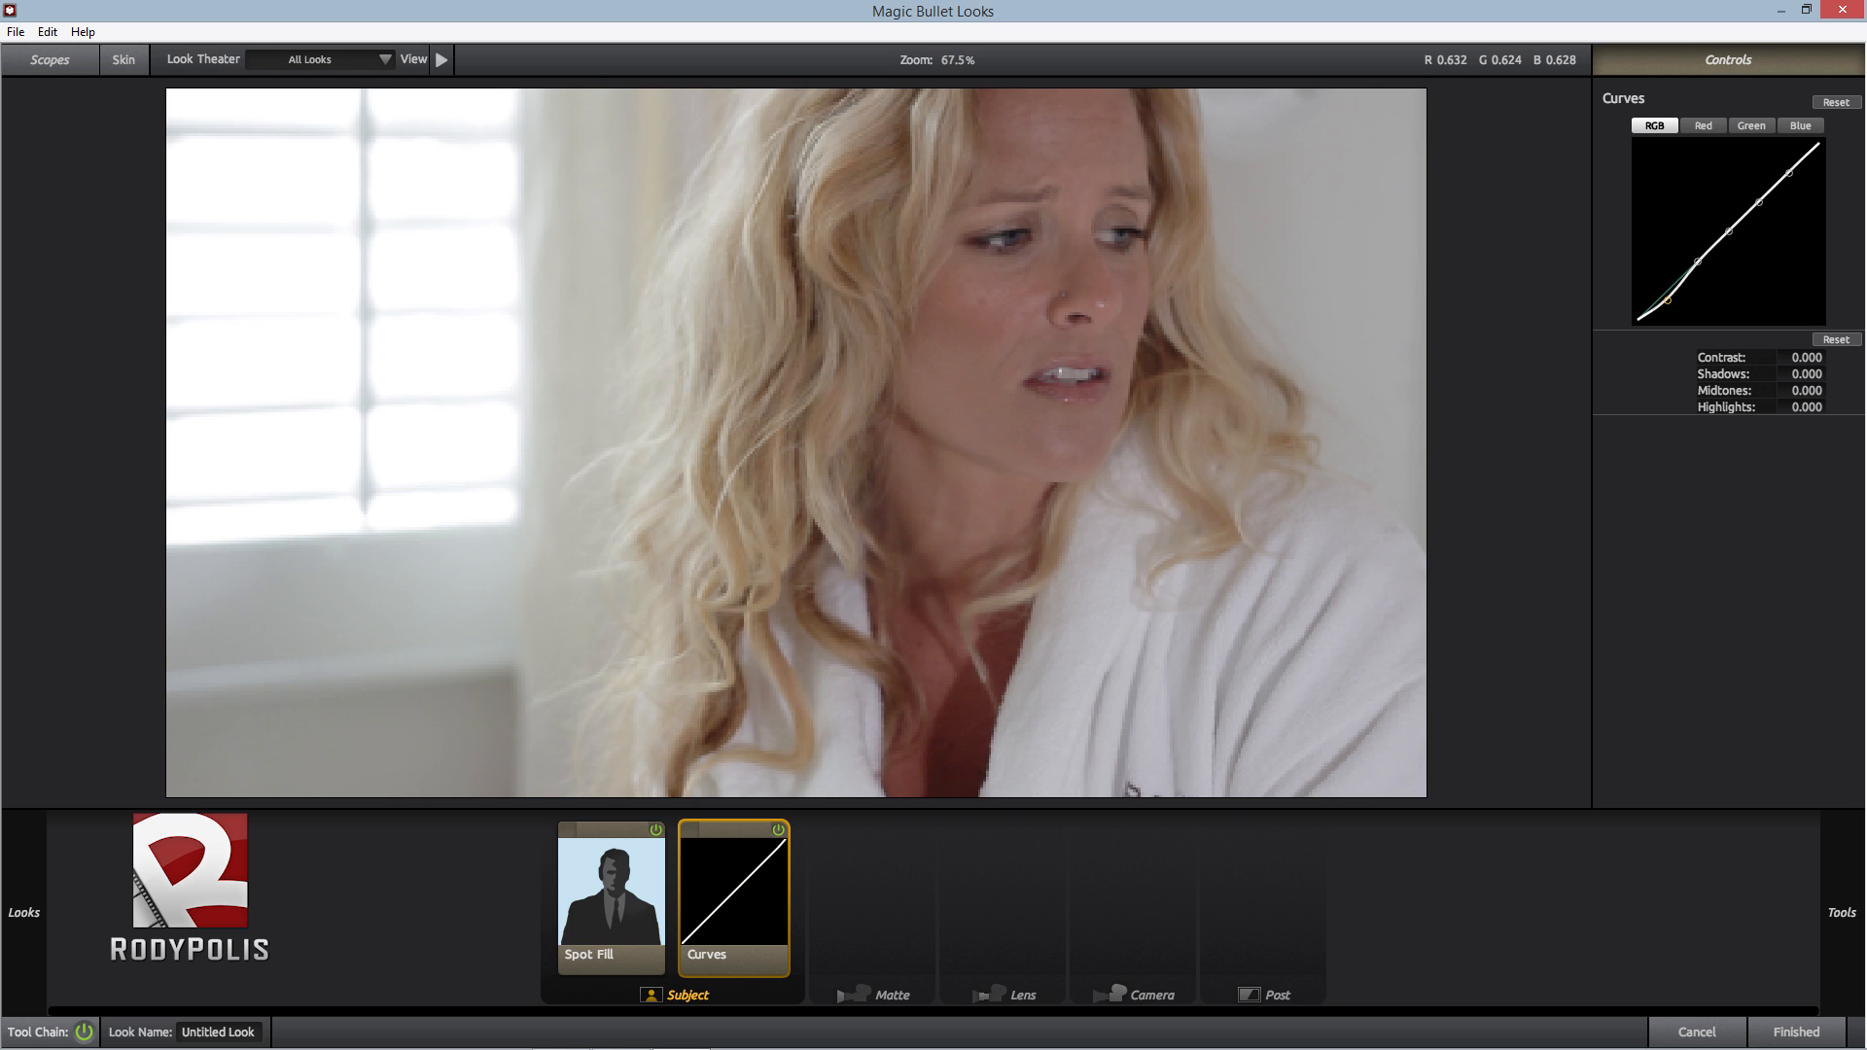
drag(1667, 302, 1659, 294)
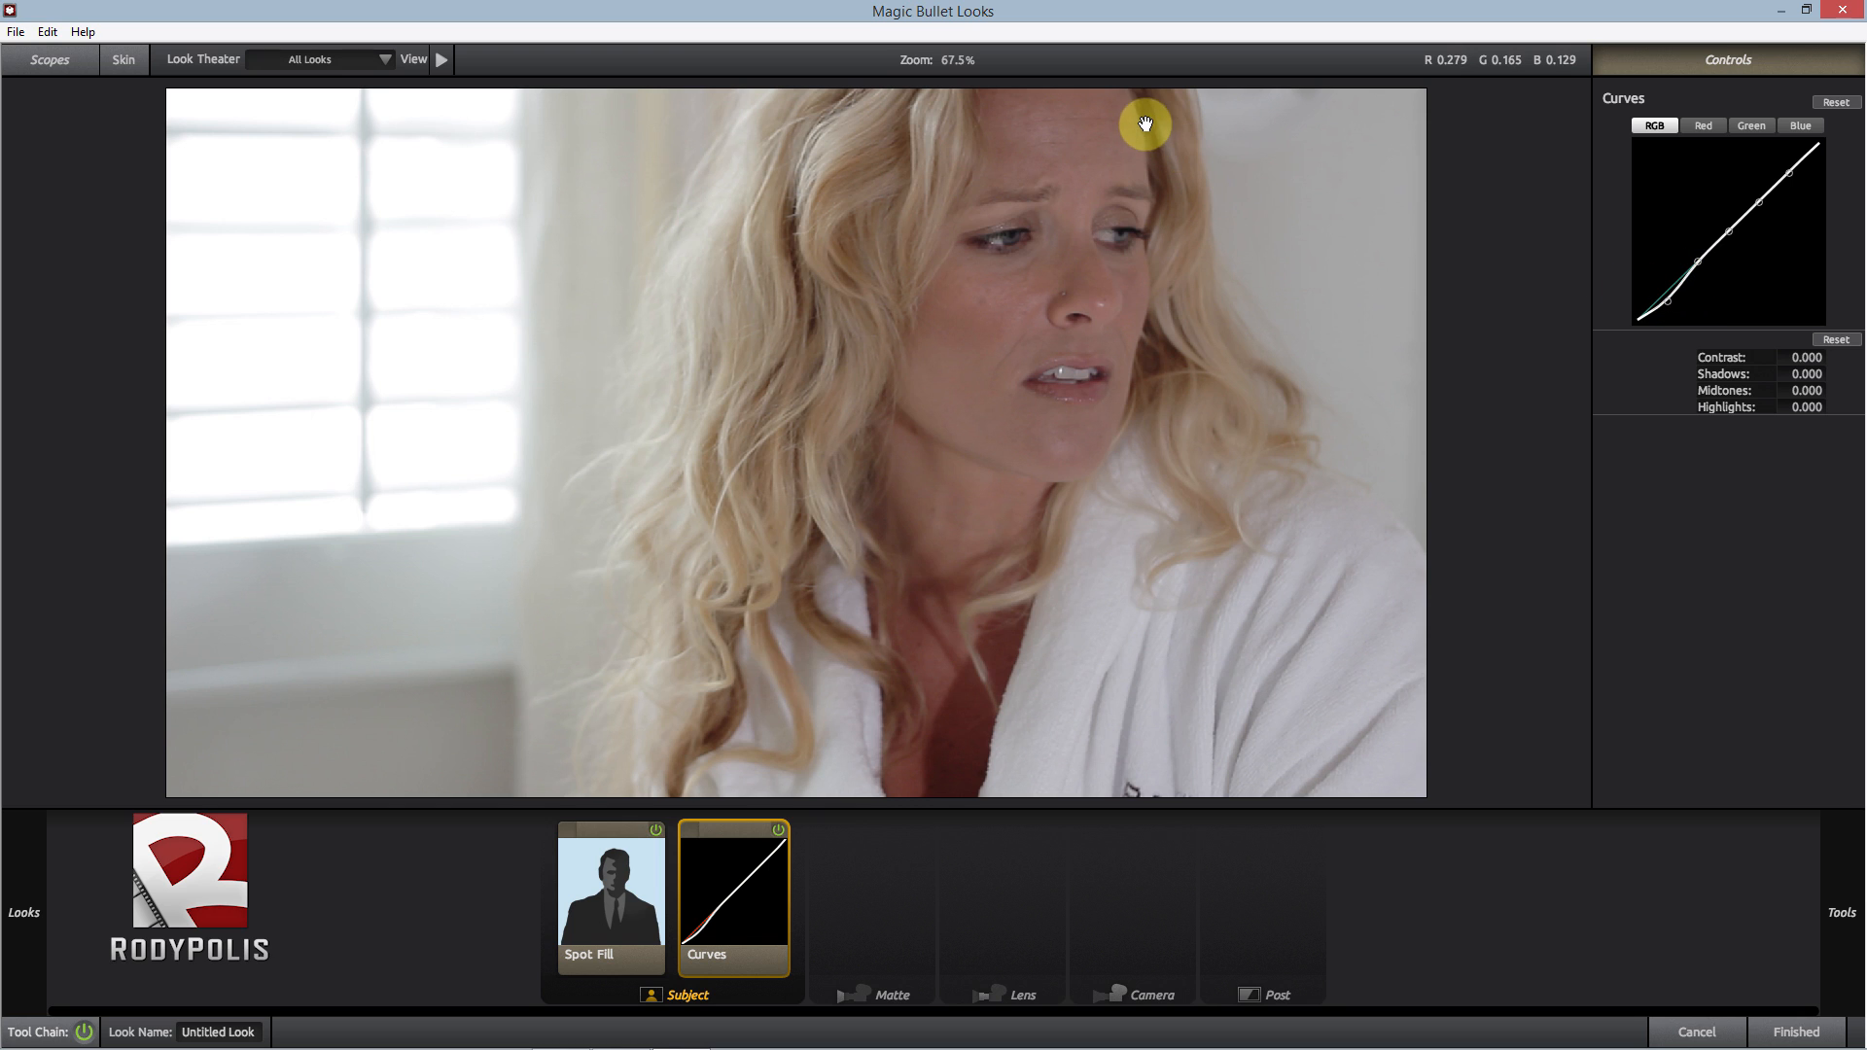
mouse_move(1668, 302)
mouse_down()
mouse_move(1669, 319)
mouse_move(1667, 302)
mouse_up()
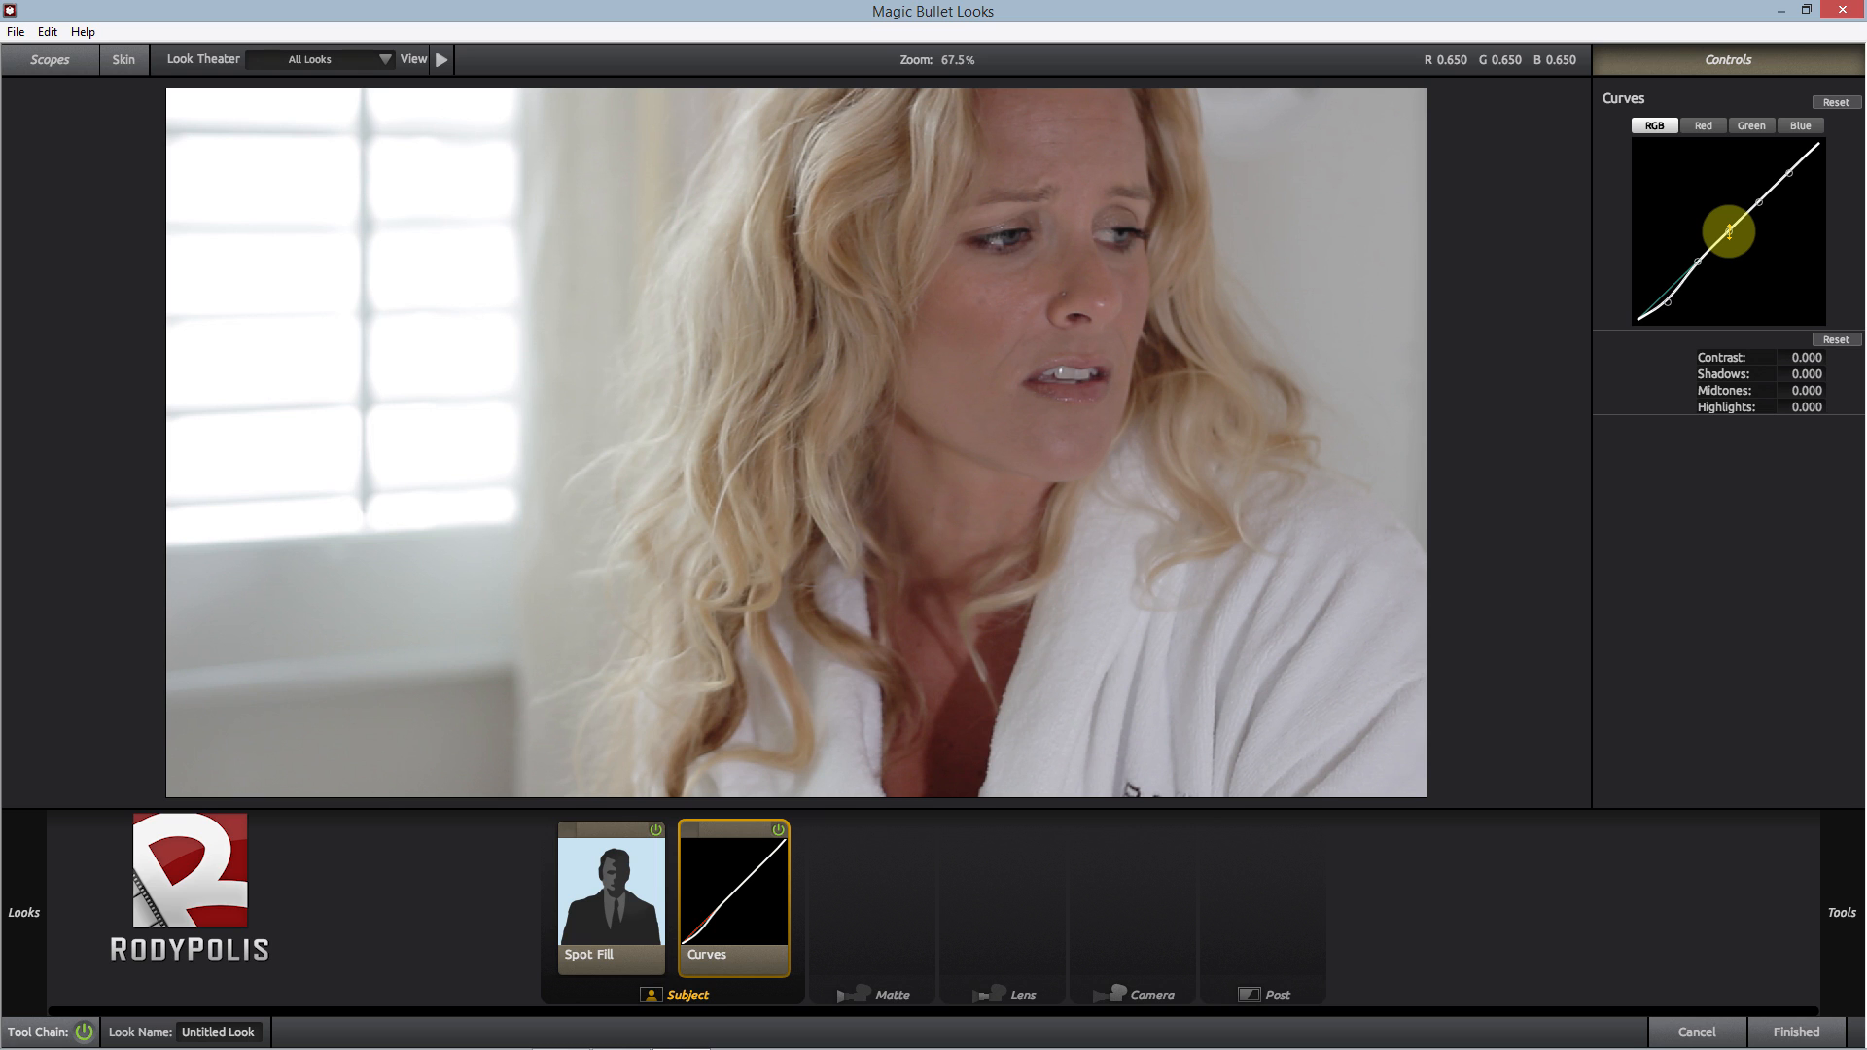
- Raise the midtone, upper-midtone and highlight points of the RGB curve into a gentle S-shape that brightens the image
drag(1729, 231, 1729, 218)
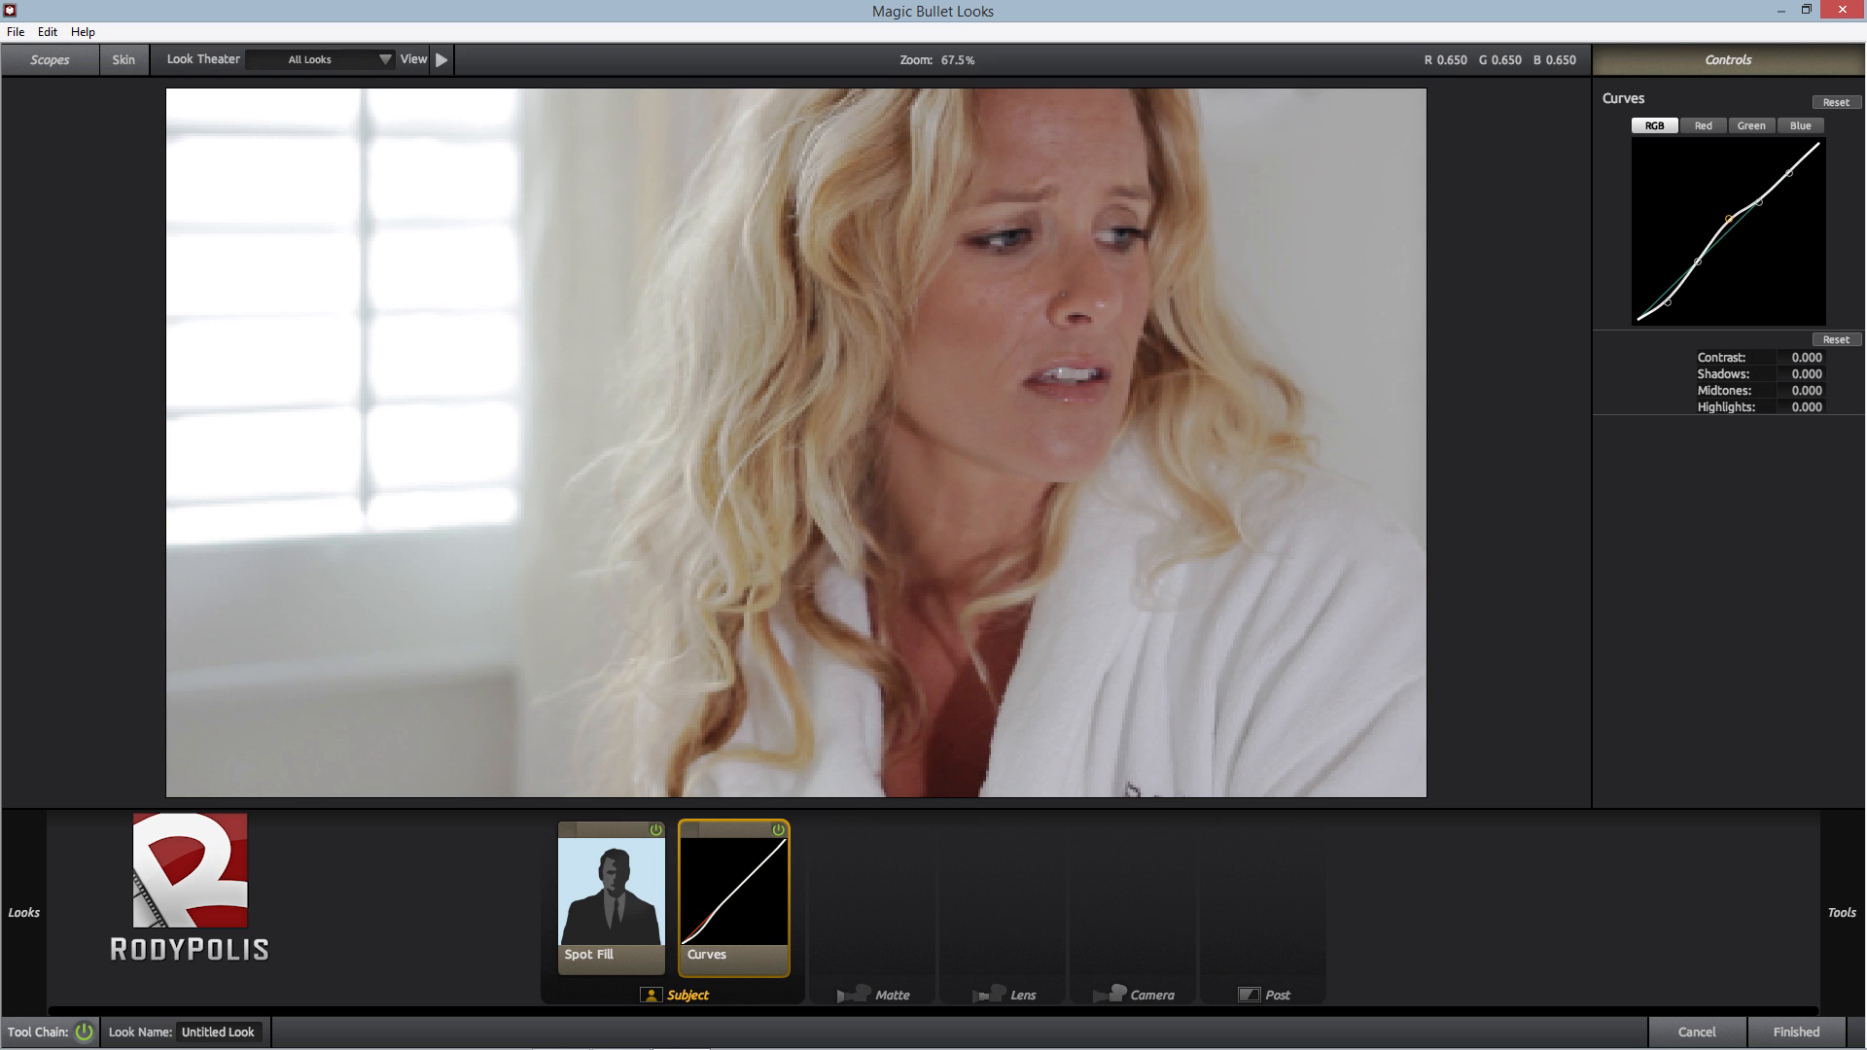
drag(1729, 218, 1759, 190)
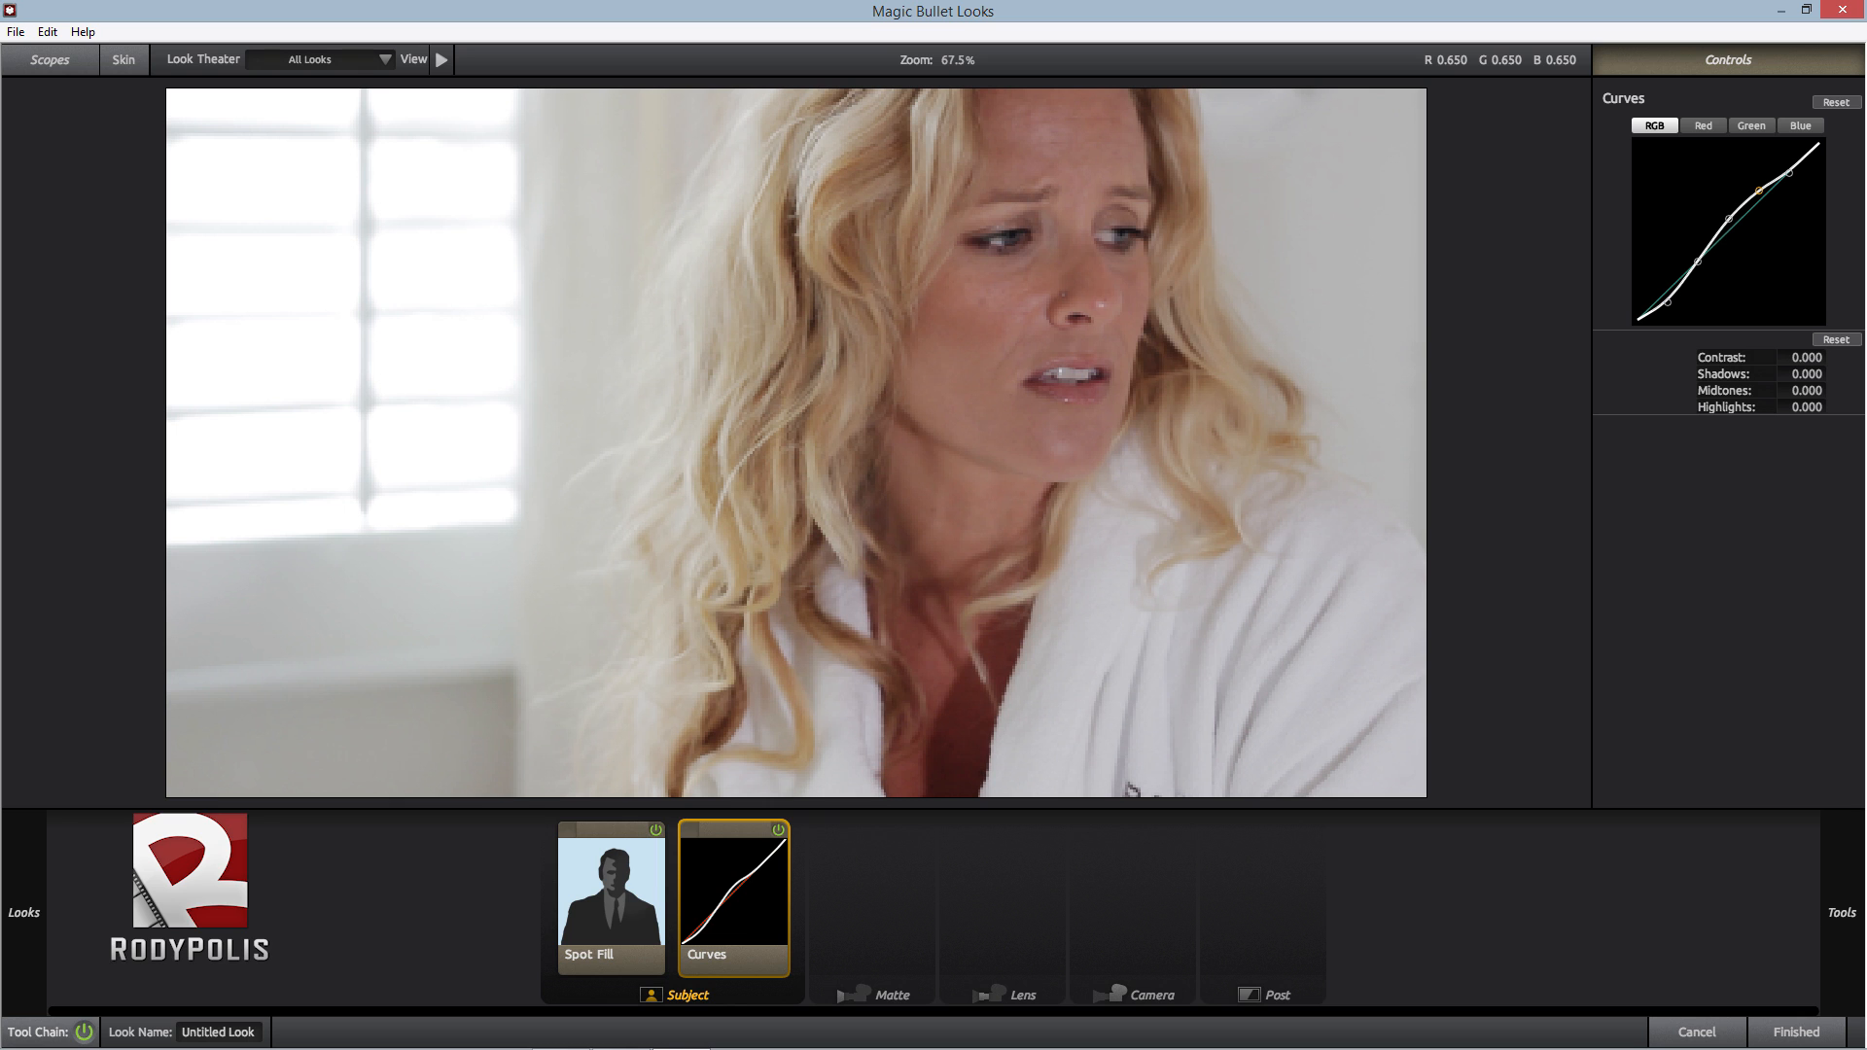
drag(1759, 191, 1759, 190)
drag(1789, 173, 1790, 164)
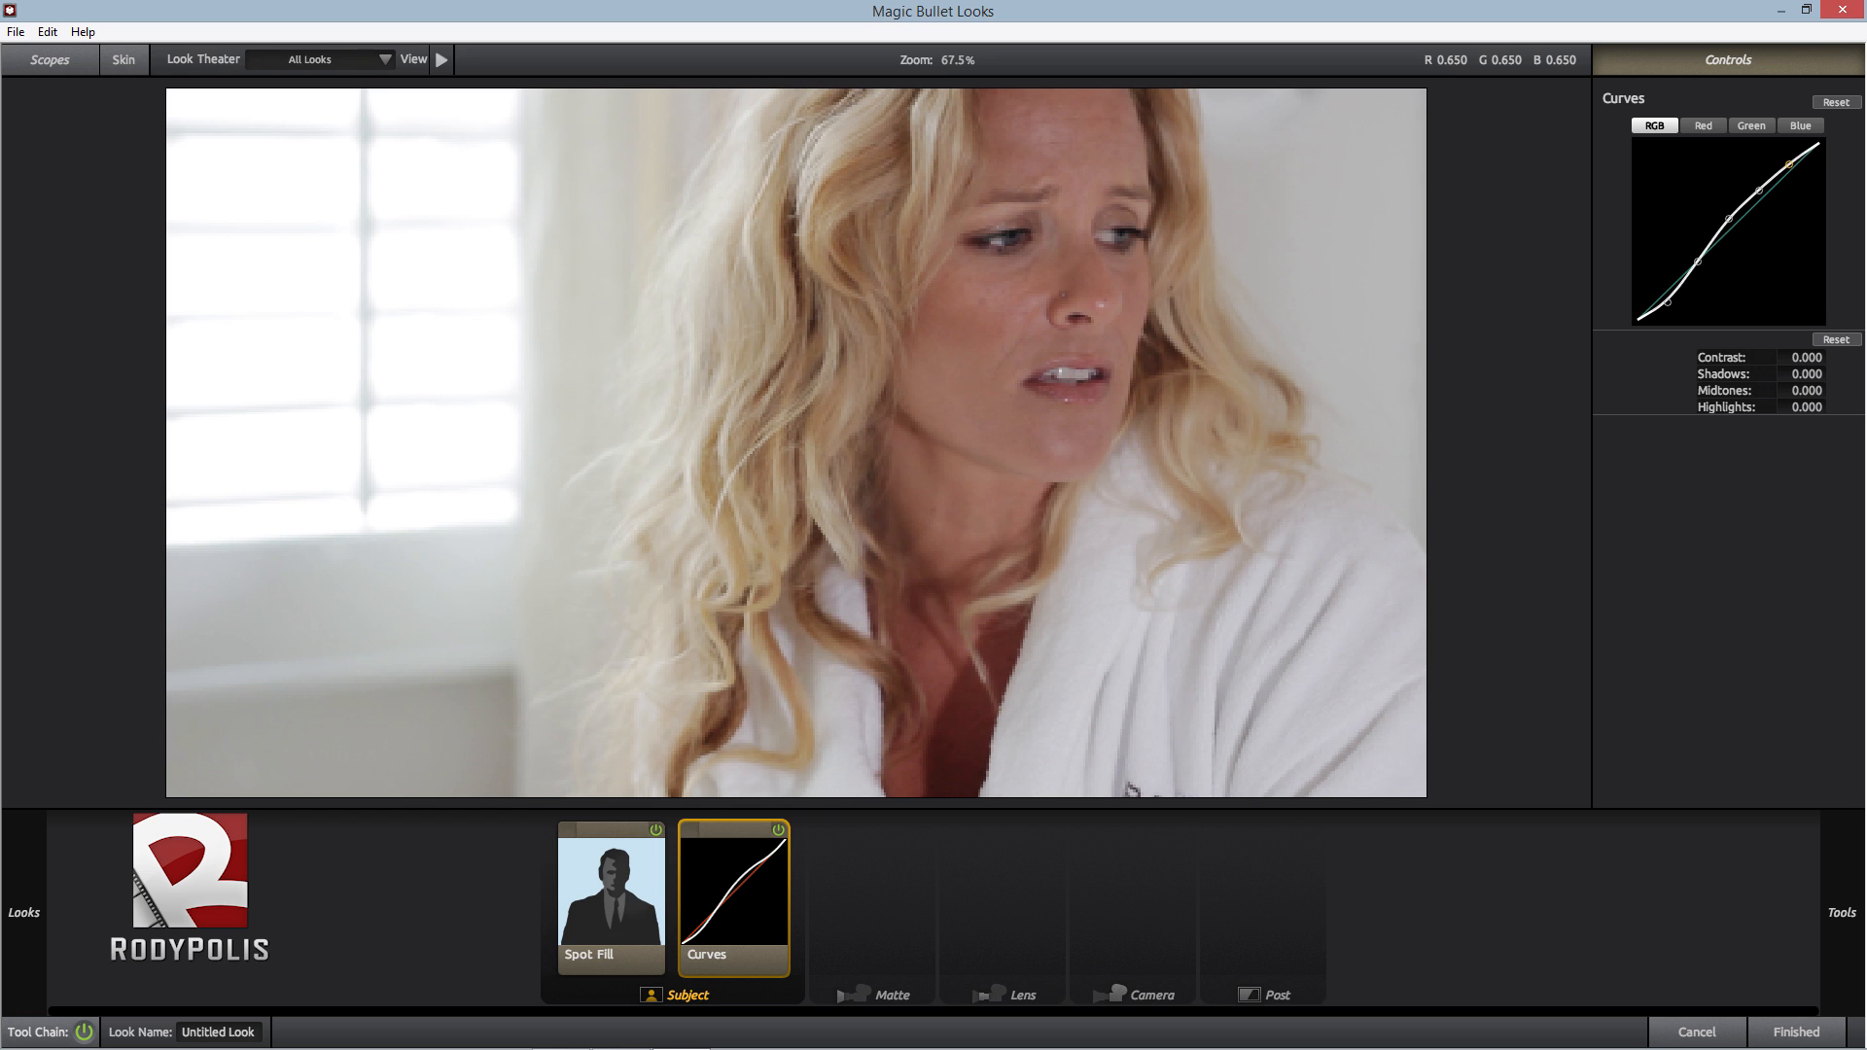
click(1760, 190)
drag(1759, 190, 1759, 186)
- Compare the image with and without the Curves adjustment, leaving Curves enabled
click(780, 830)
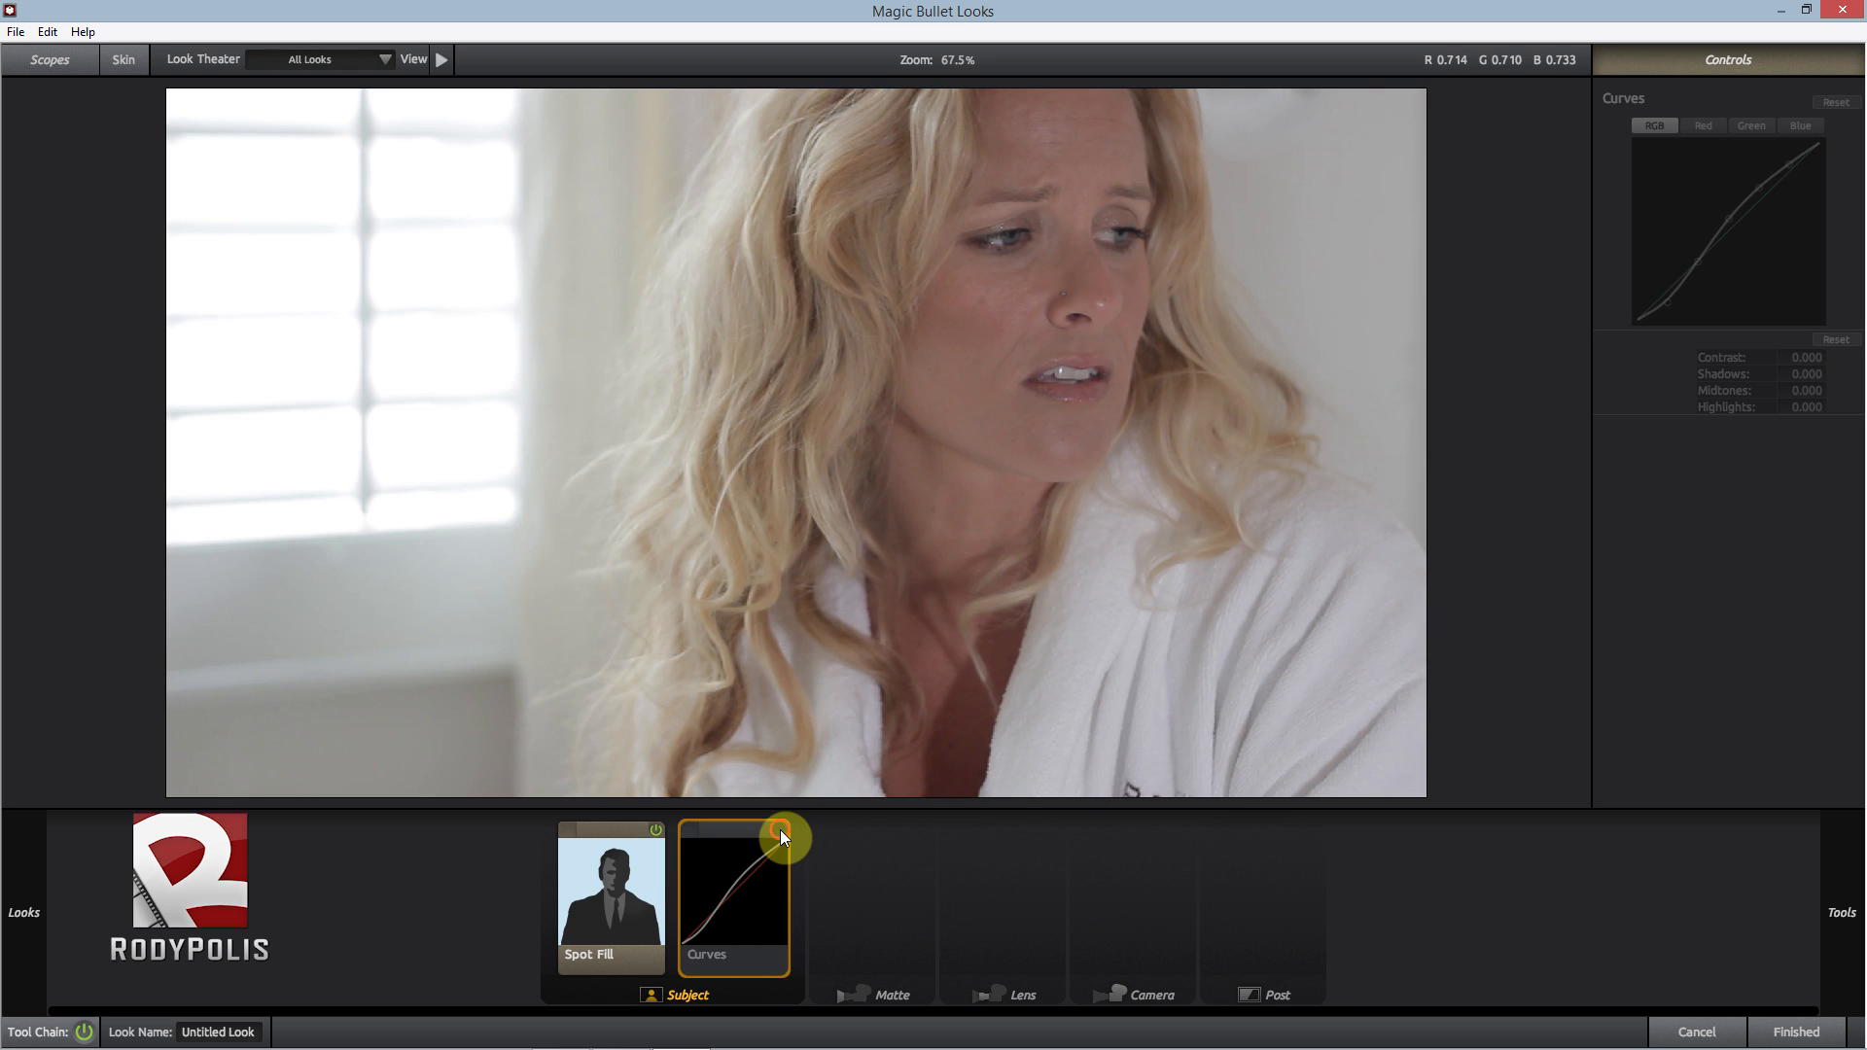
click(780, 830)
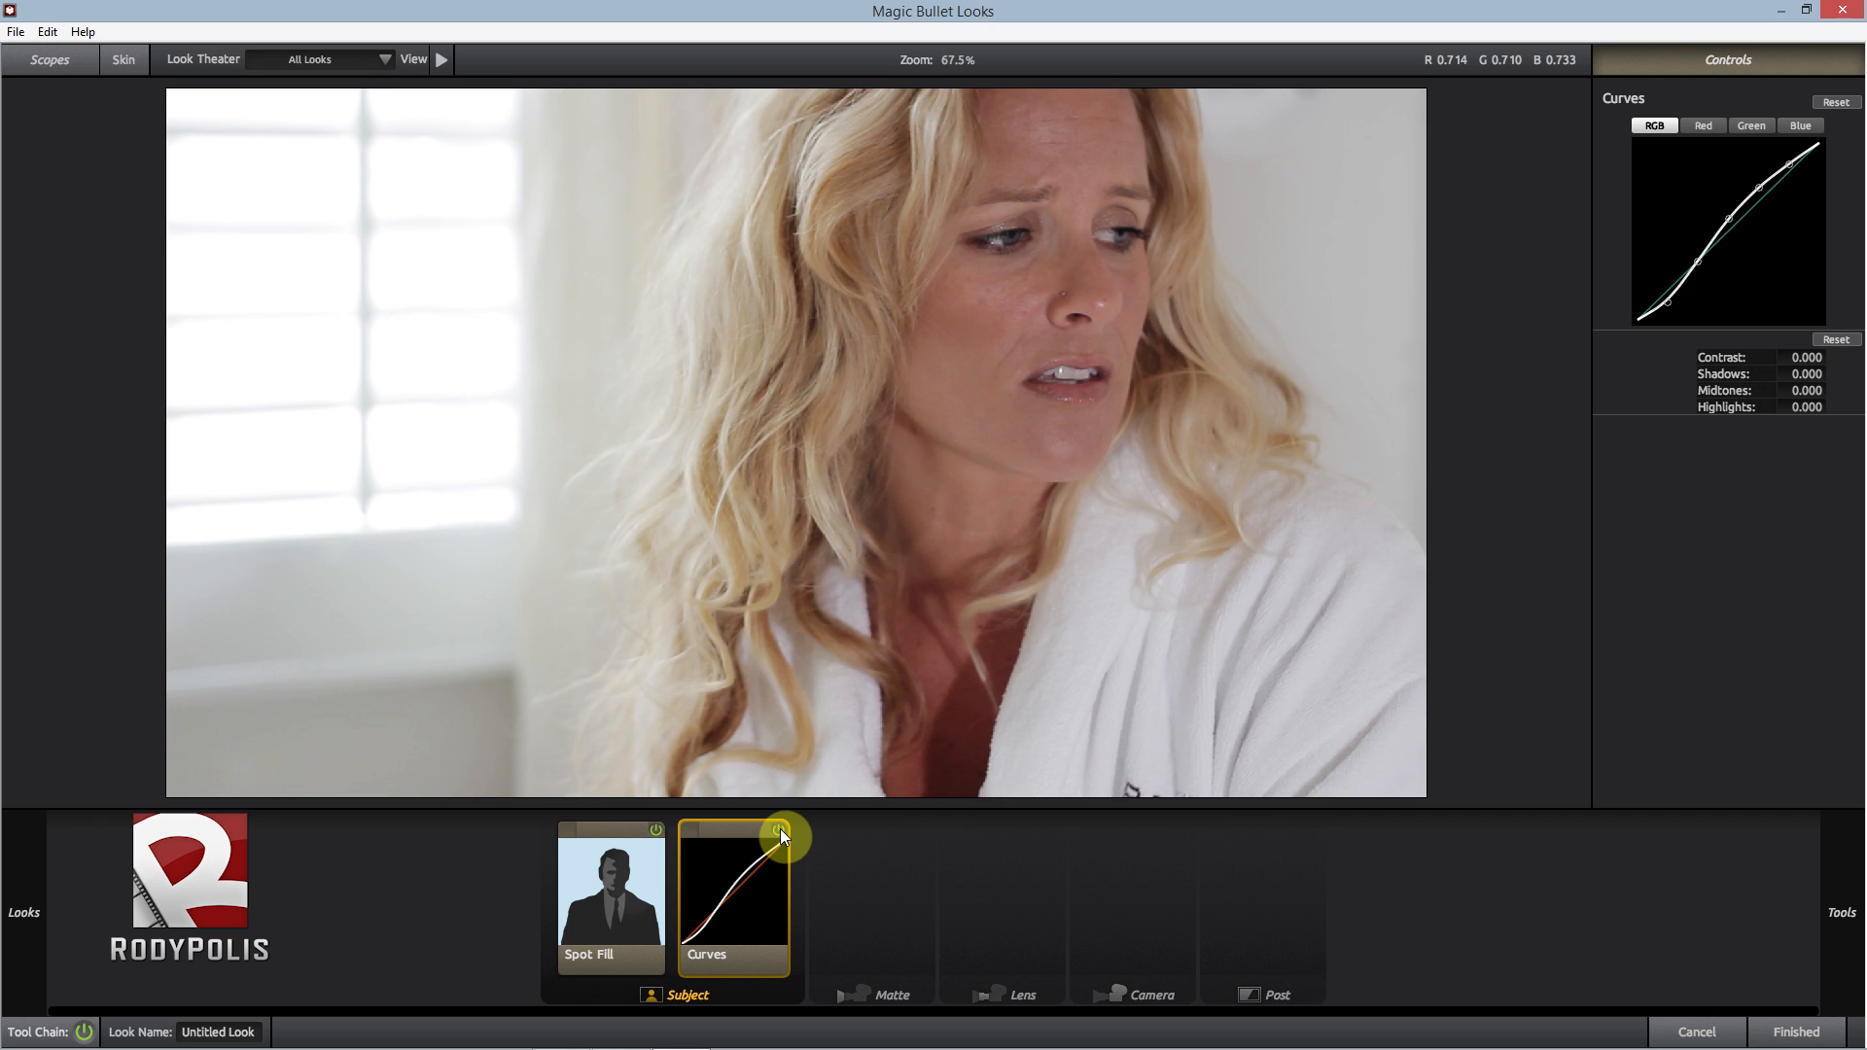
click(780, 830)
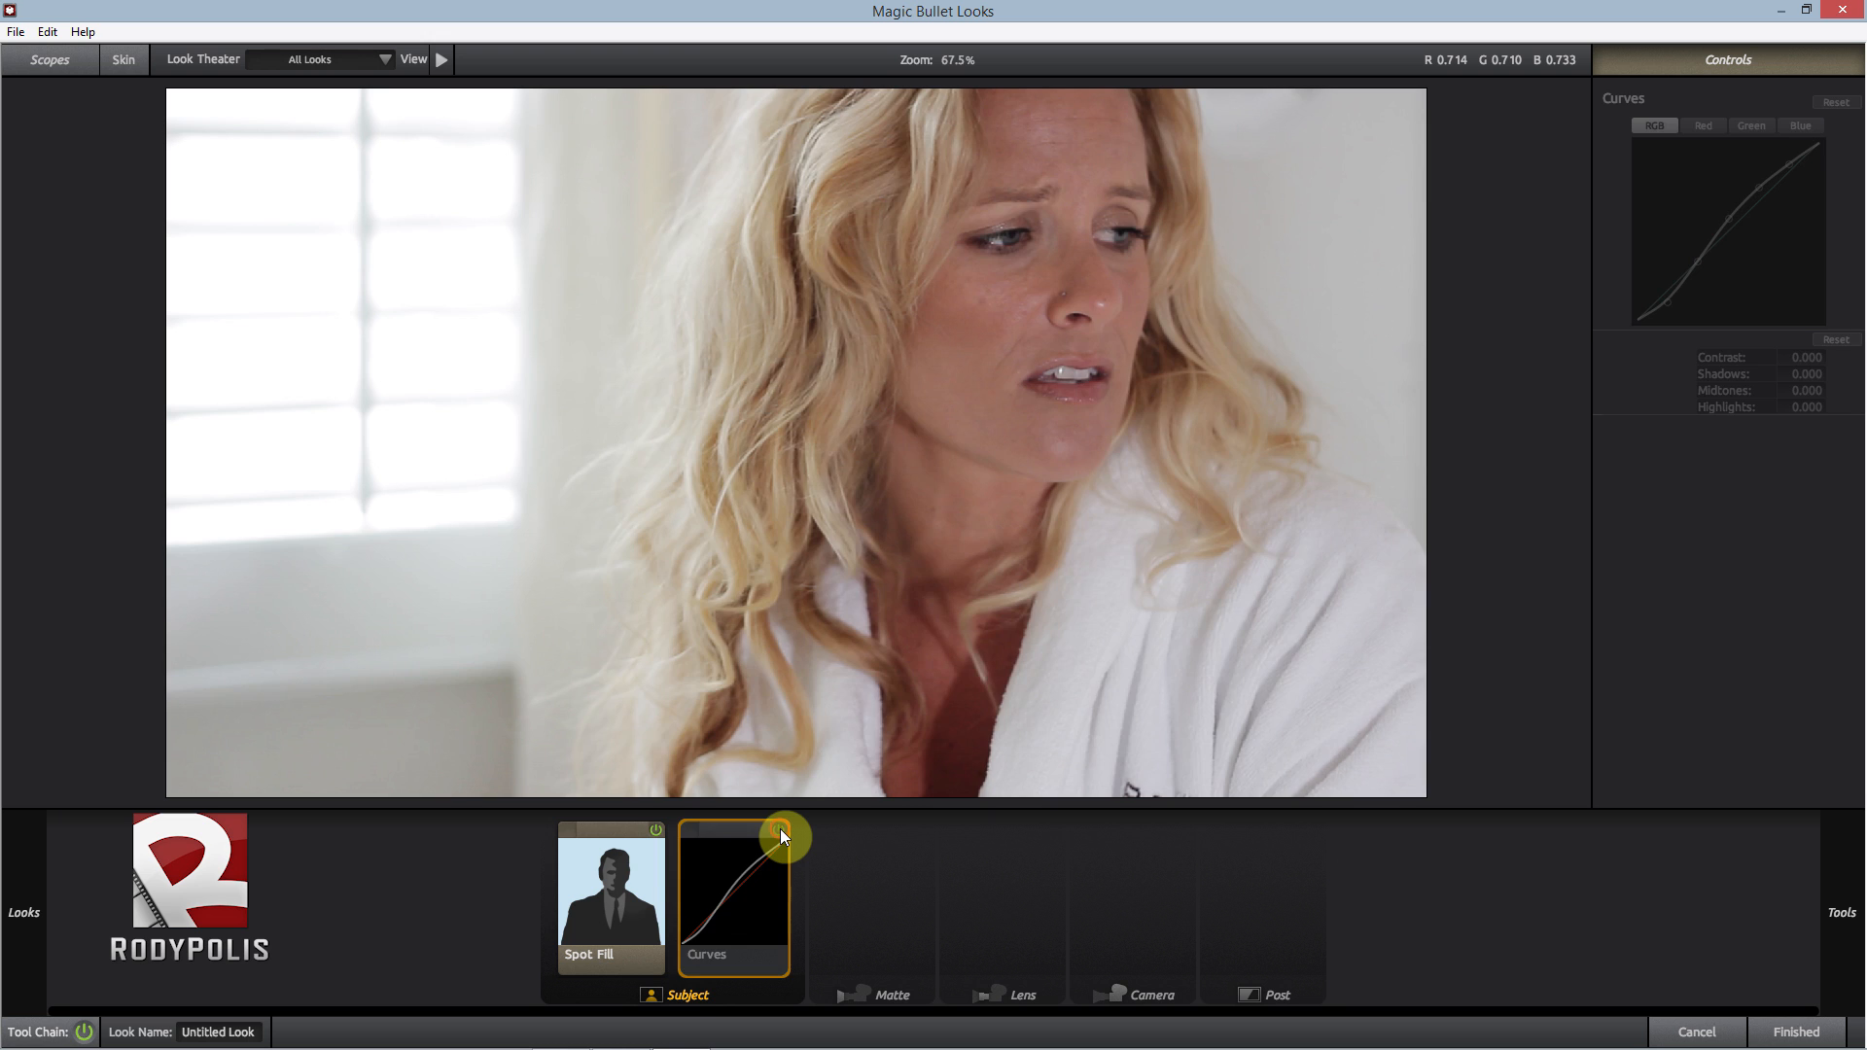
click(779, 830)
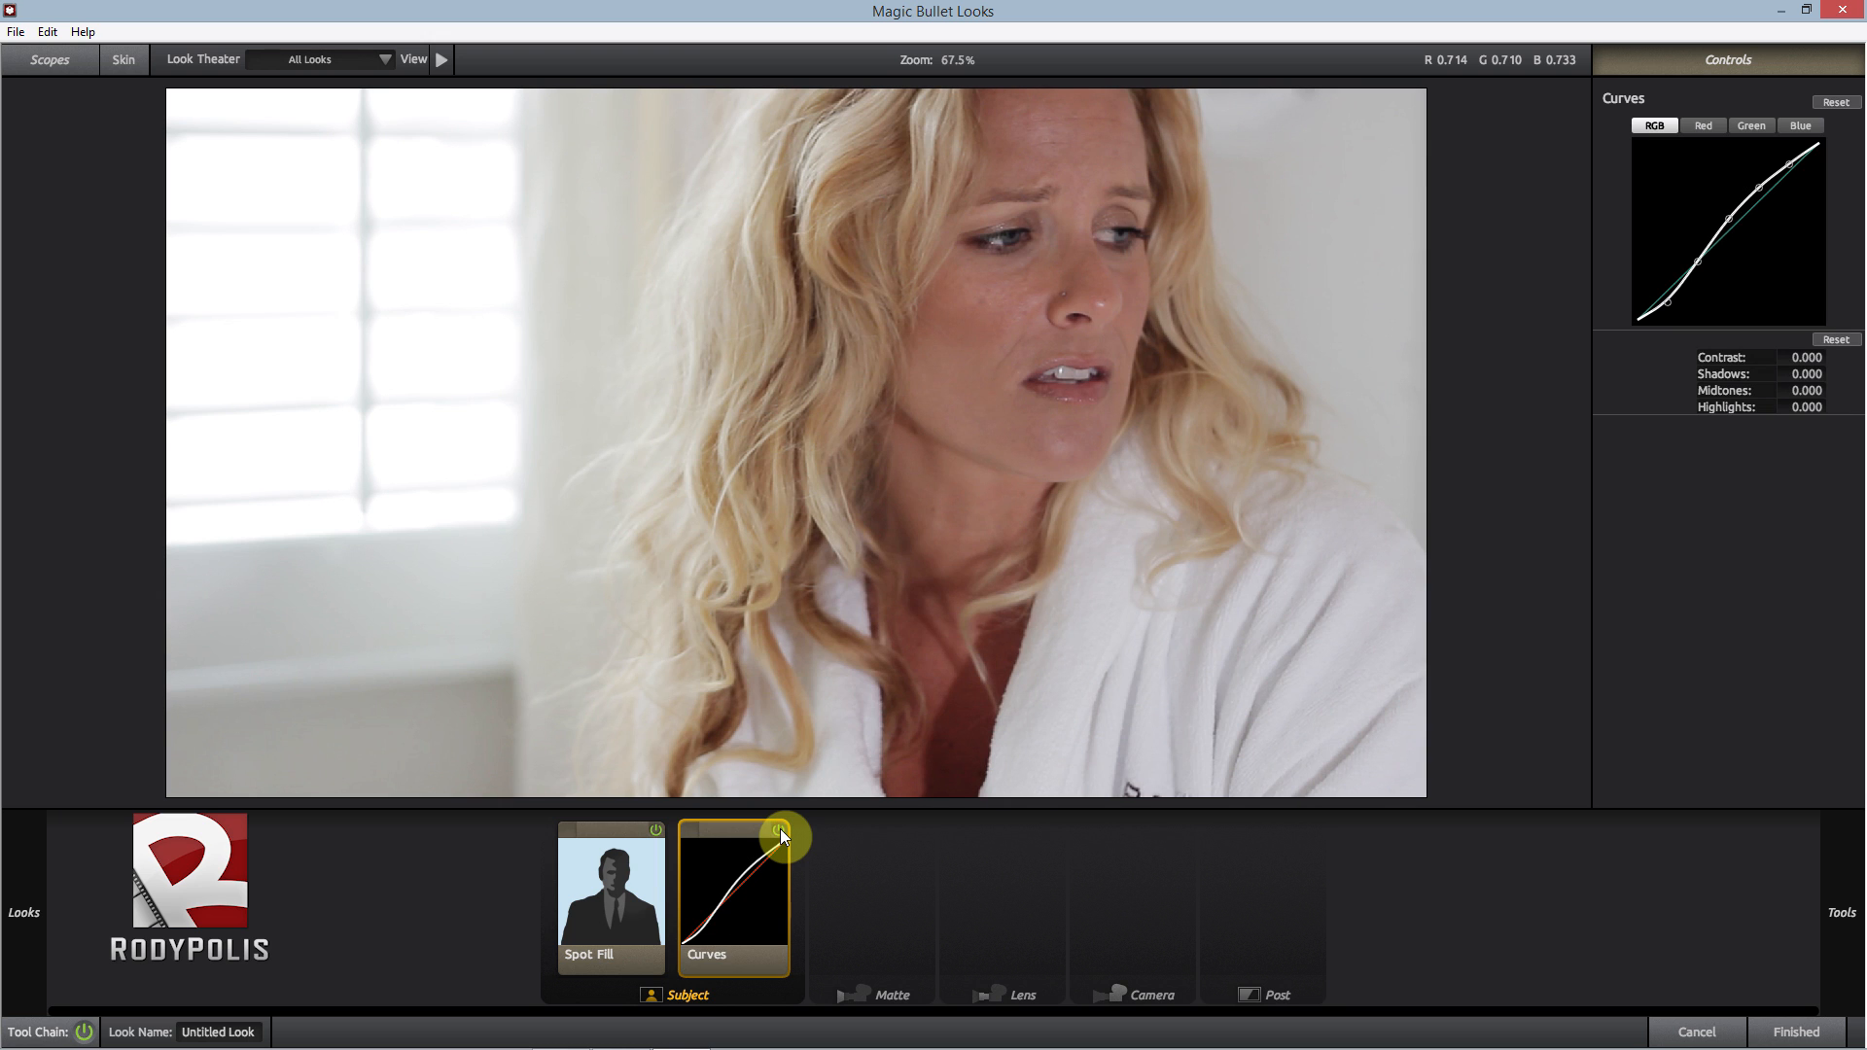
click(780, 830)
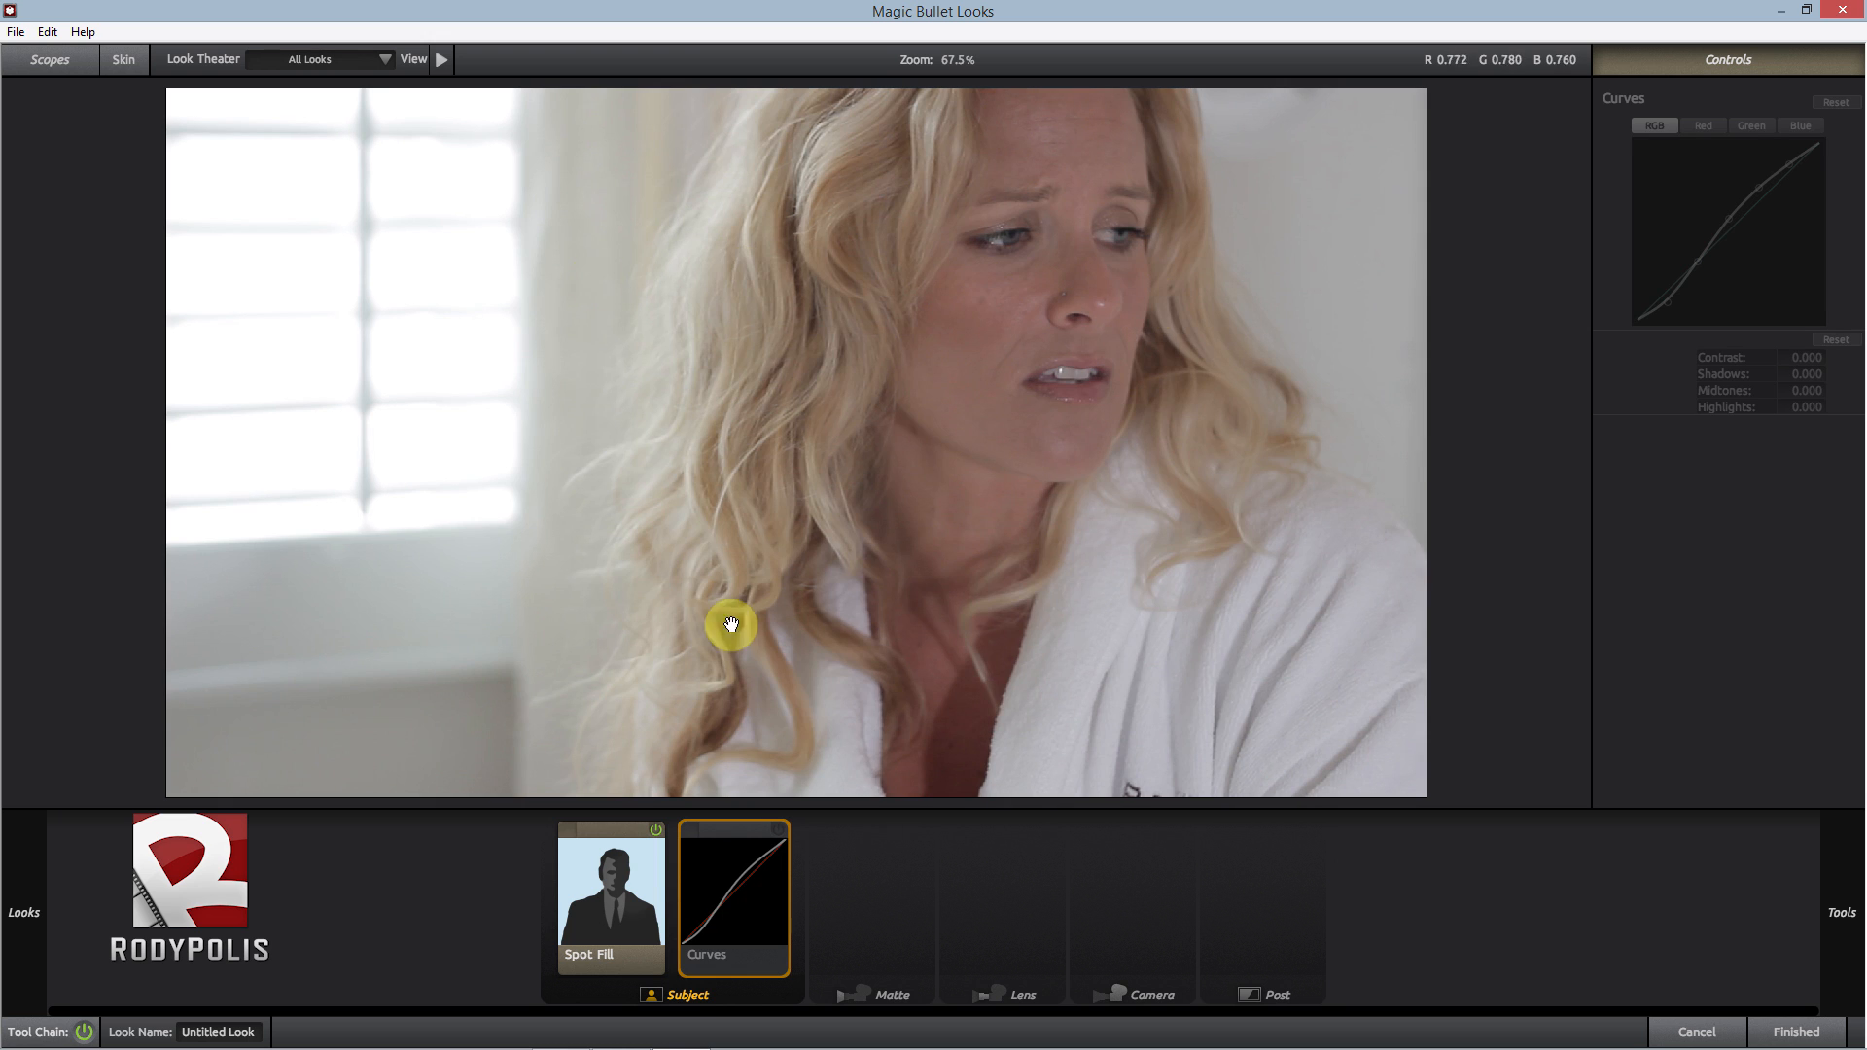
click(779, 829)
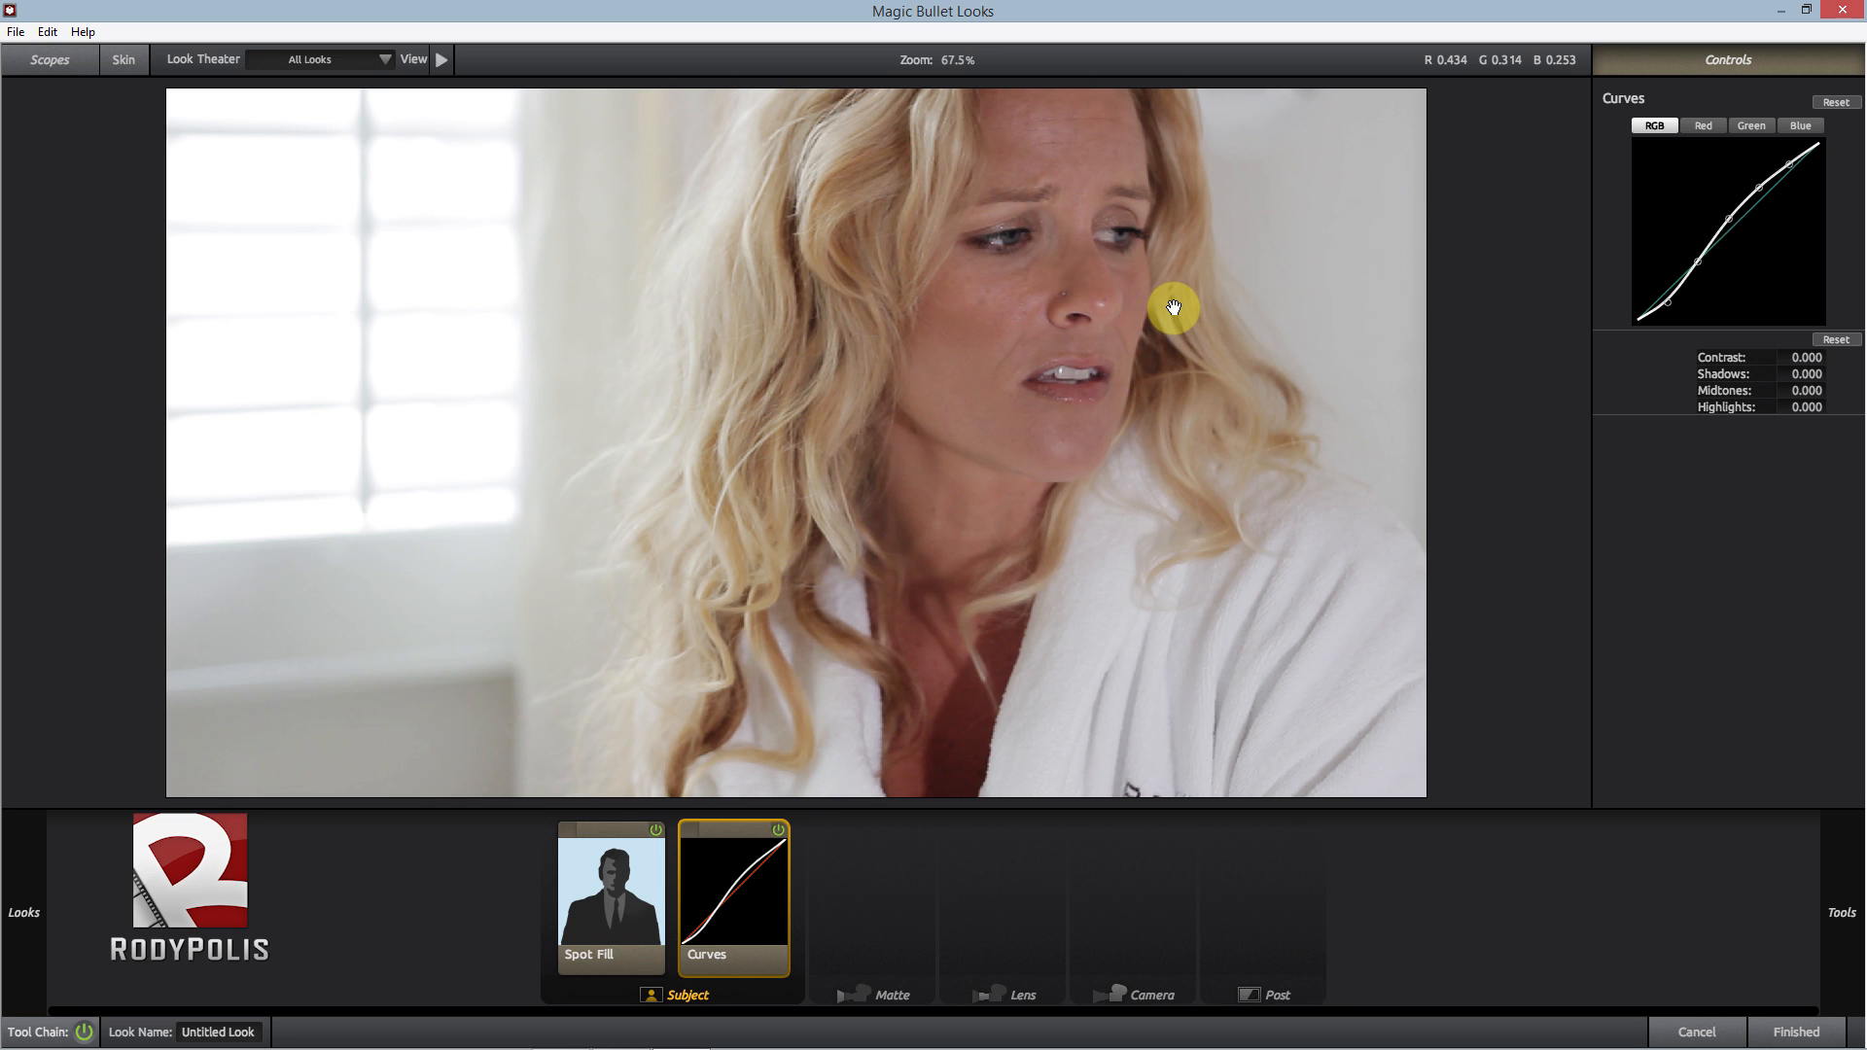
- Add a Diffusion tool to the Matte stage and set its size to 11.62%
mouse_move(1861, 685)
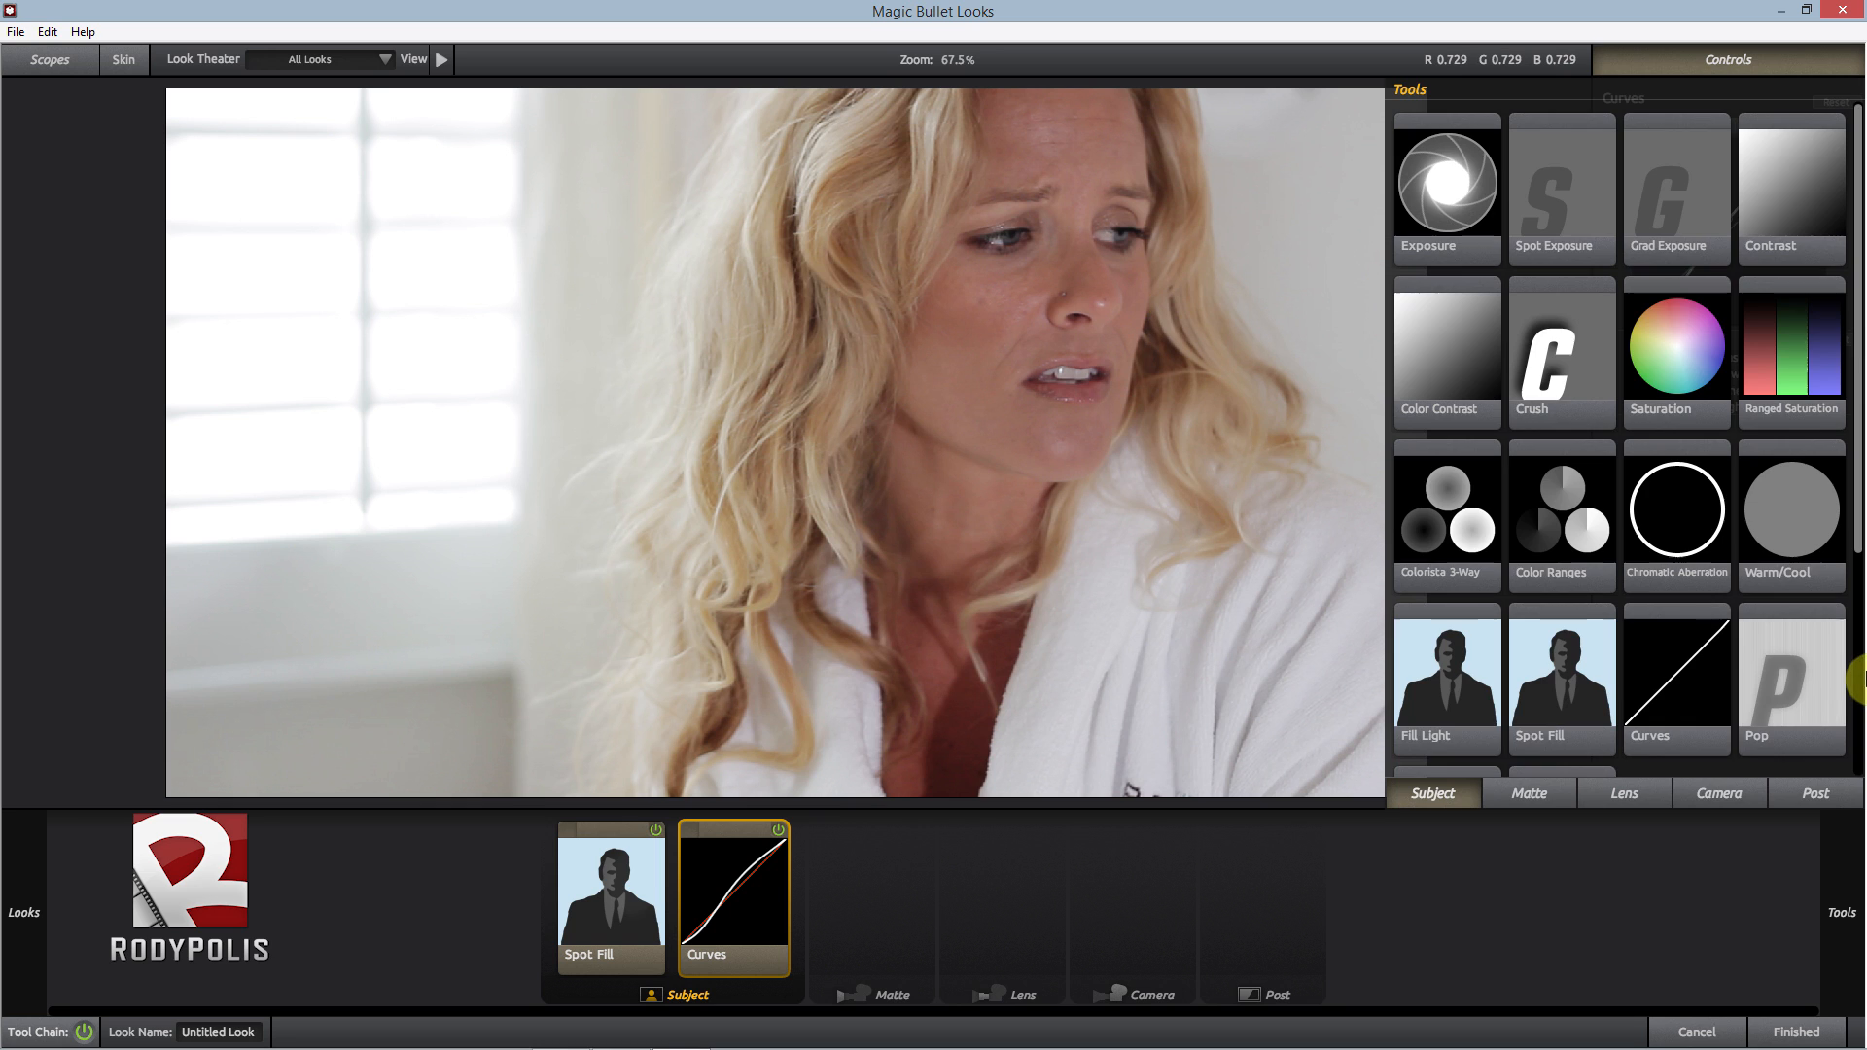
click(1622, 792)
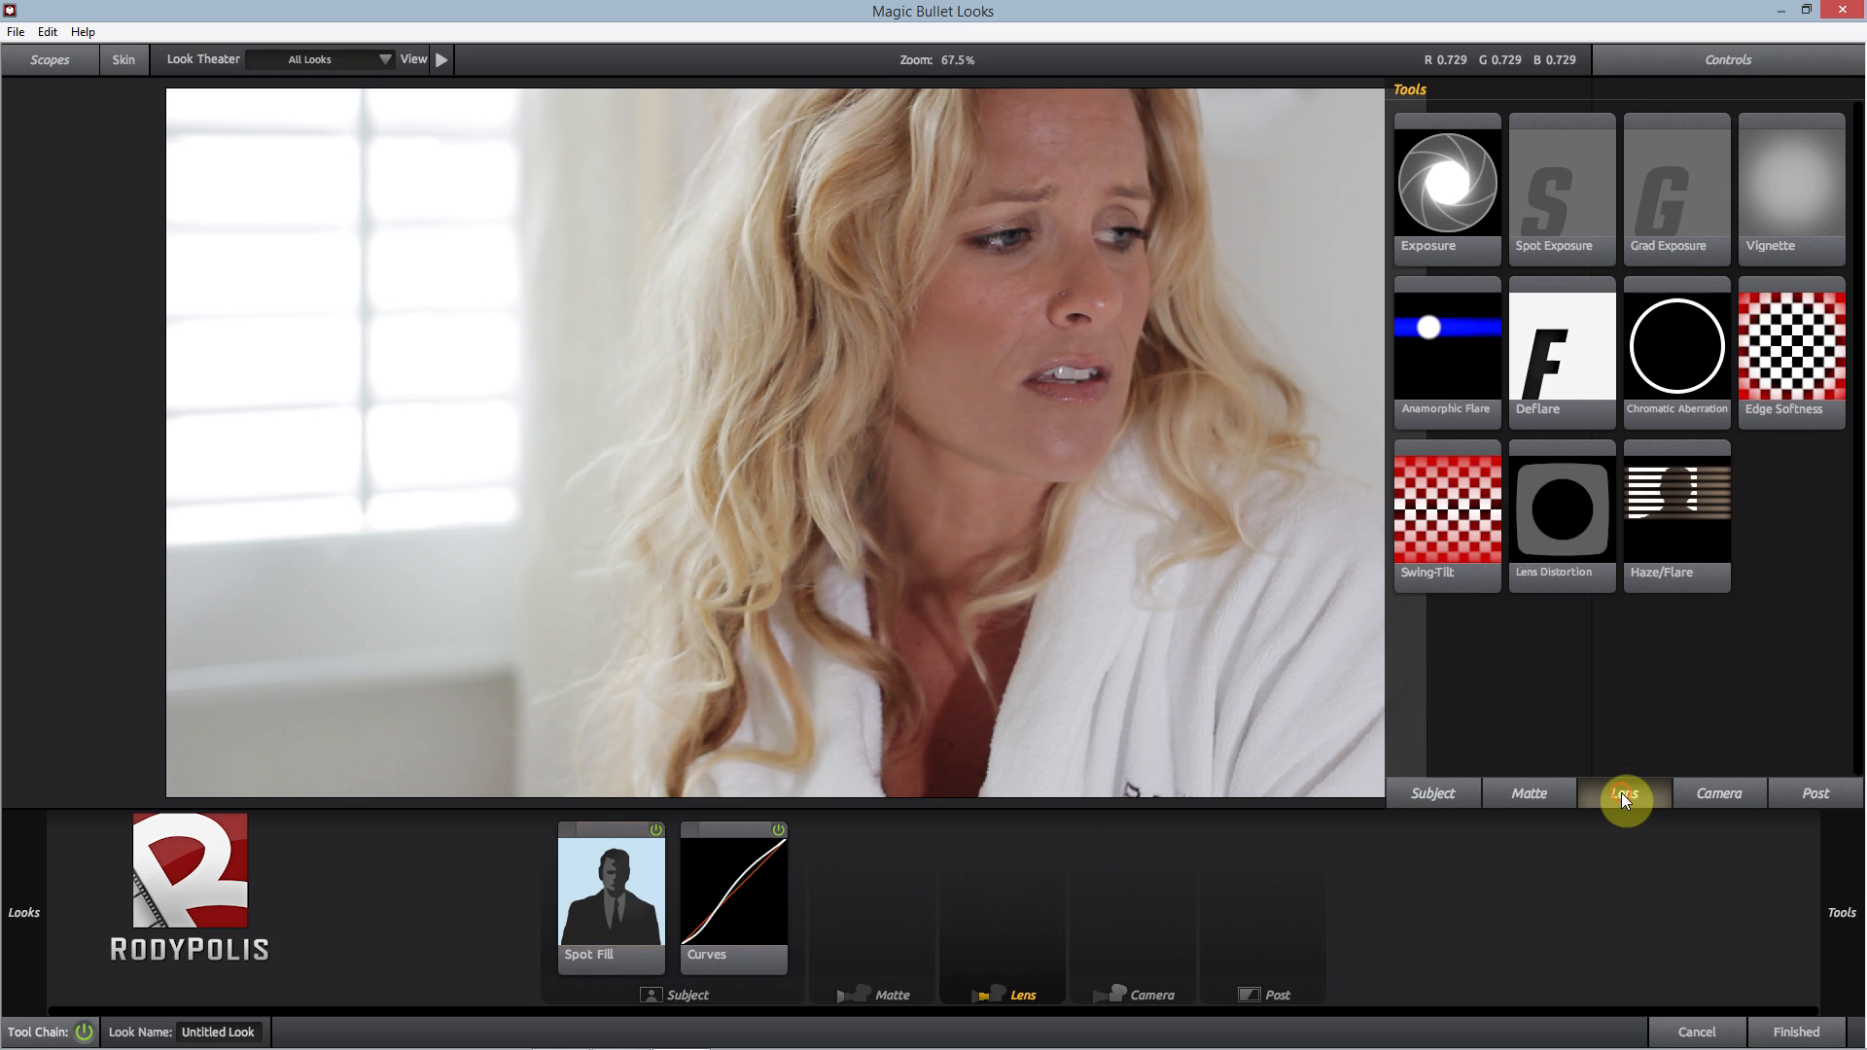
click(1532, 797)
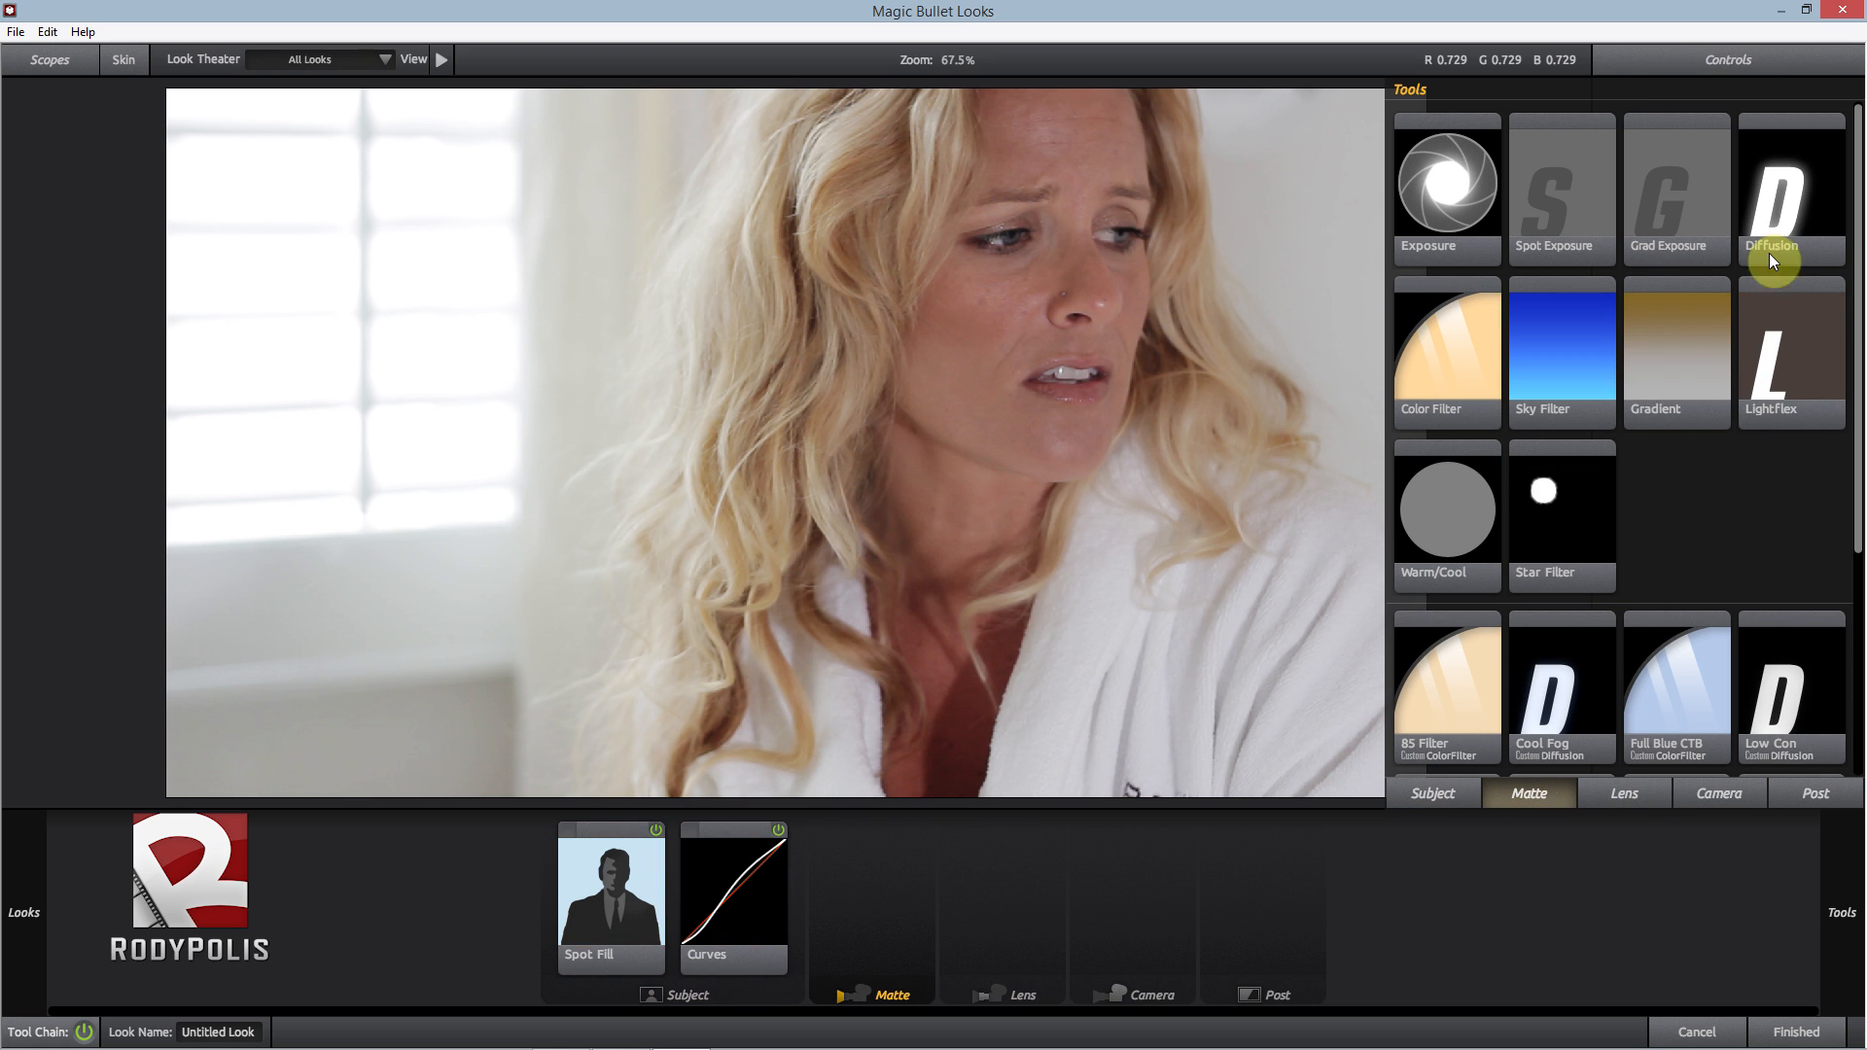
drag(1790, 214, 883, 907)
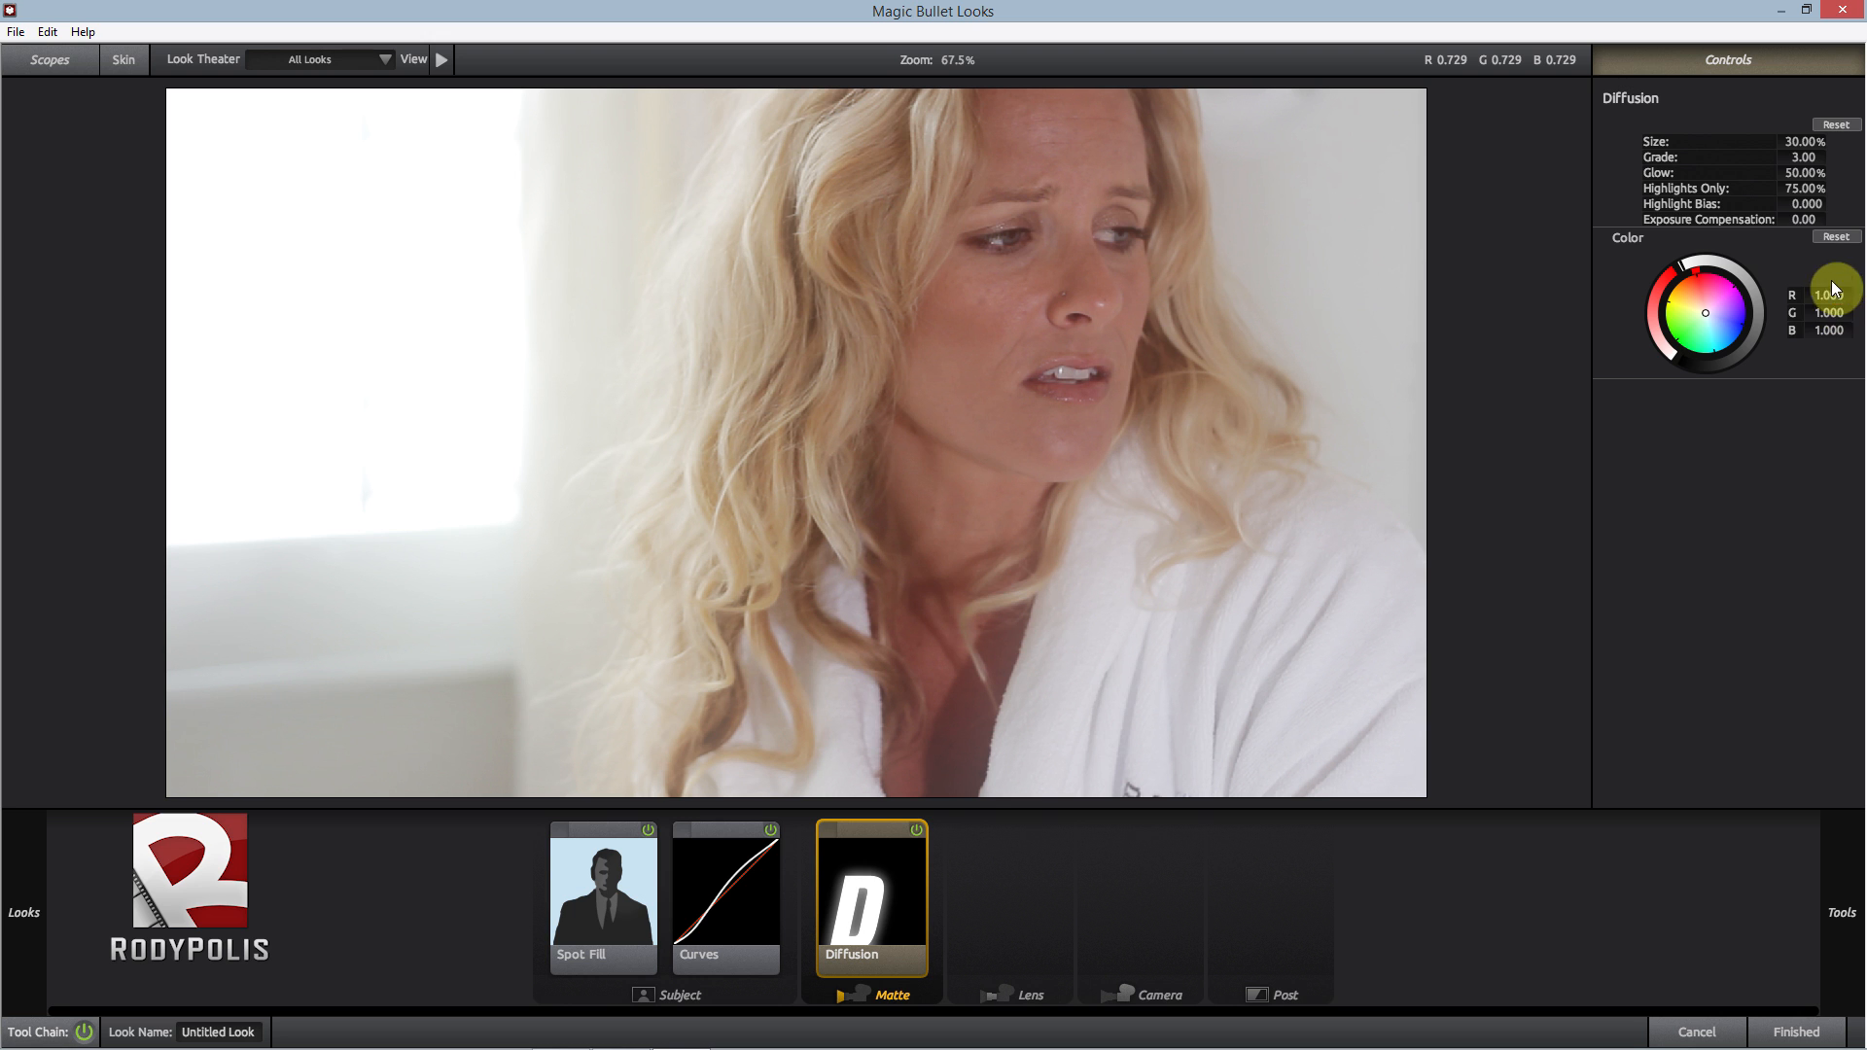
drag(1802, 143, 1752, 143)
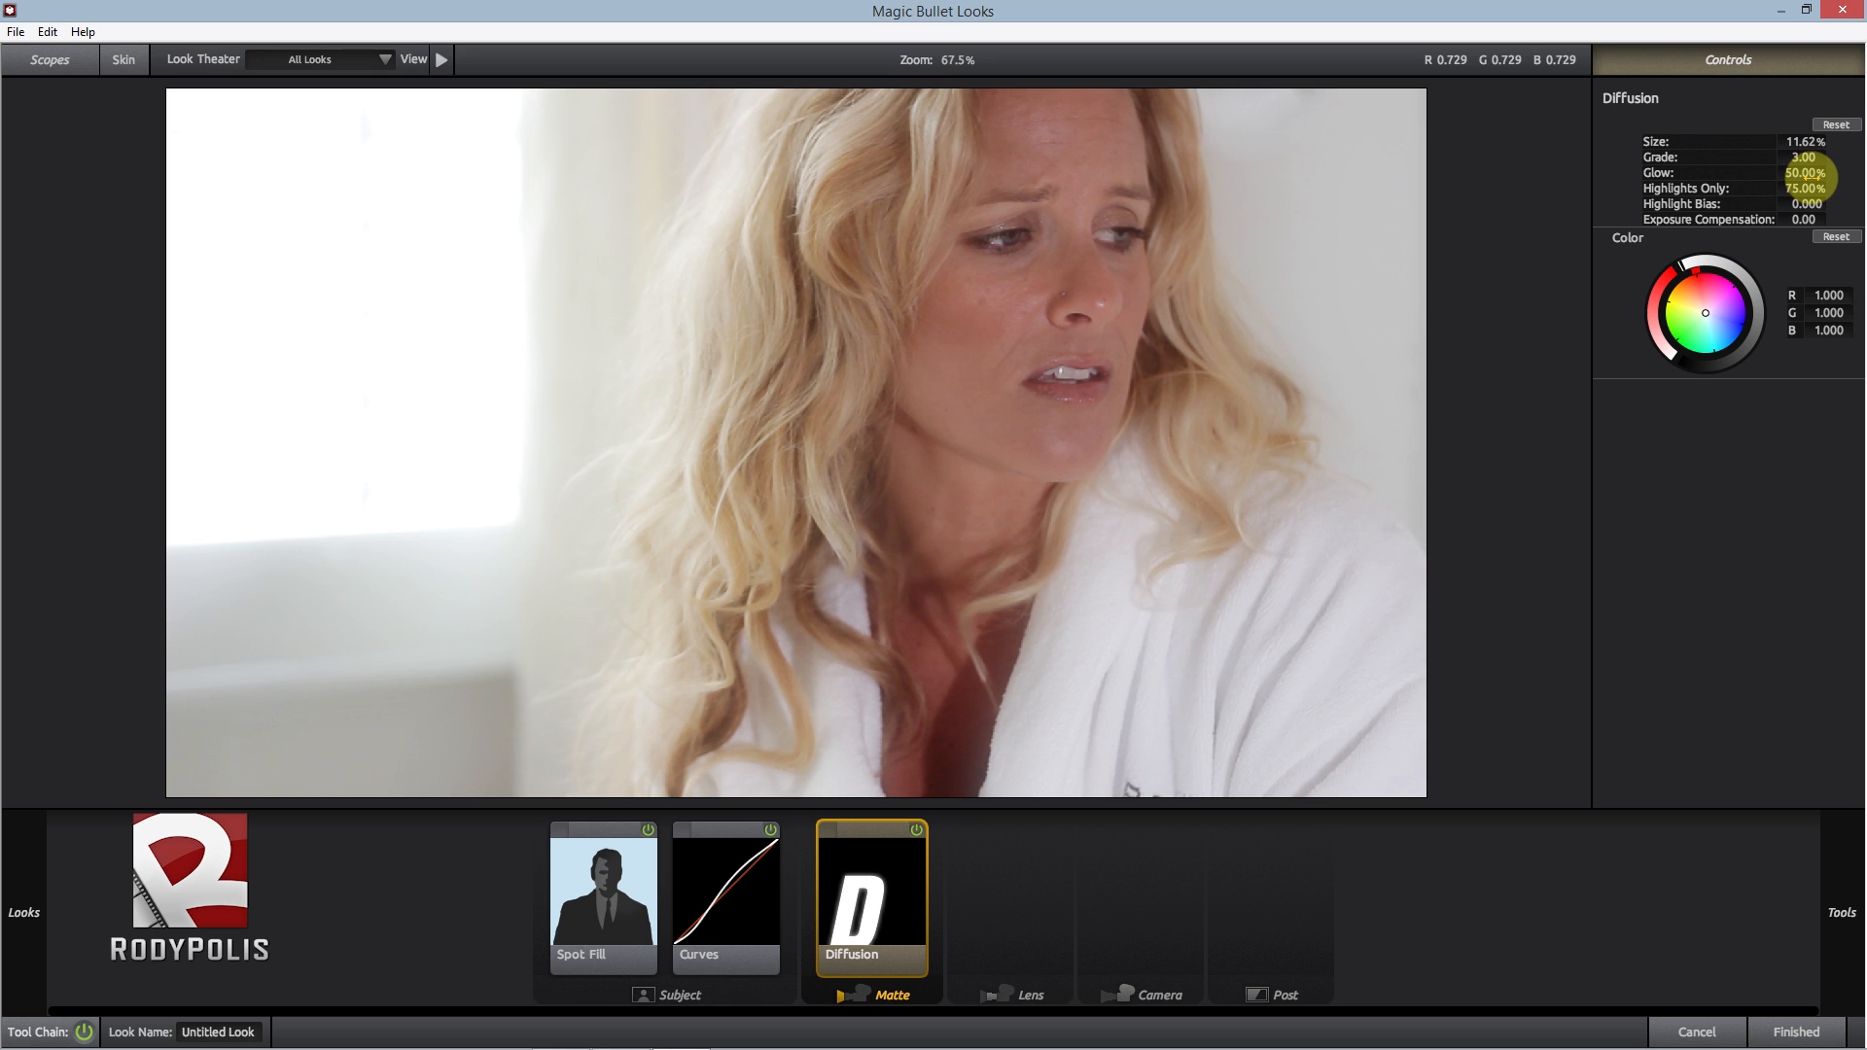
- Try the diffusion glow at 71% and set it to 0%
drag(1810, 169, 1750, 169)
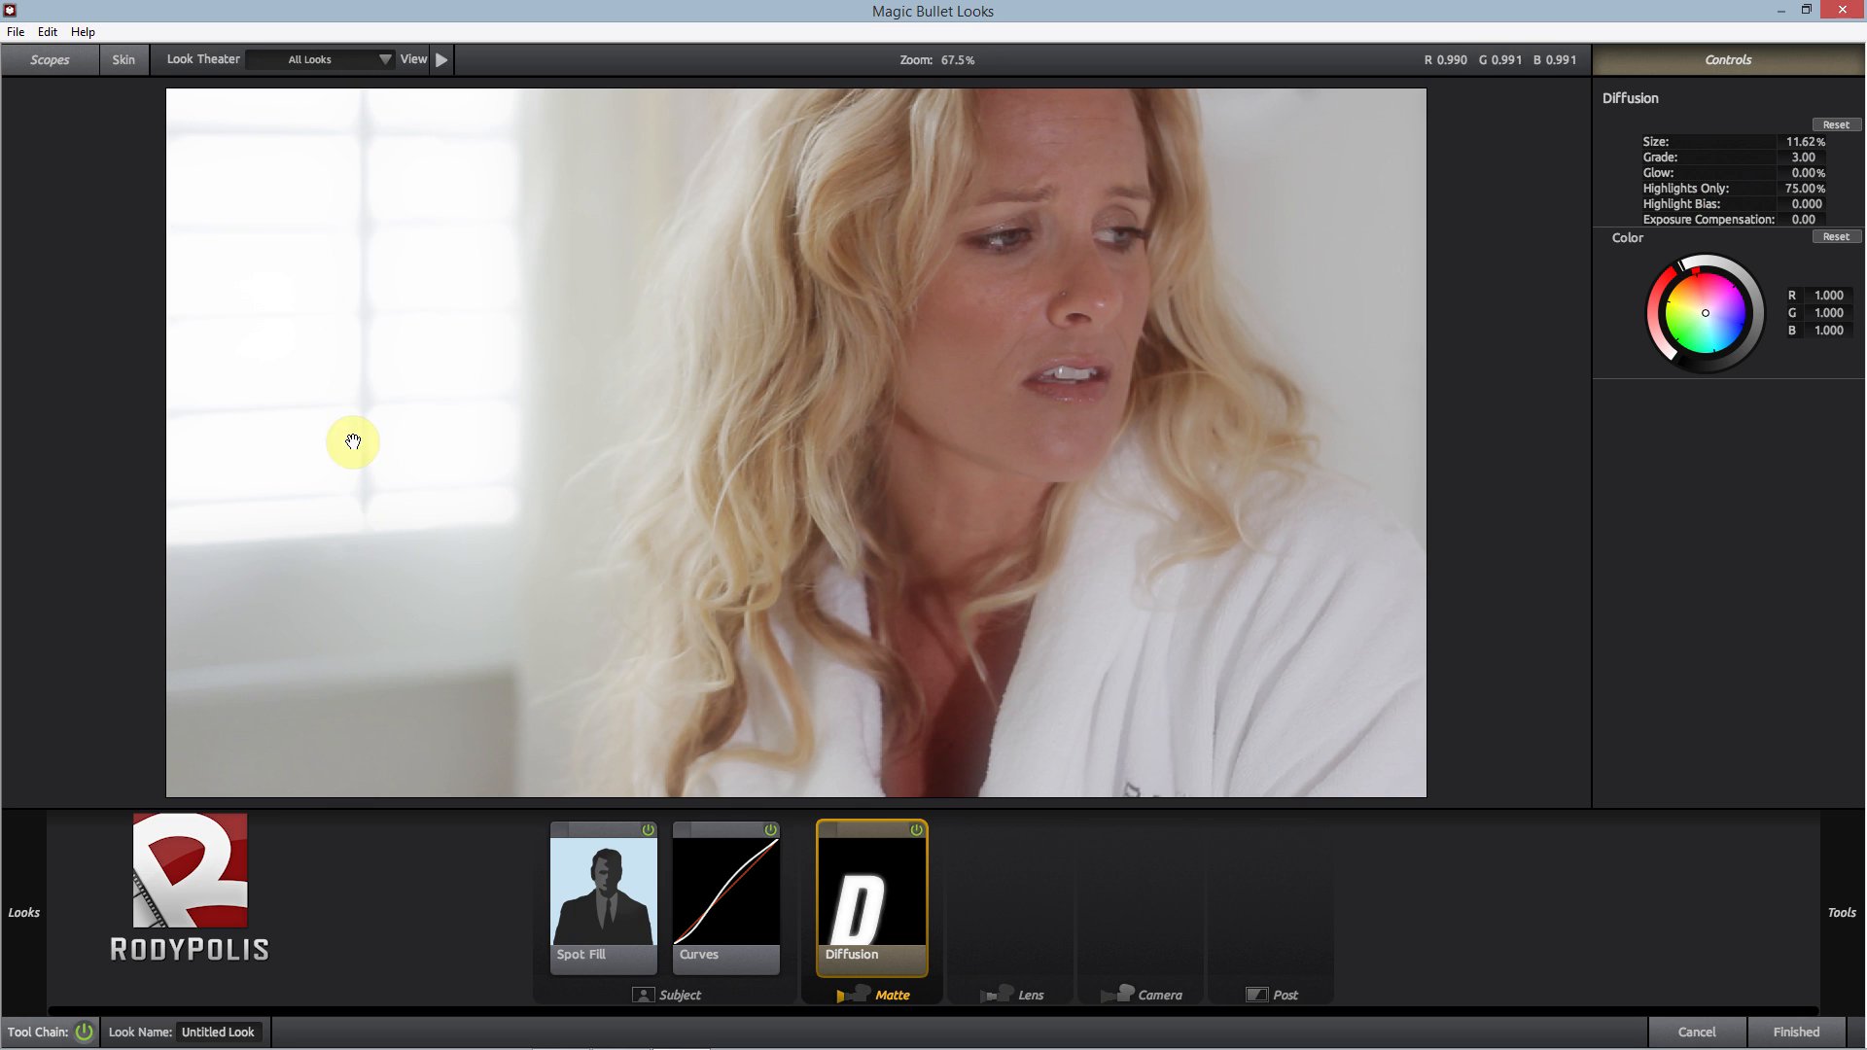
drag(1797, 171, 1857, 171)
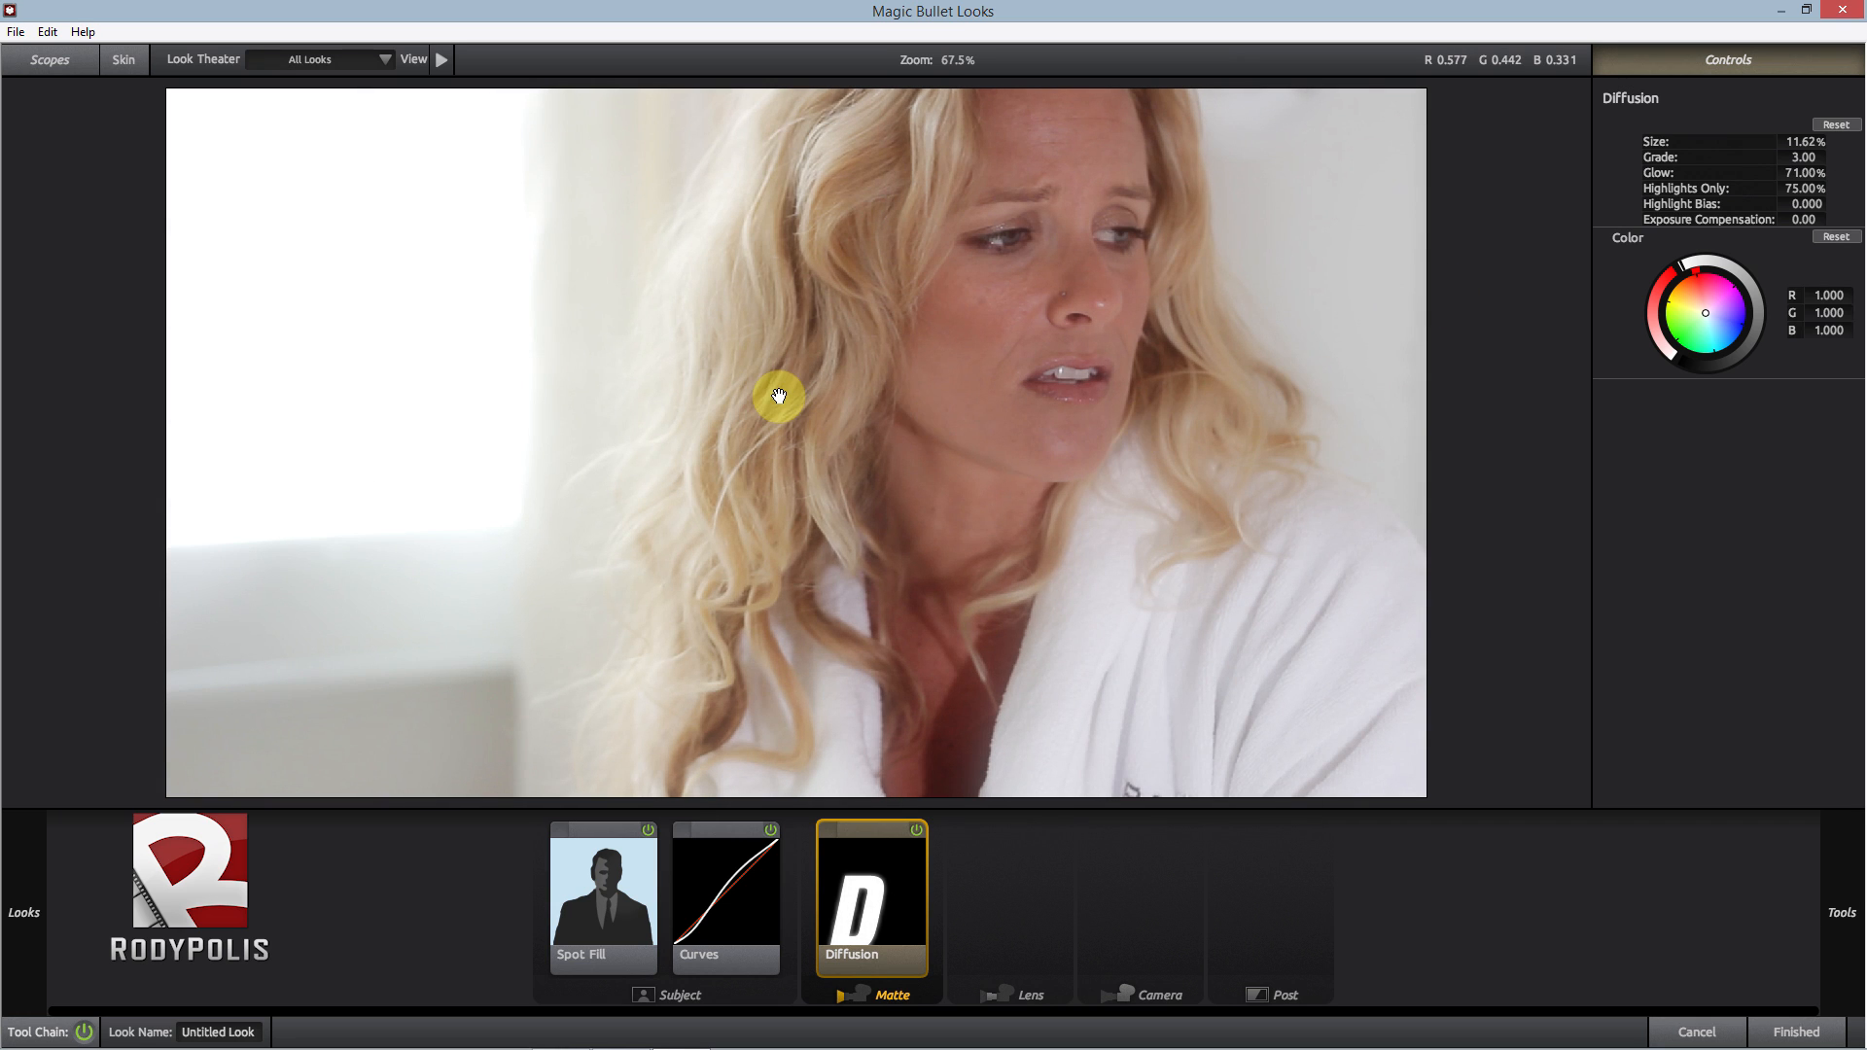
drag(1807, 175, 1696, 182)
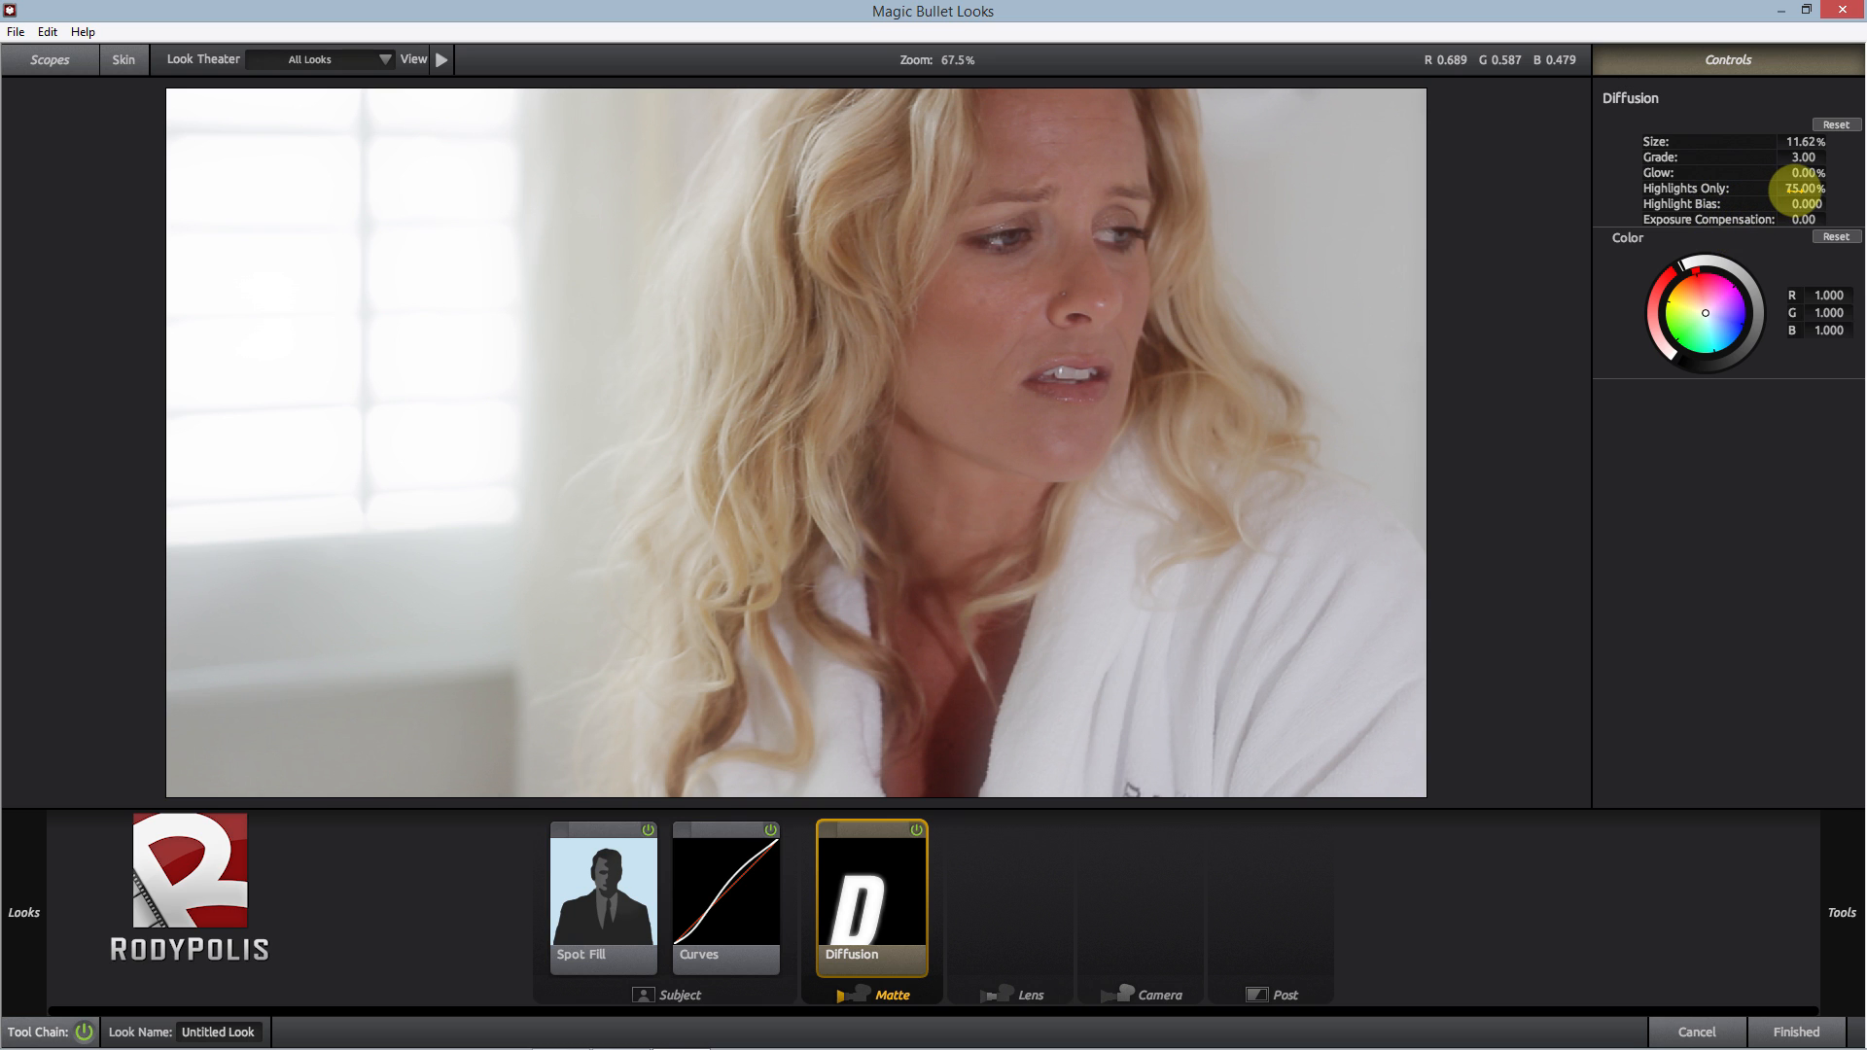
- Set the Diffusion's Highlights Only to 81% and compare the image with and without Diffusion, leaving it enabled
drag(1795, 190, 1820, 191)
mouse_move(1795, 189)
mouse_down()
mouse_move(1770, 190)
mouse_move(1794, 190)
mouse_up()
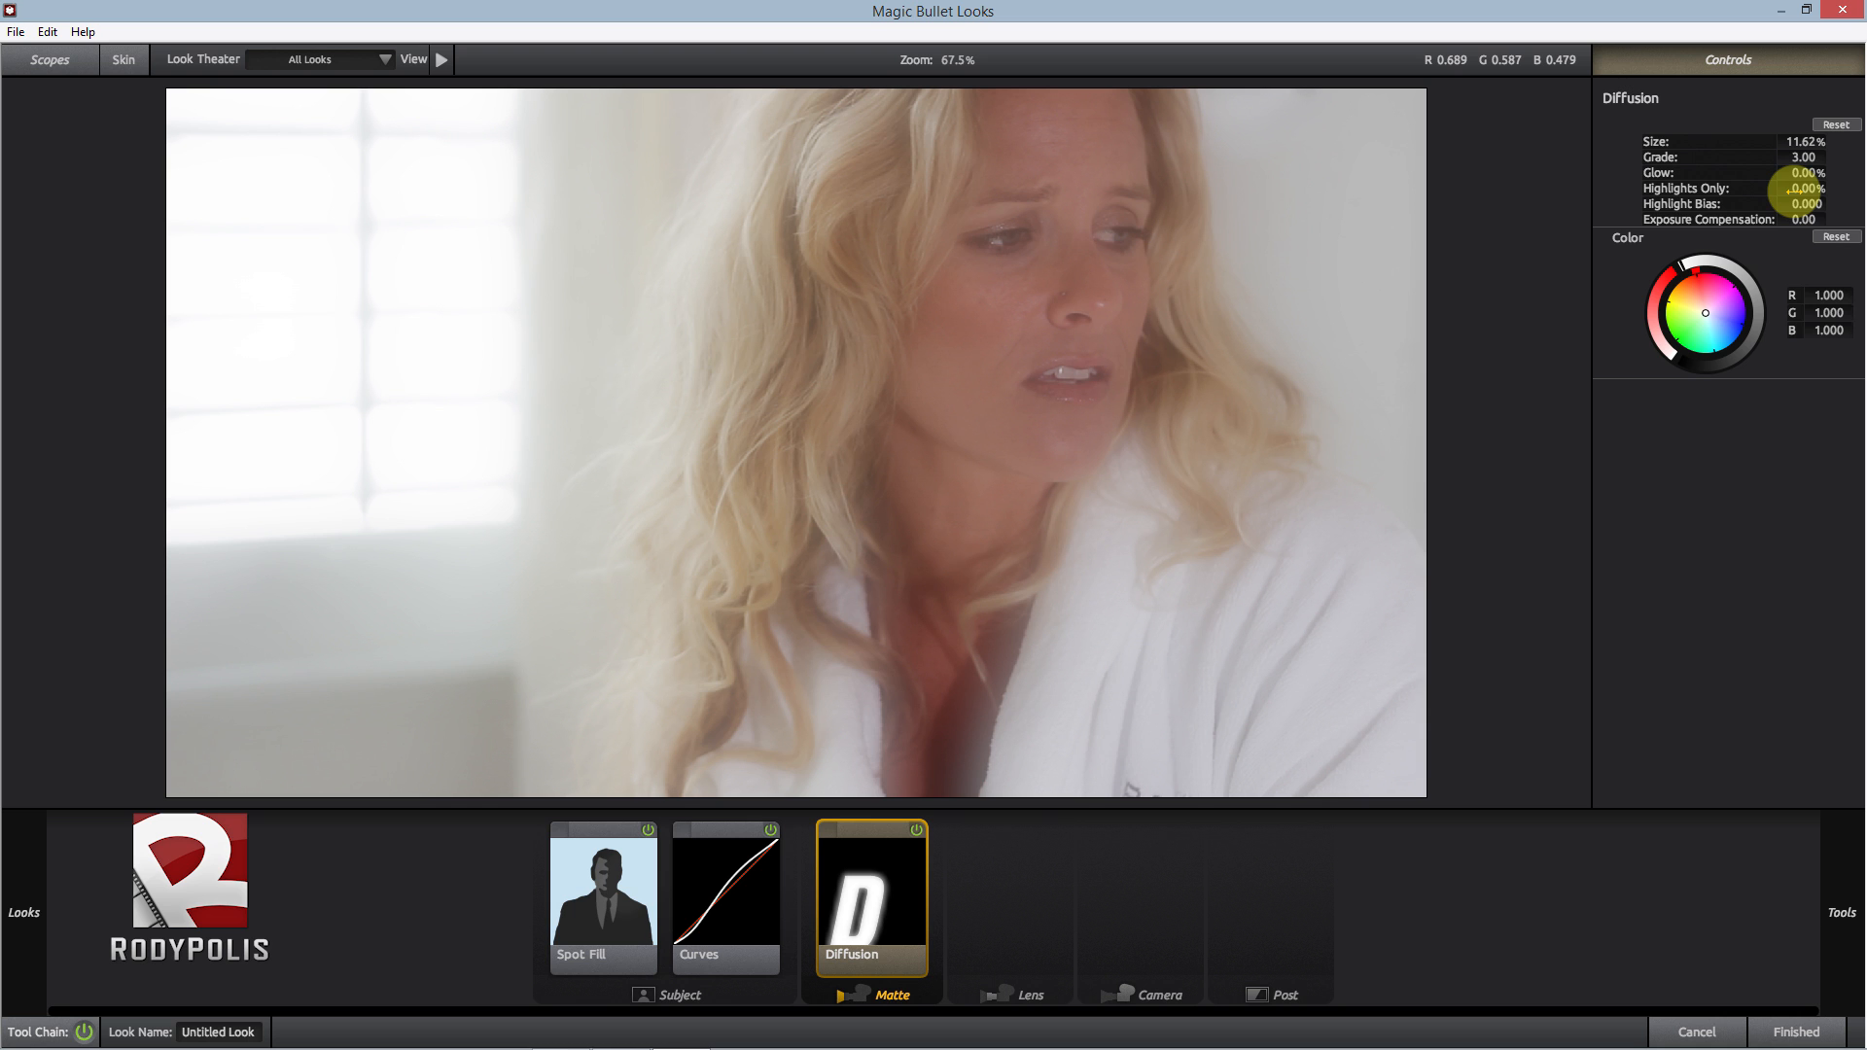
mouse_move(1794, 191)
mouse_down()
mouse_move(1866, 191)
mouse_move(1800, 189)
mouse_up()
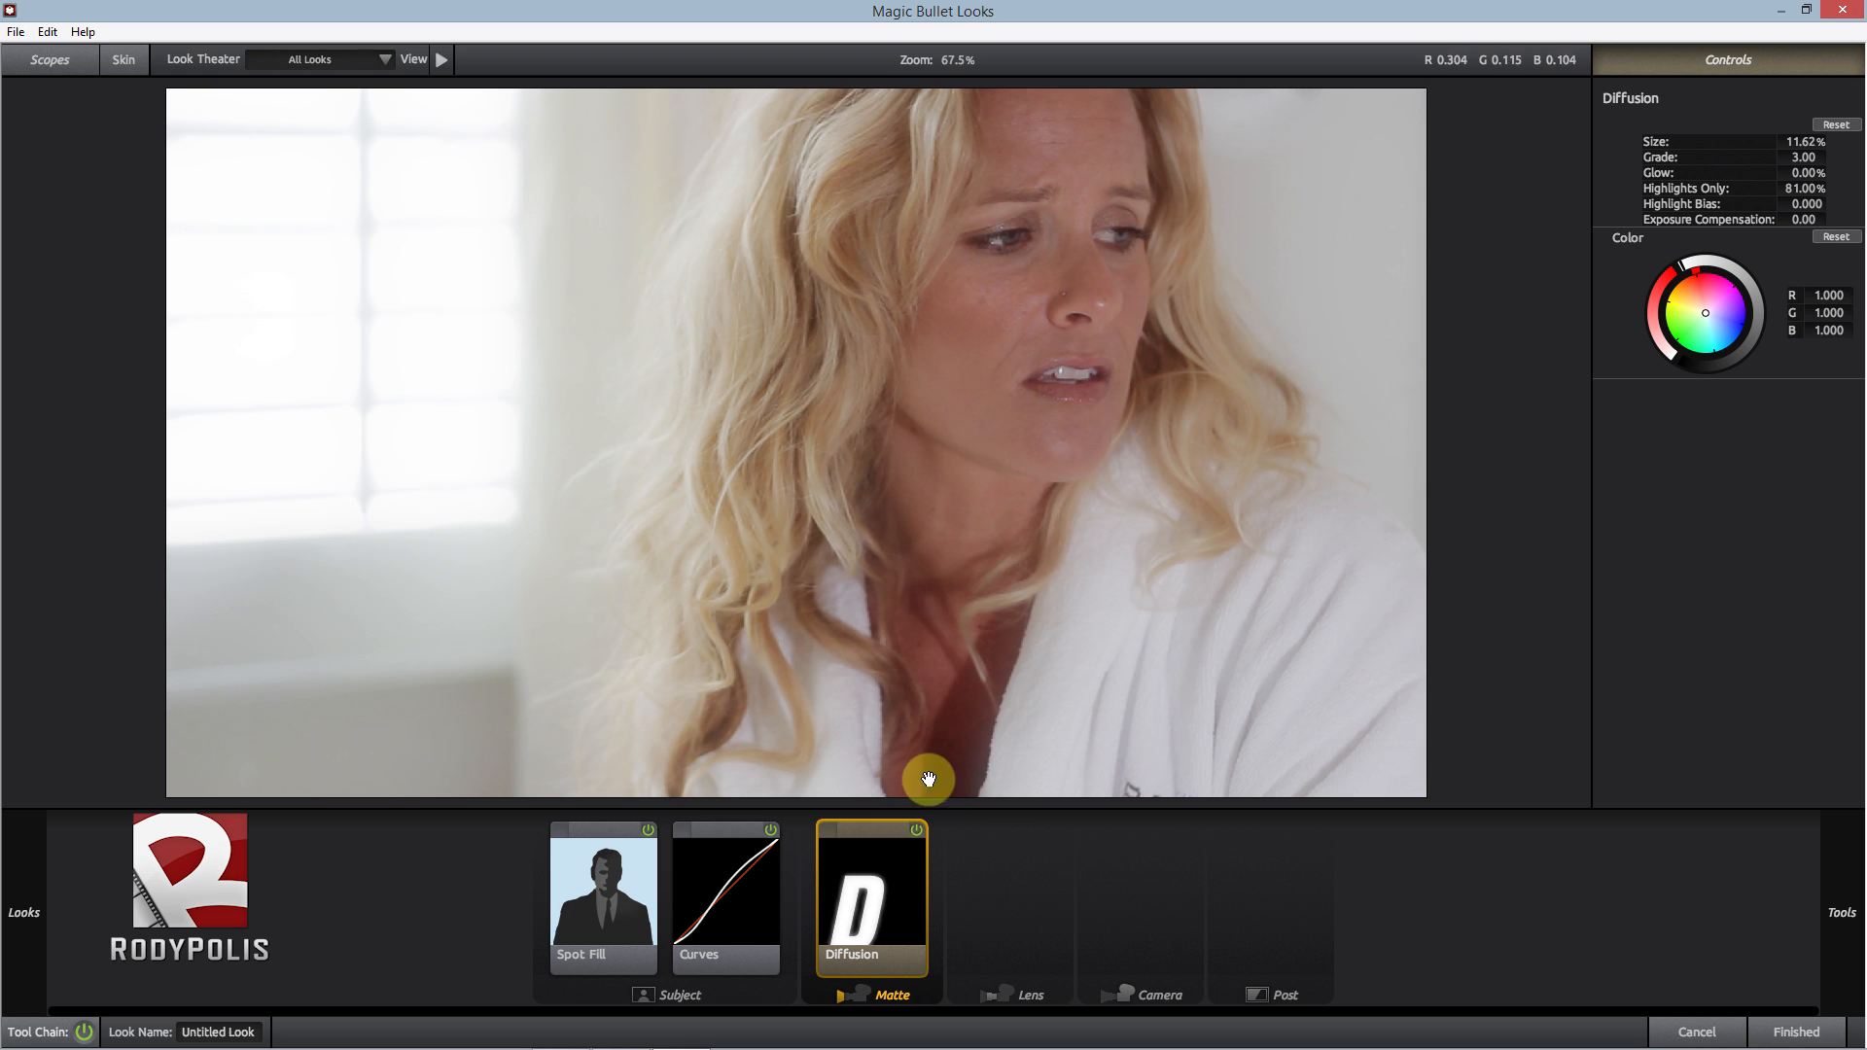
click(916, 831)
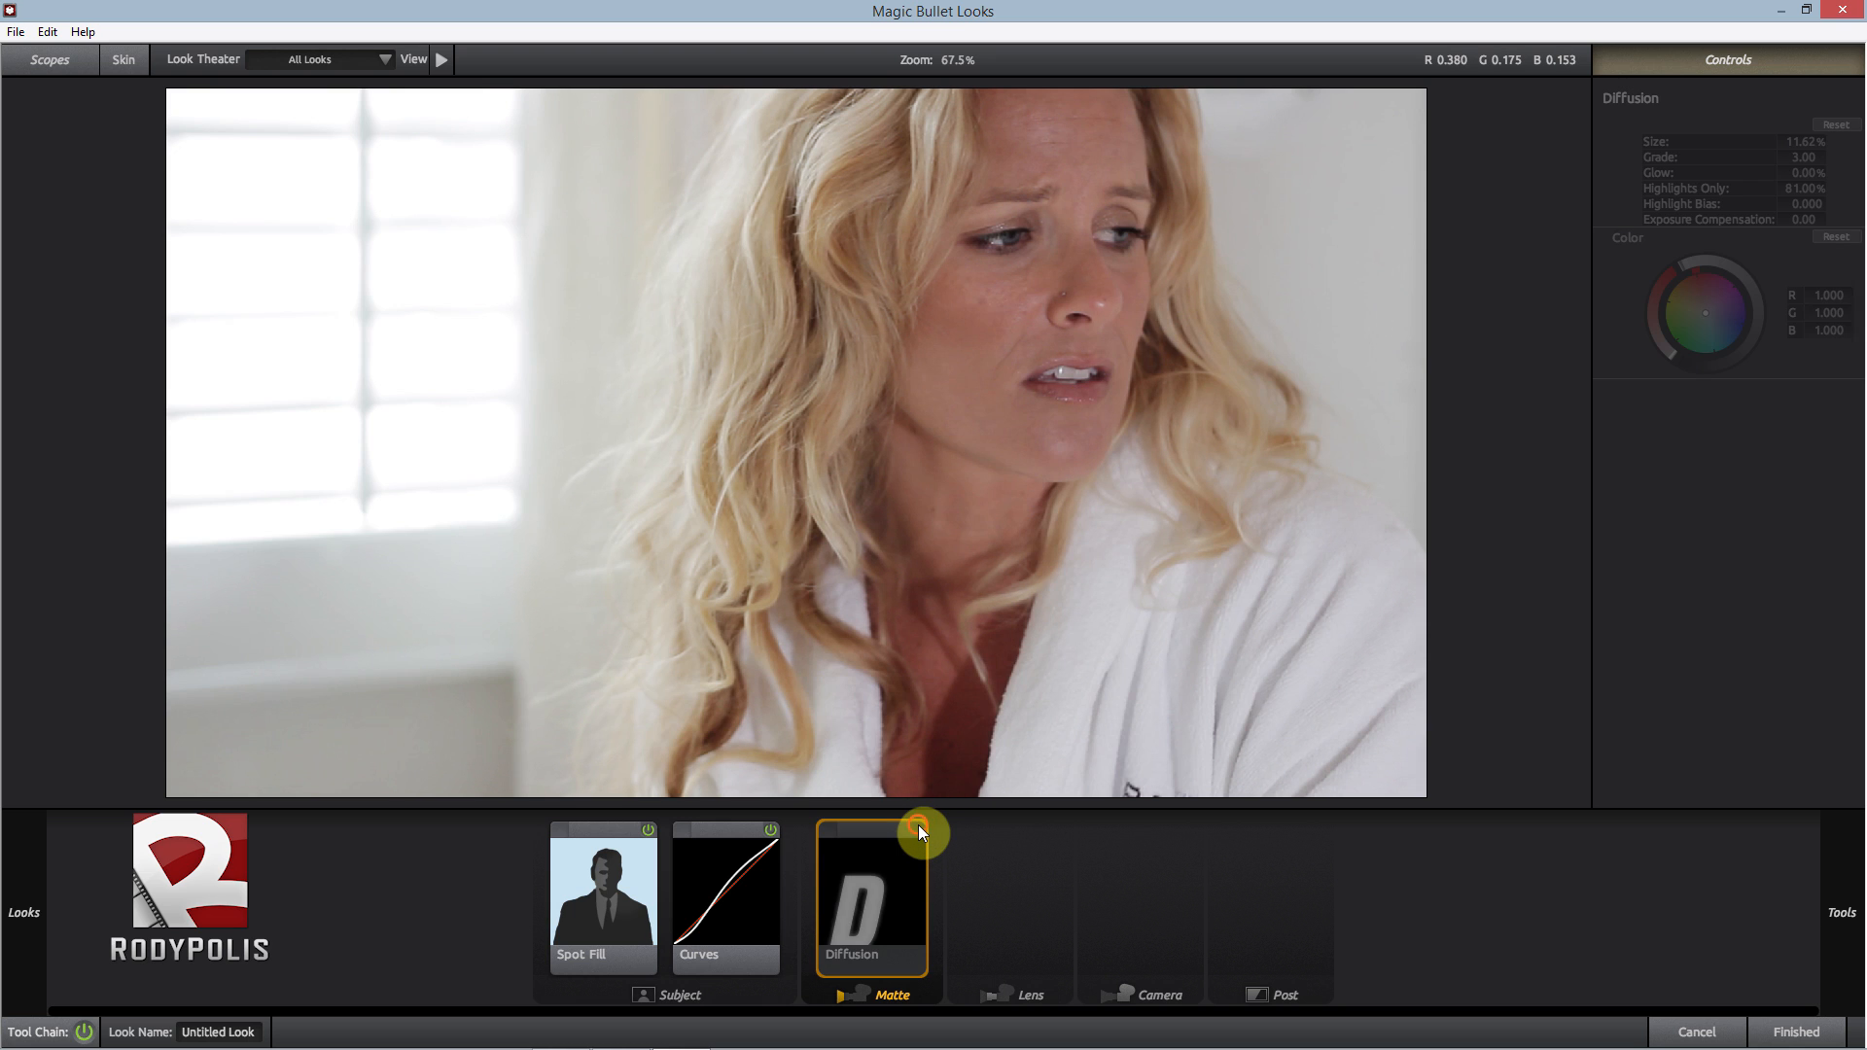
click(917, 831)
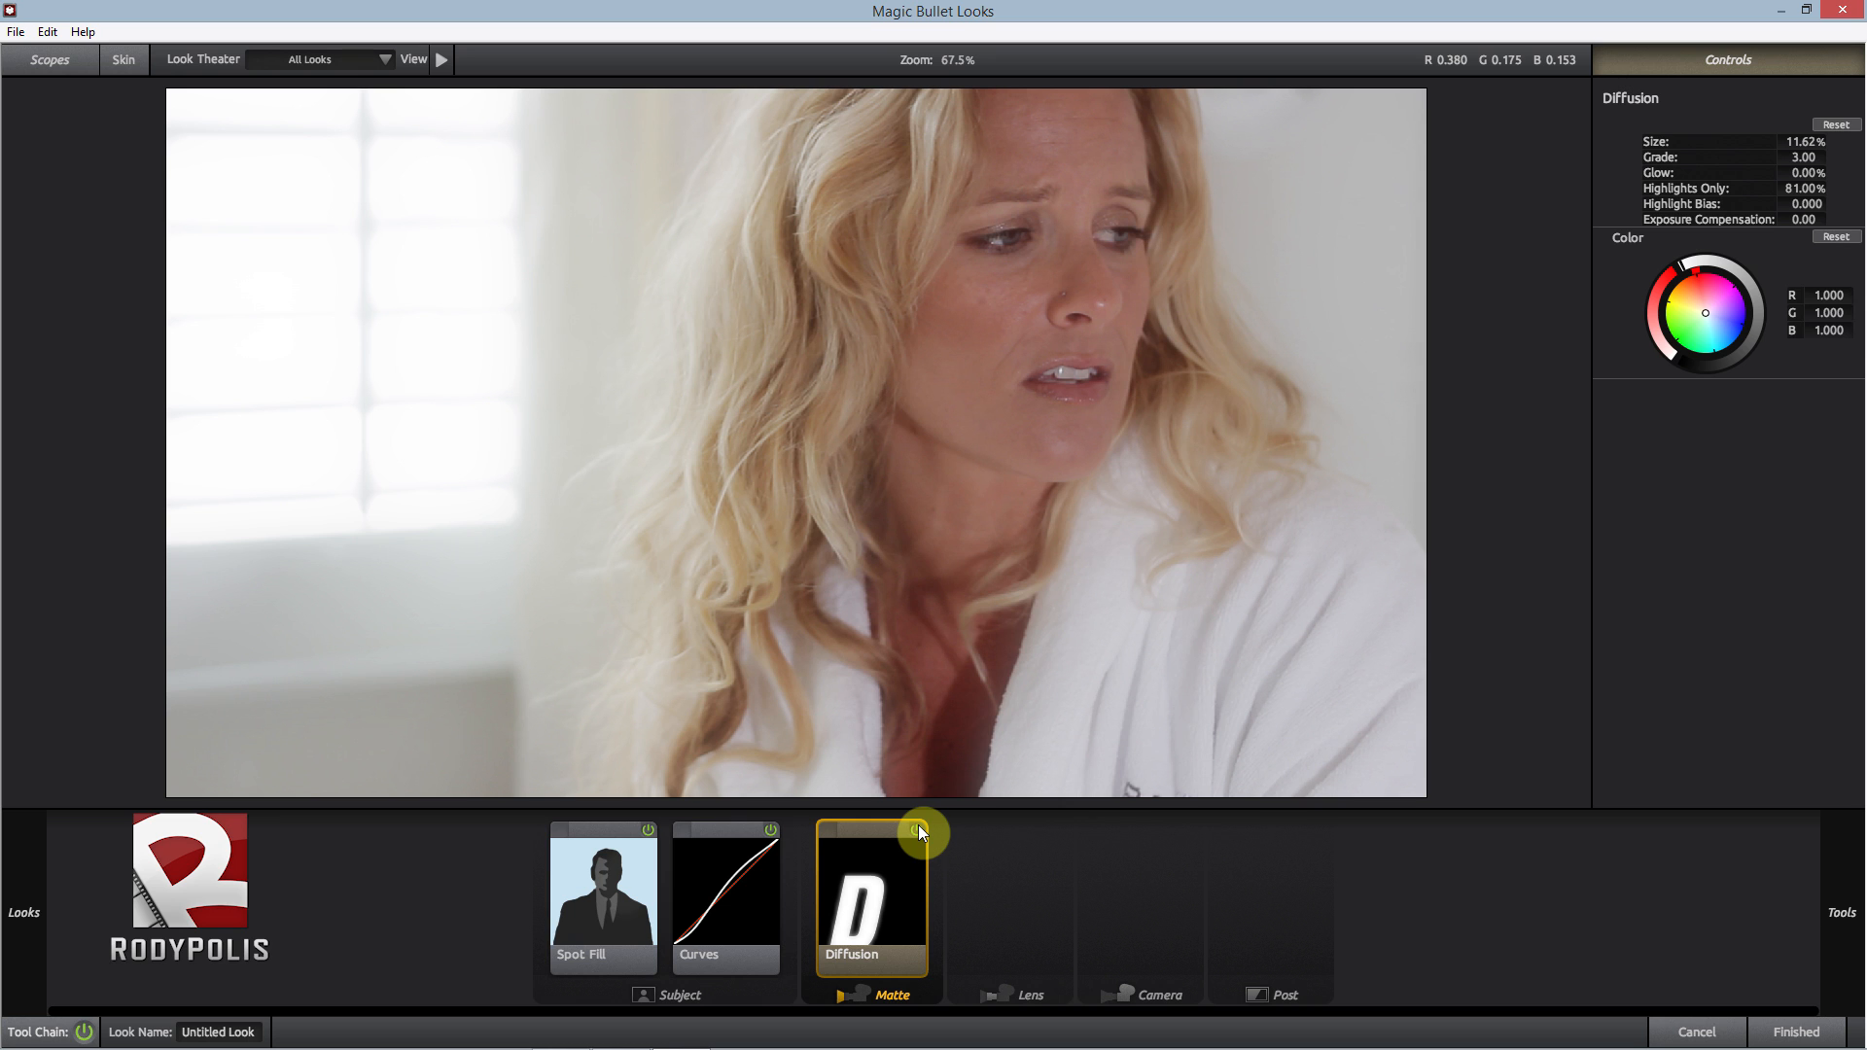
- Add a Colorista 3-Way tool to the Post stage of the tool chain
mouse_move(1862, 662)
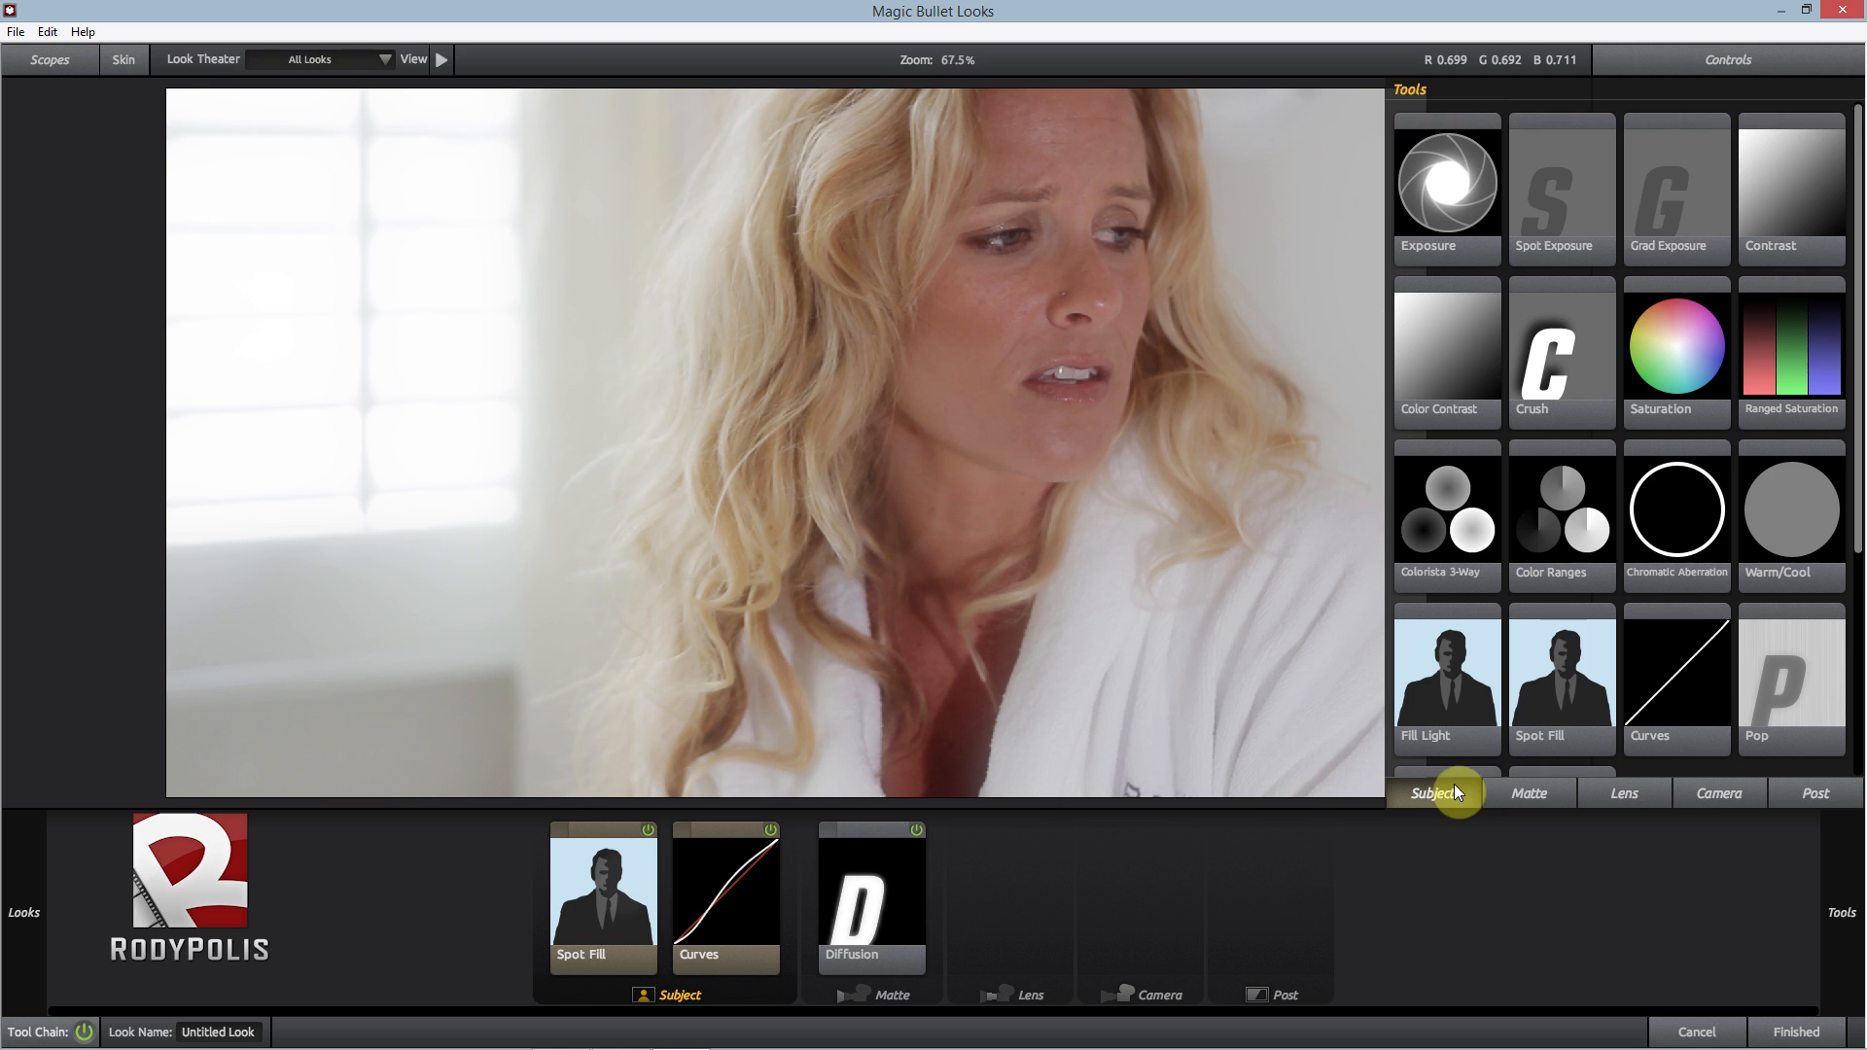
scroll(1555, 613, down, 2)
scroll(1555, 613, up, 2)
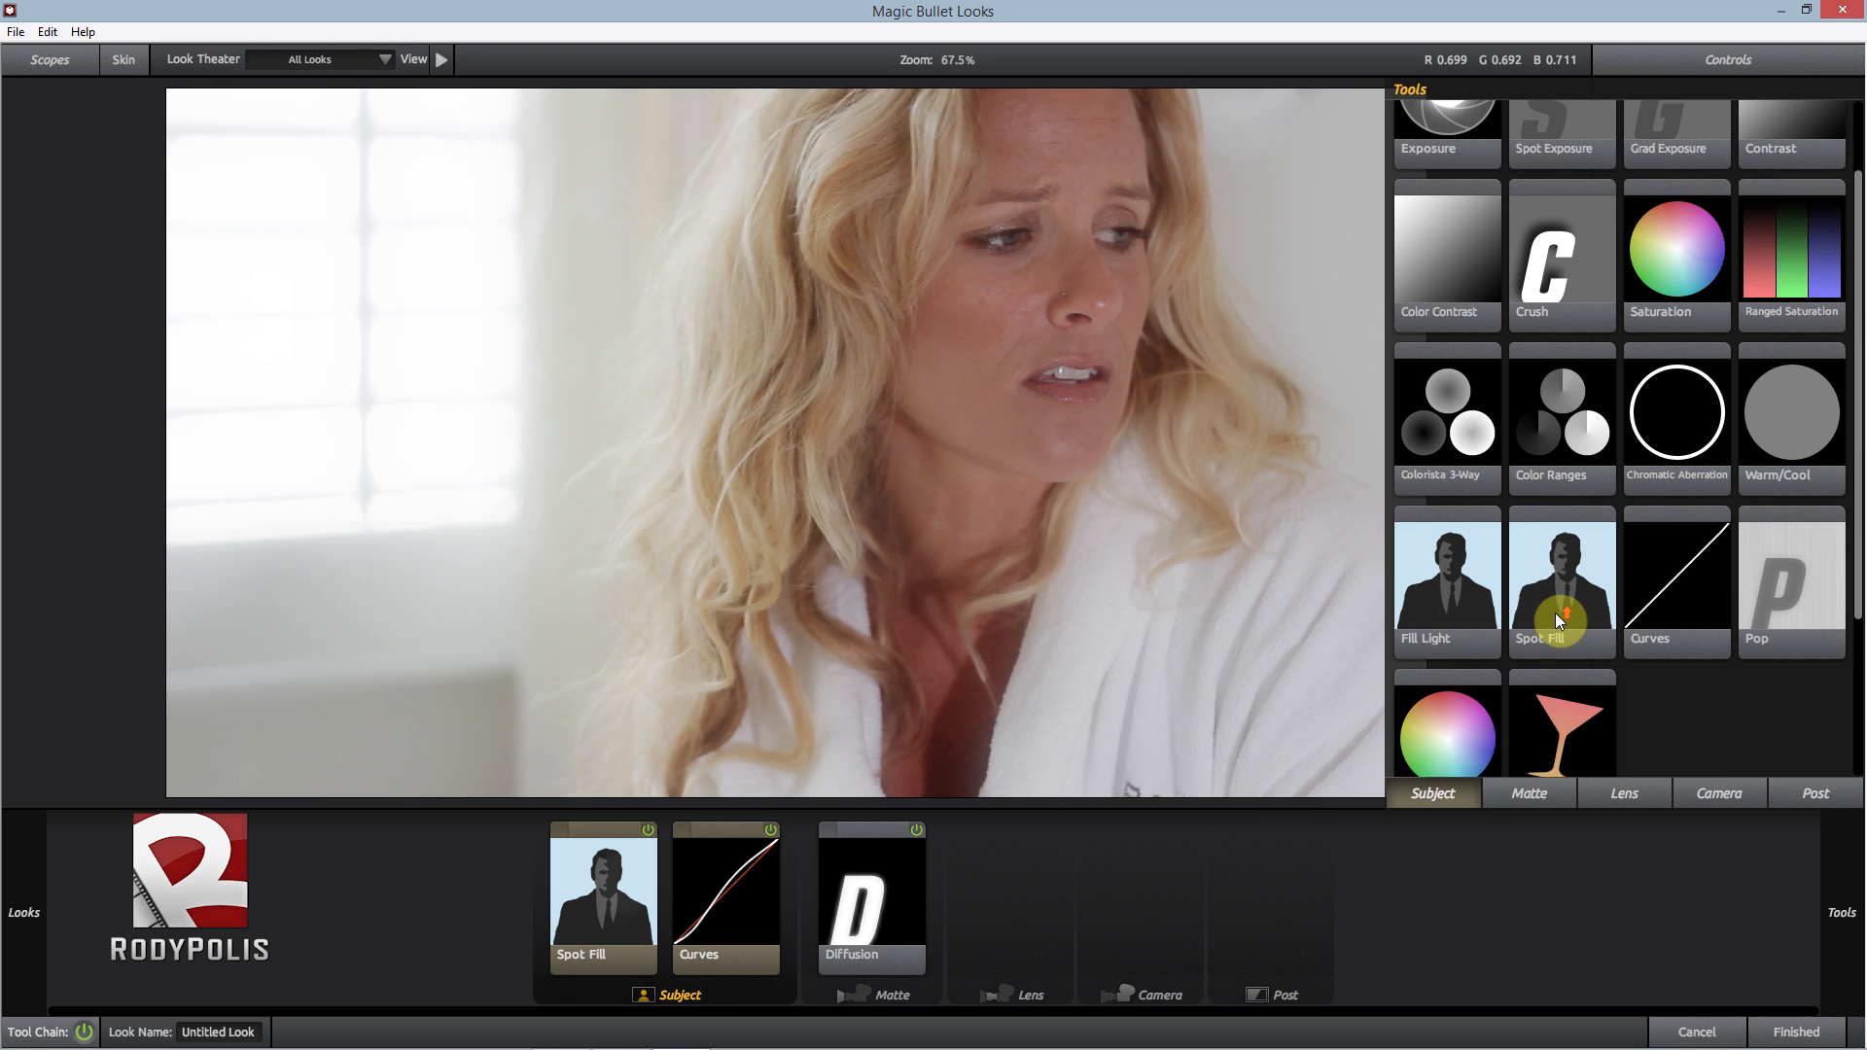
mouse_move(1484, 549)
mouse_down()
mouse_move(1393, 587)
mouse_move(975, 992)
mouse_move(965, 929)
mouse_move(1223, 910)
mouse_up()
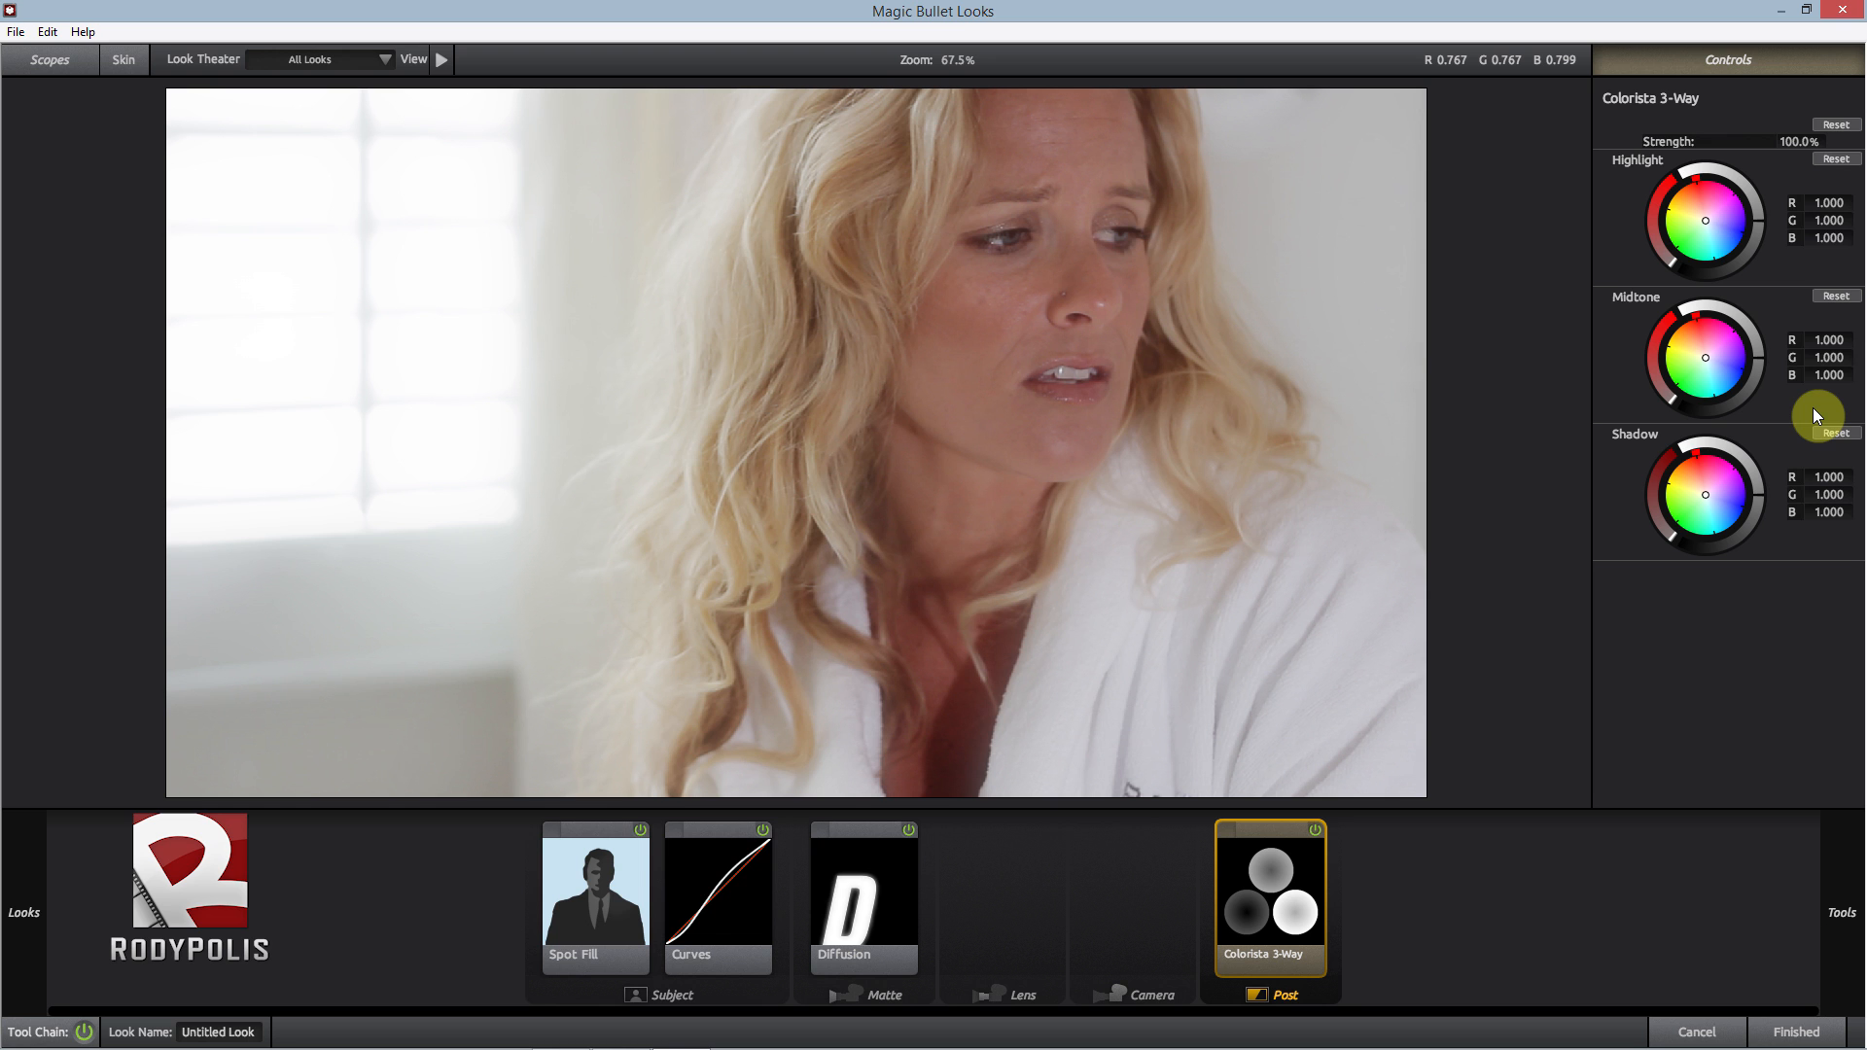
- Try brightening the Colorista midtones to 1.502 and darkening the shadows to 0.824, and undo both changes
drag(1758, 356, 1755, 273)
drag(1759, 495, 1748, 534)
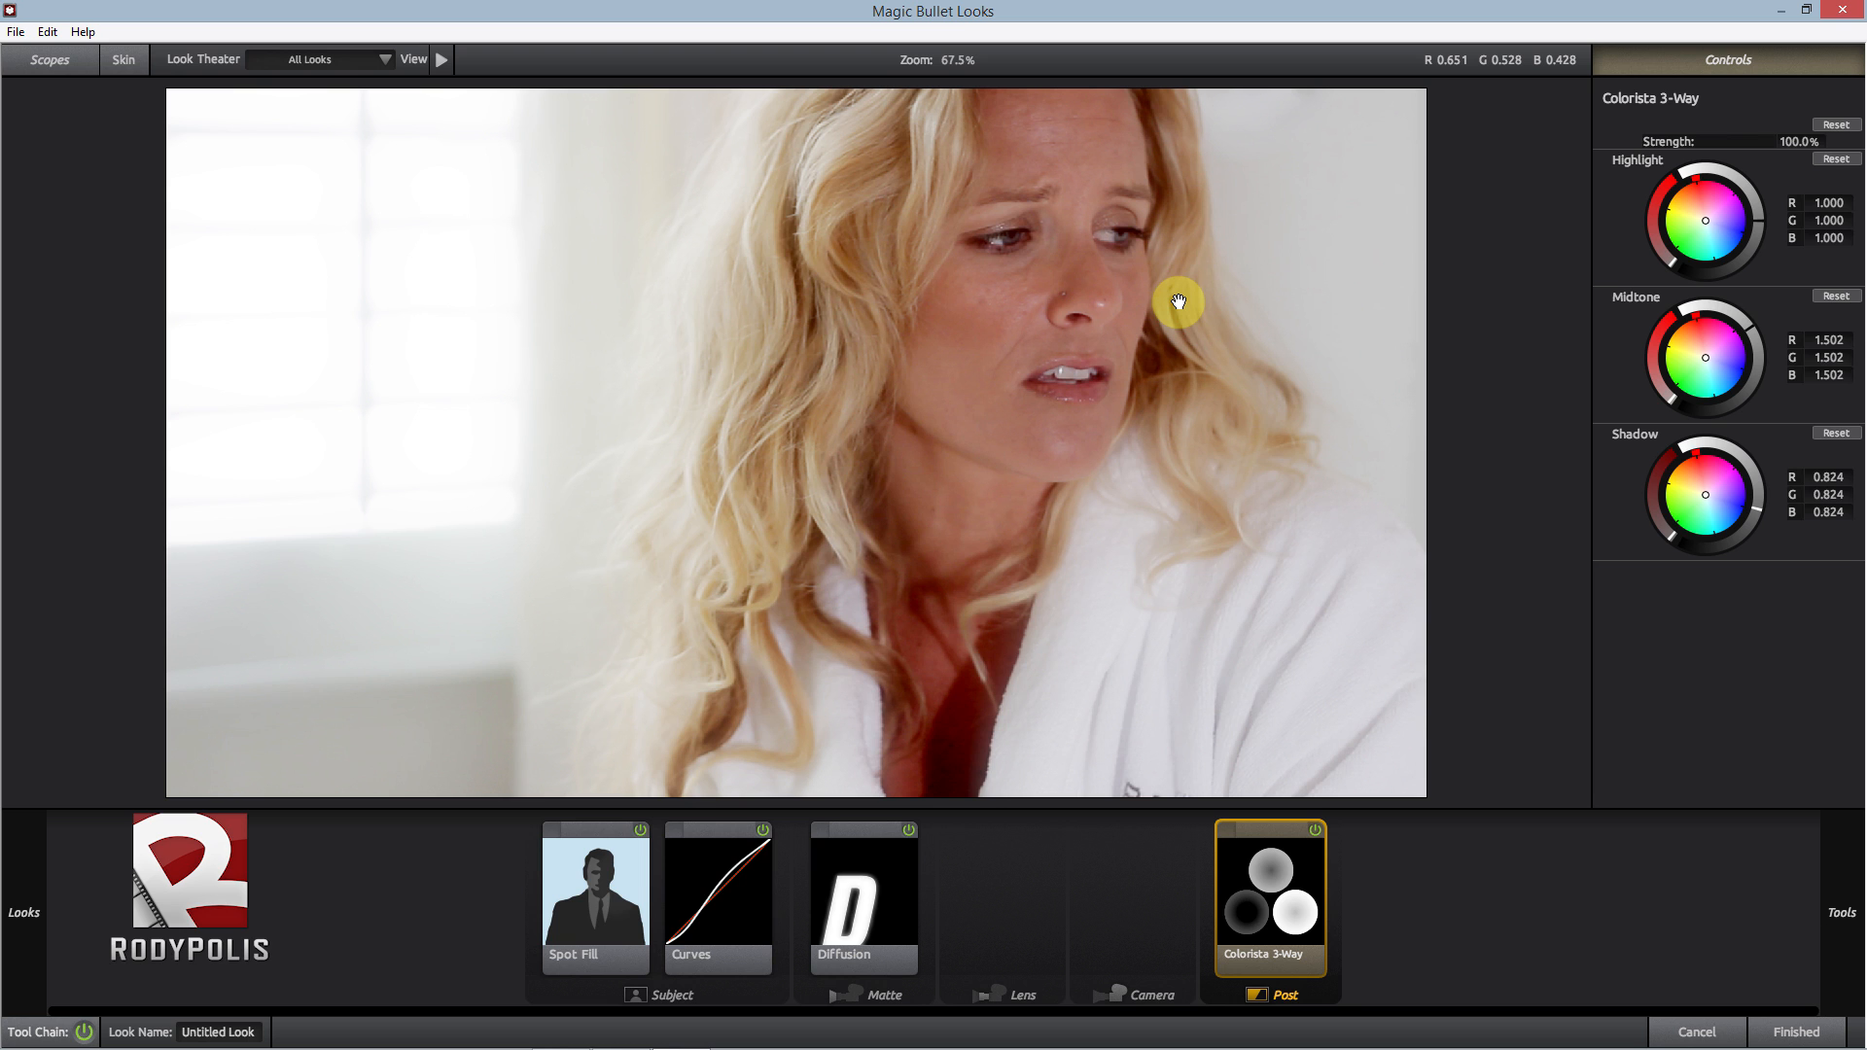
key(ctrl+z)
key(ctrl+z)
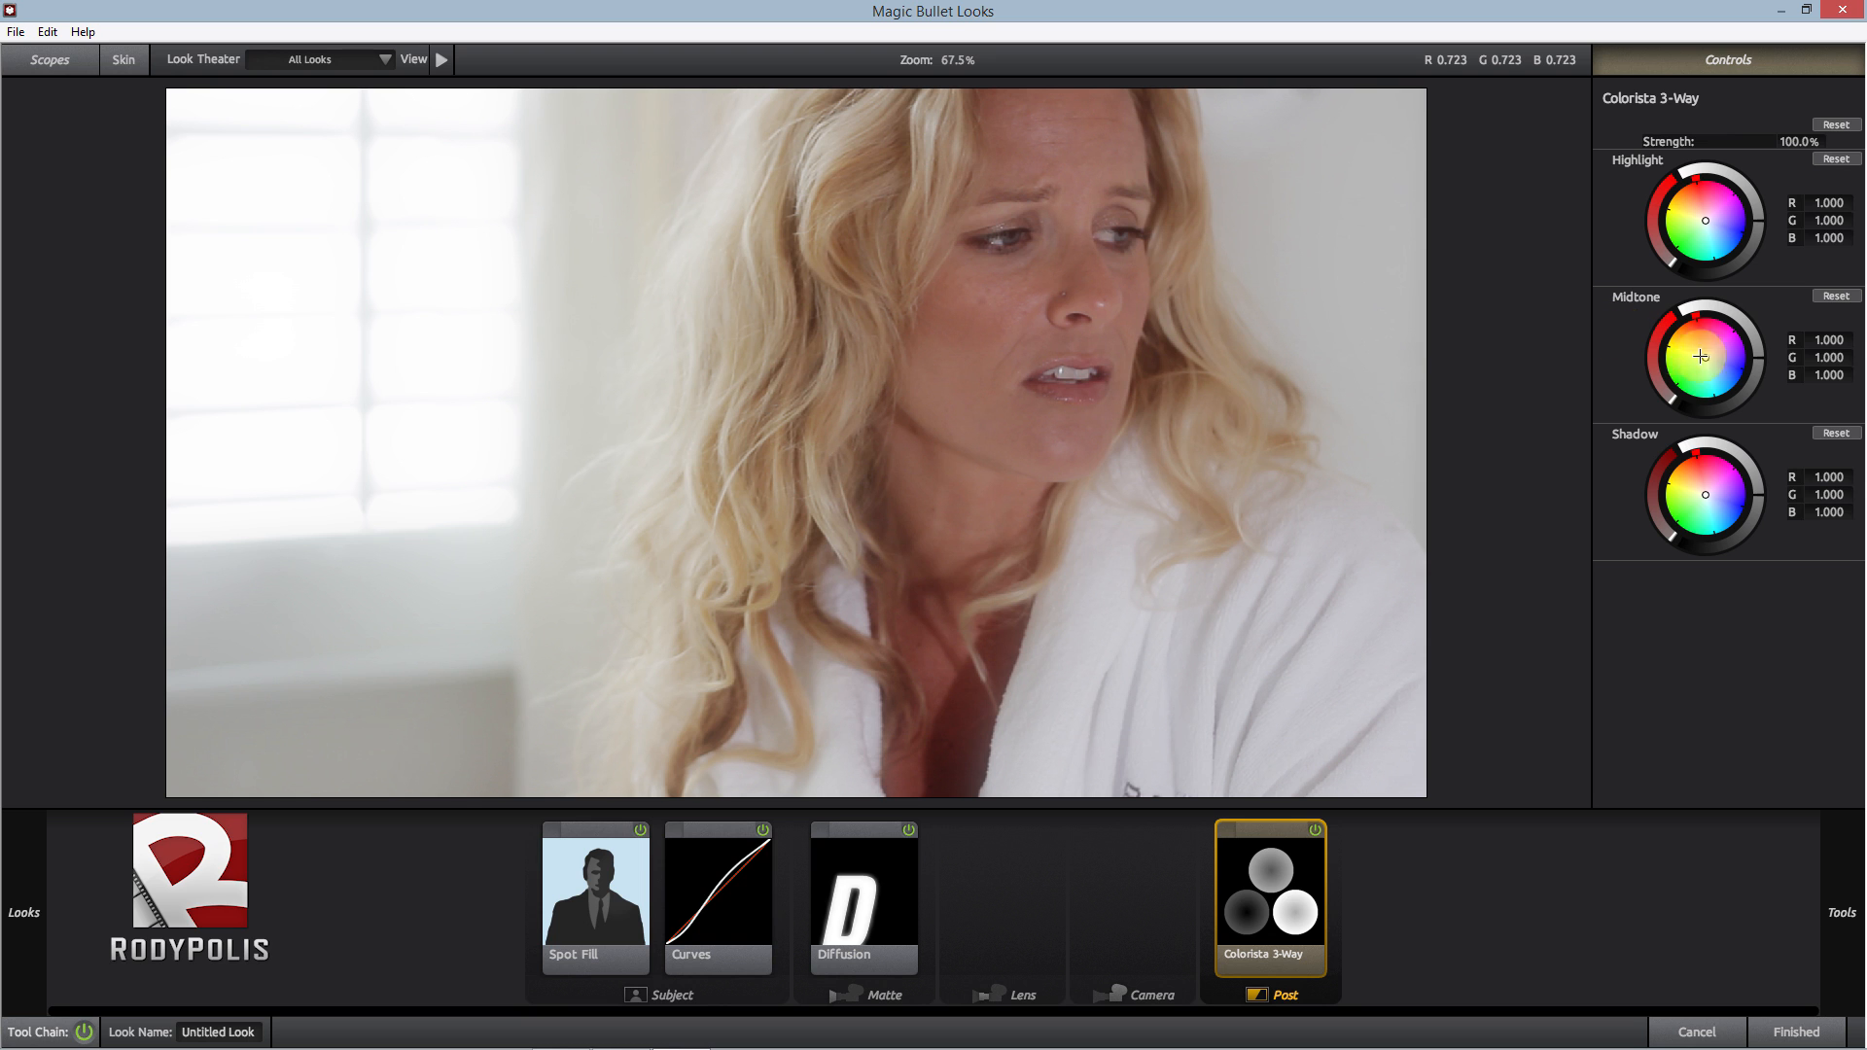
- Try tinting the midtones orange (1.177, 1.013, 0.810) and the shadows blue (0.797, 0.862, 1.000), and reset both ranges
drag(1706, 358, 1690, 343)
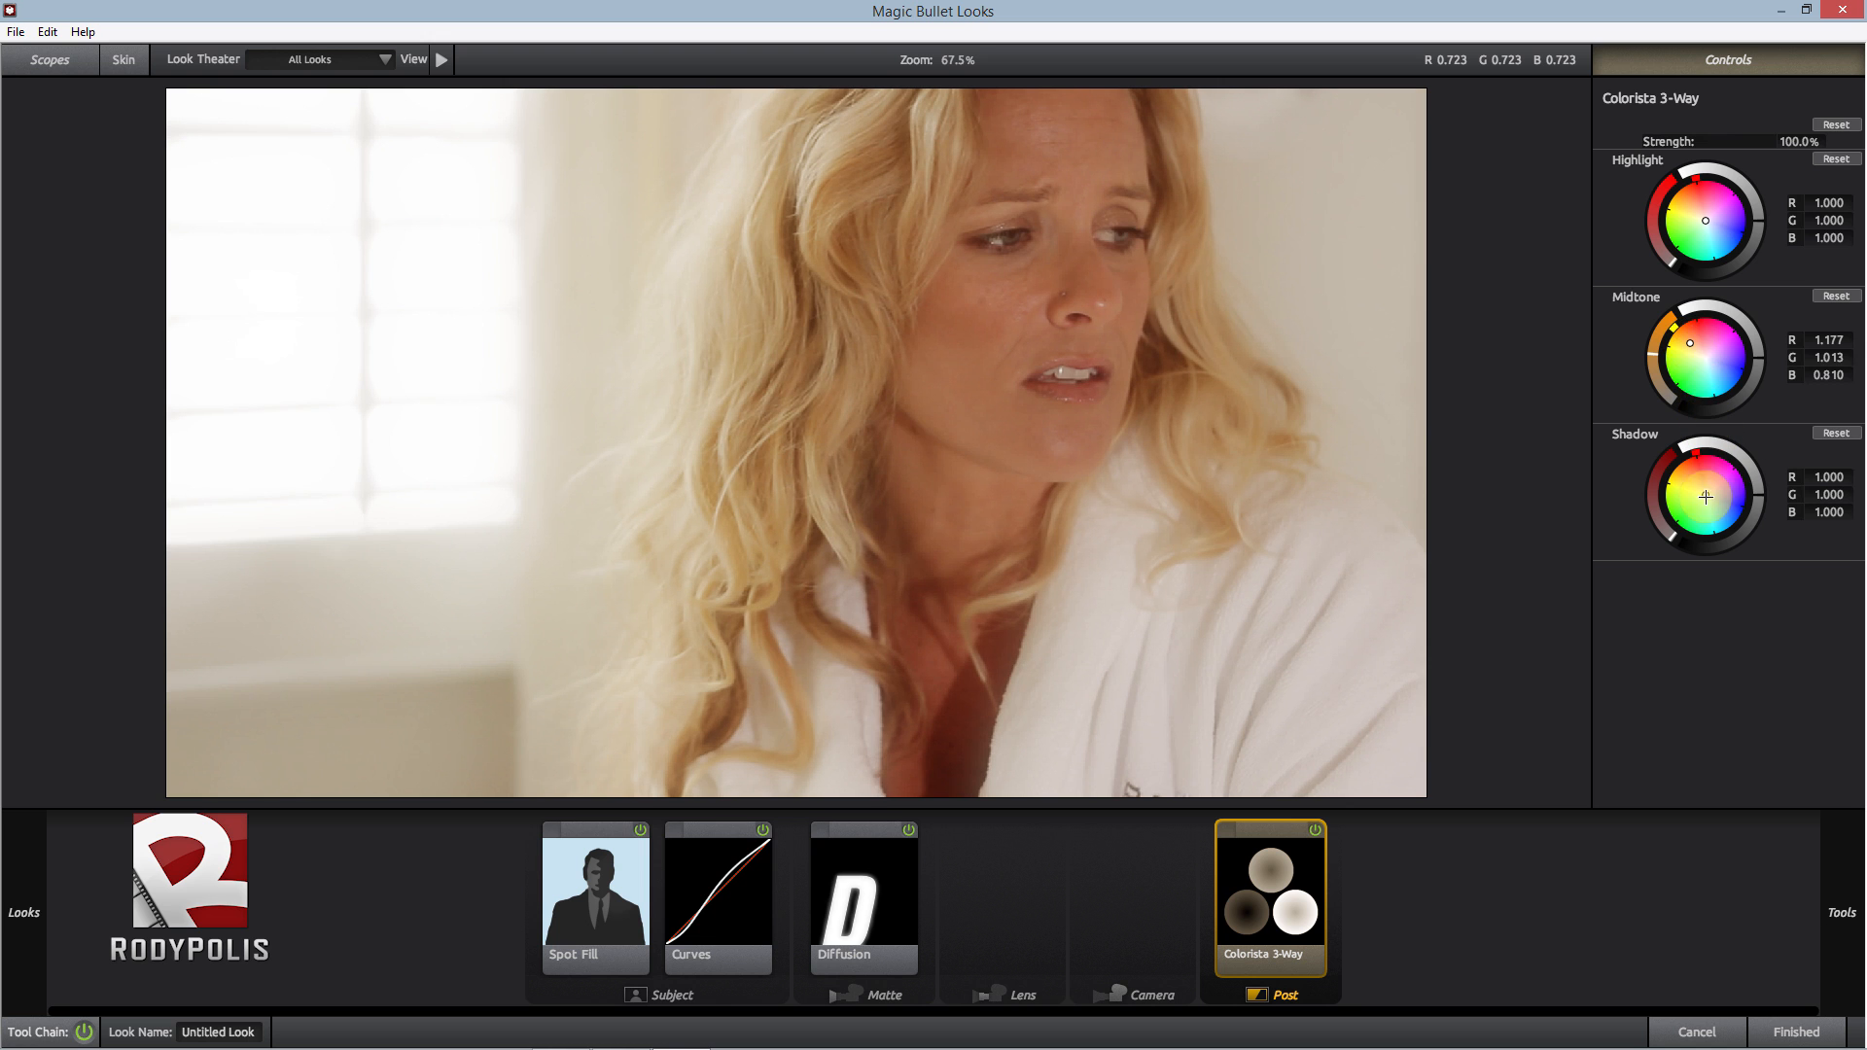
drag(1706, 495, 1722, 507)
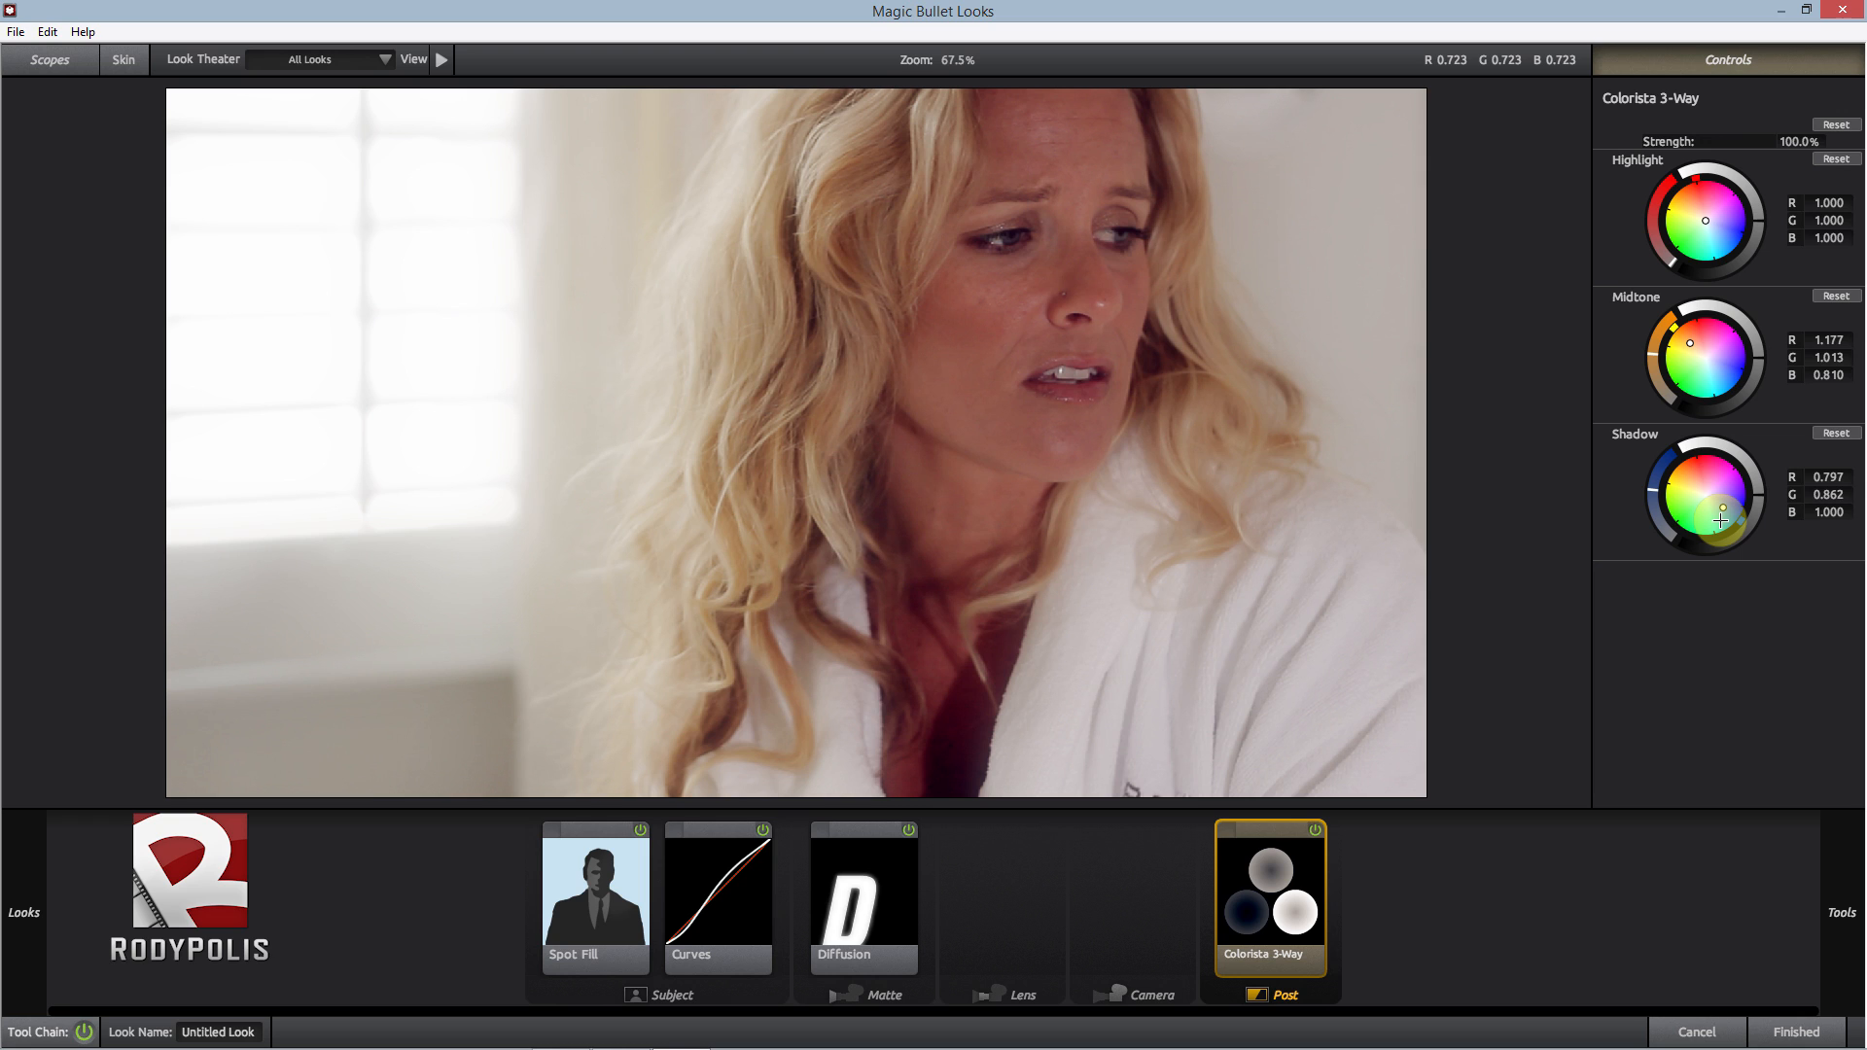
click(1824, 298)
click(1833, 434)
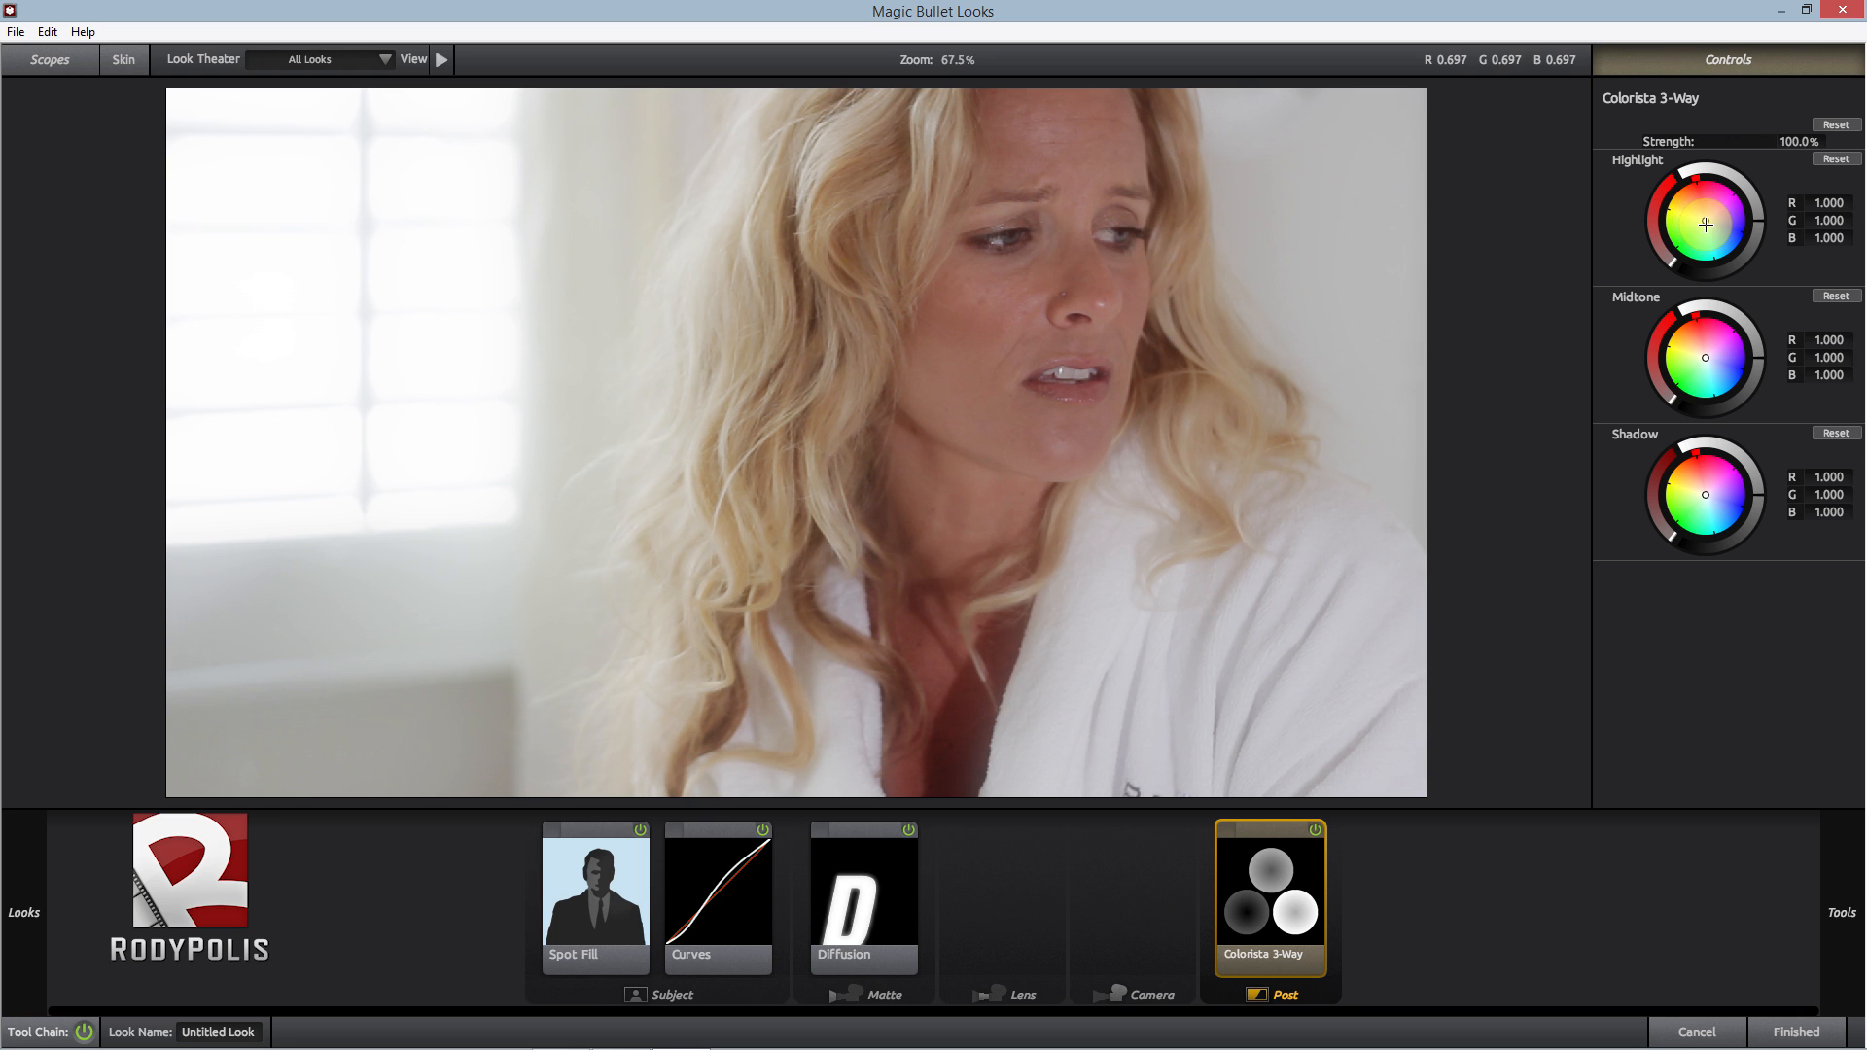
- Tint the highlights yellow-green at R 1.009, G 1.014, B 0.977, and compare the image with and without Colorista 3-Way
drag(1705, 224, 1697, 220)
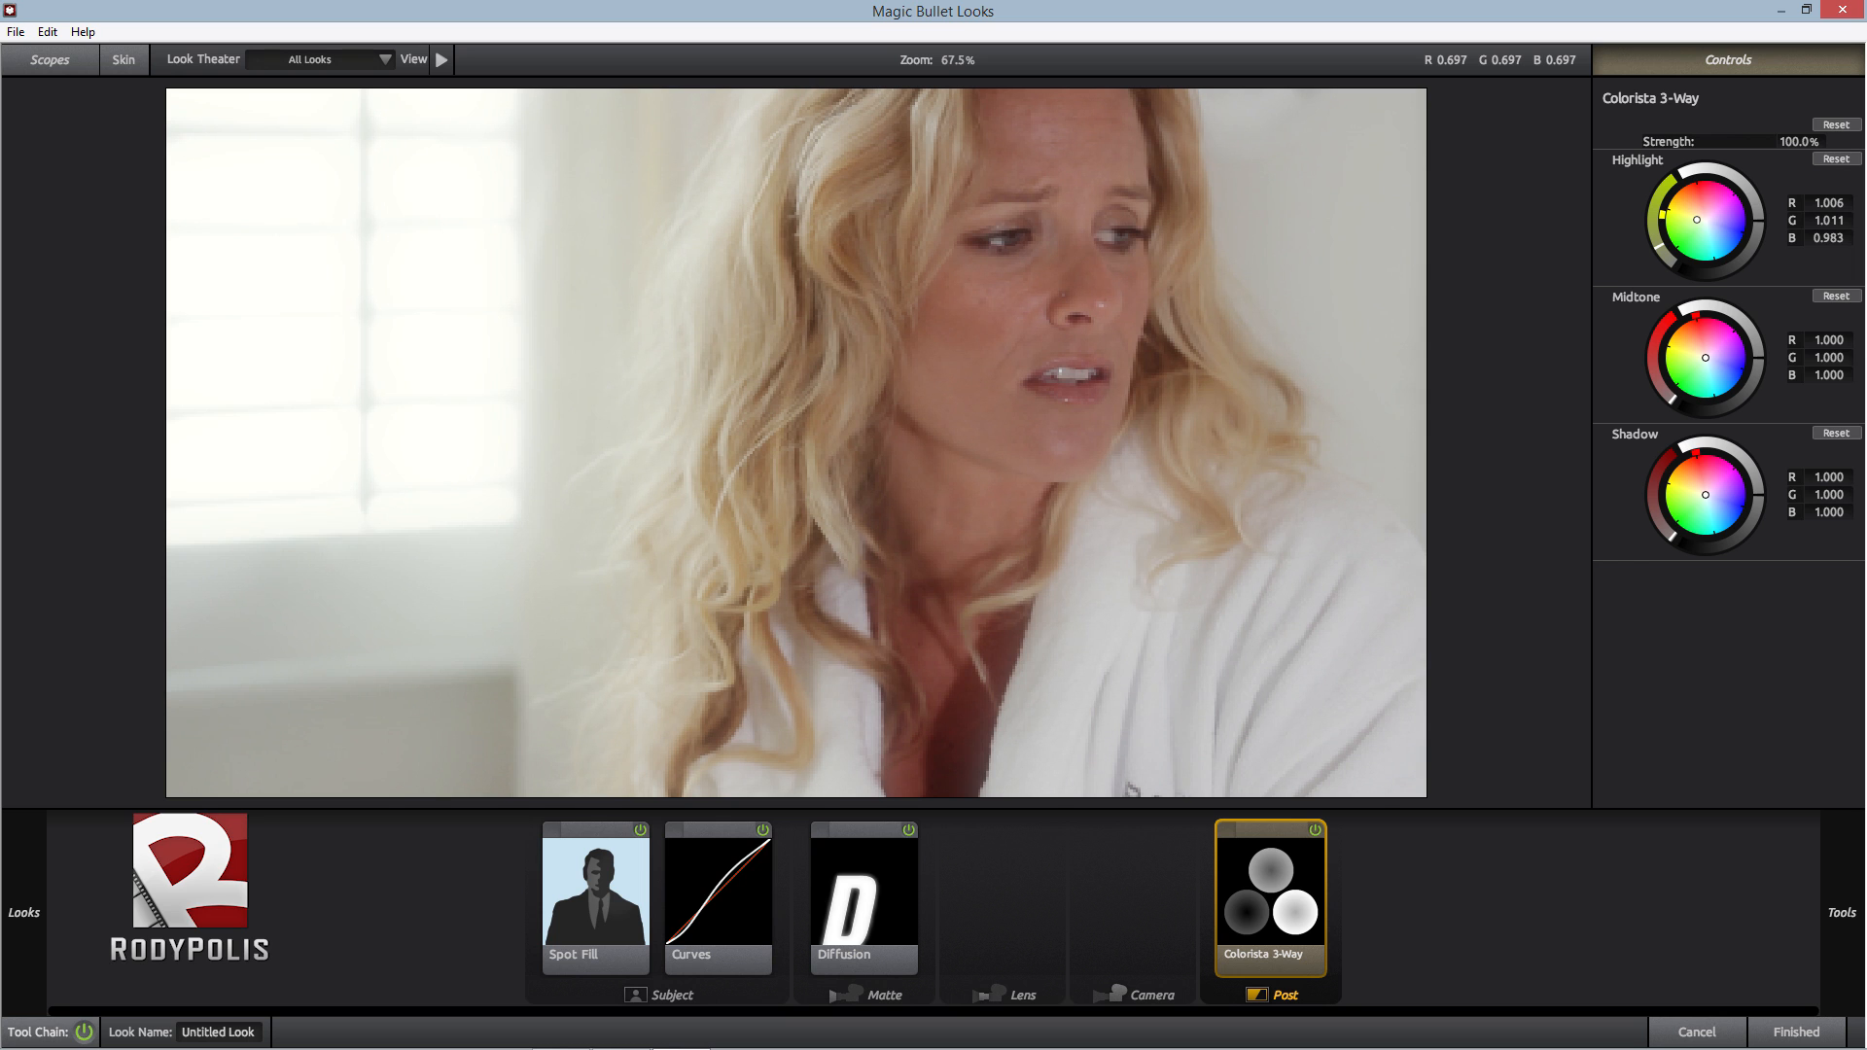
drag(1697, 219, 1696, 218)
click(1314, 830)
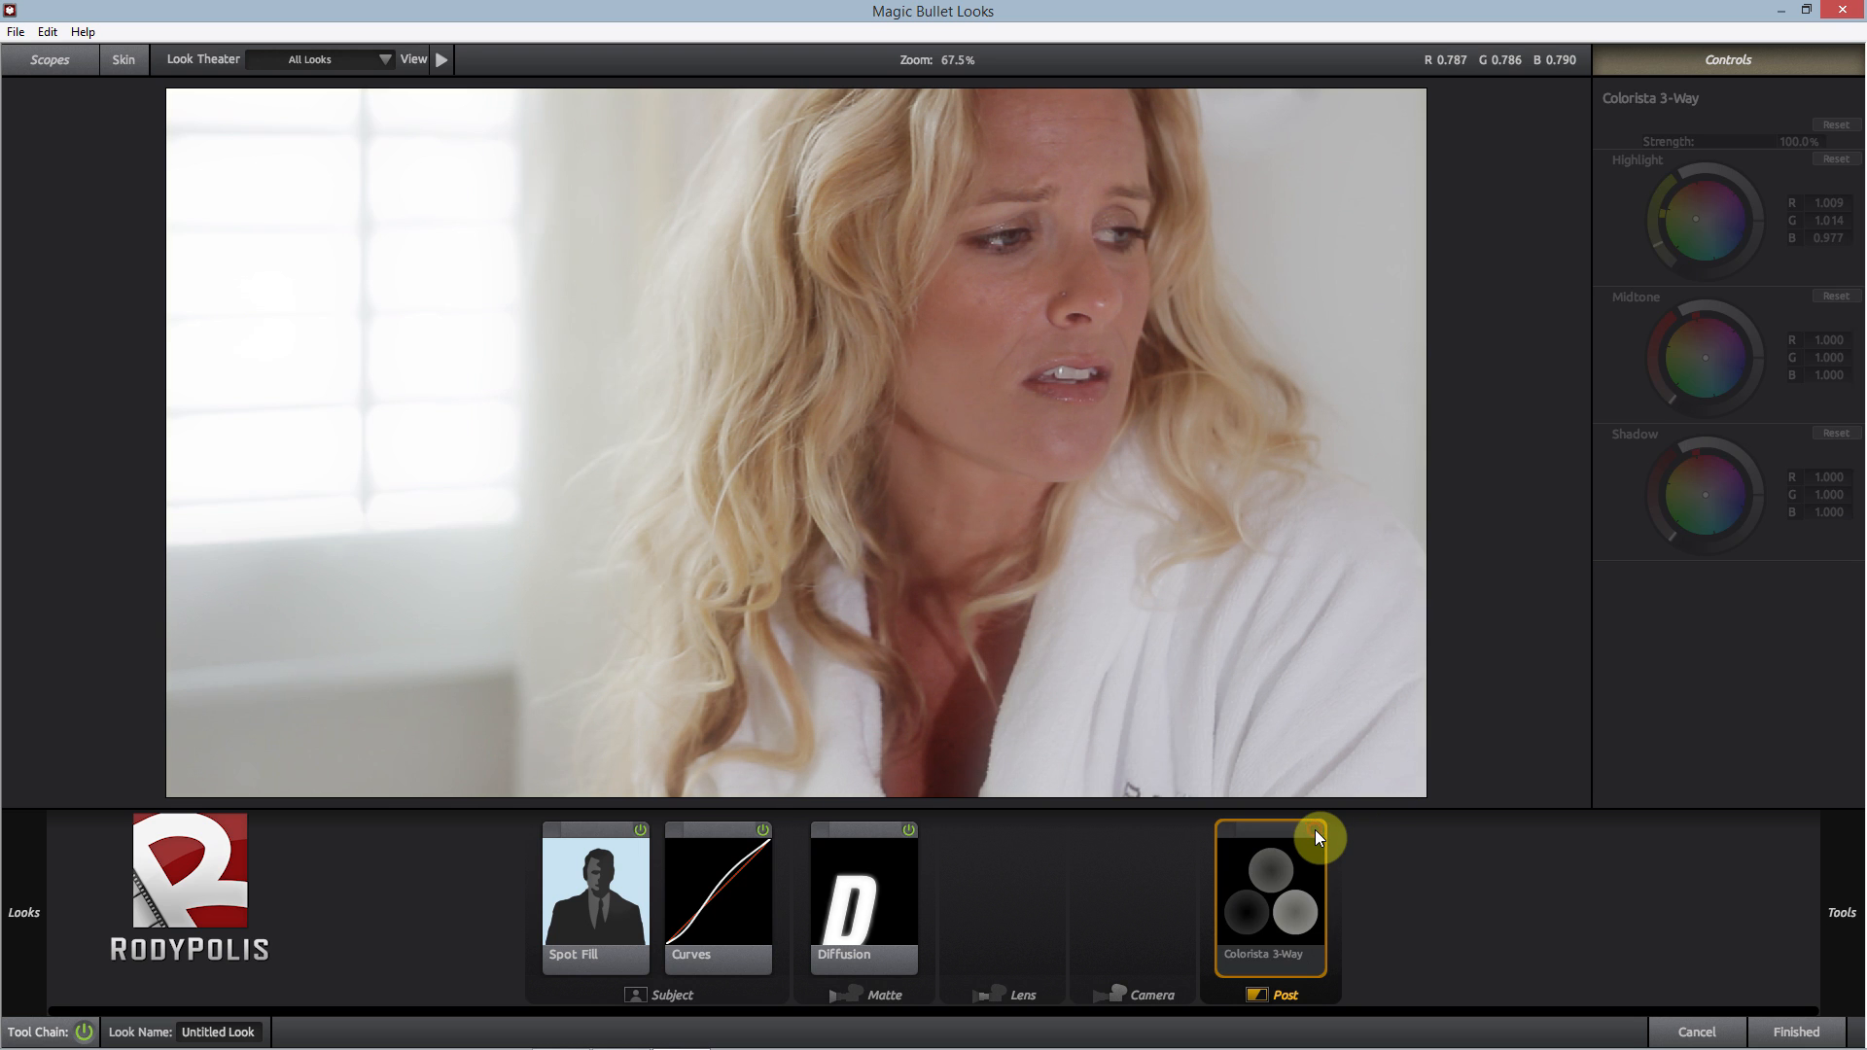
click(1315, 830)
click(1315, 831)
click(1315, 830)
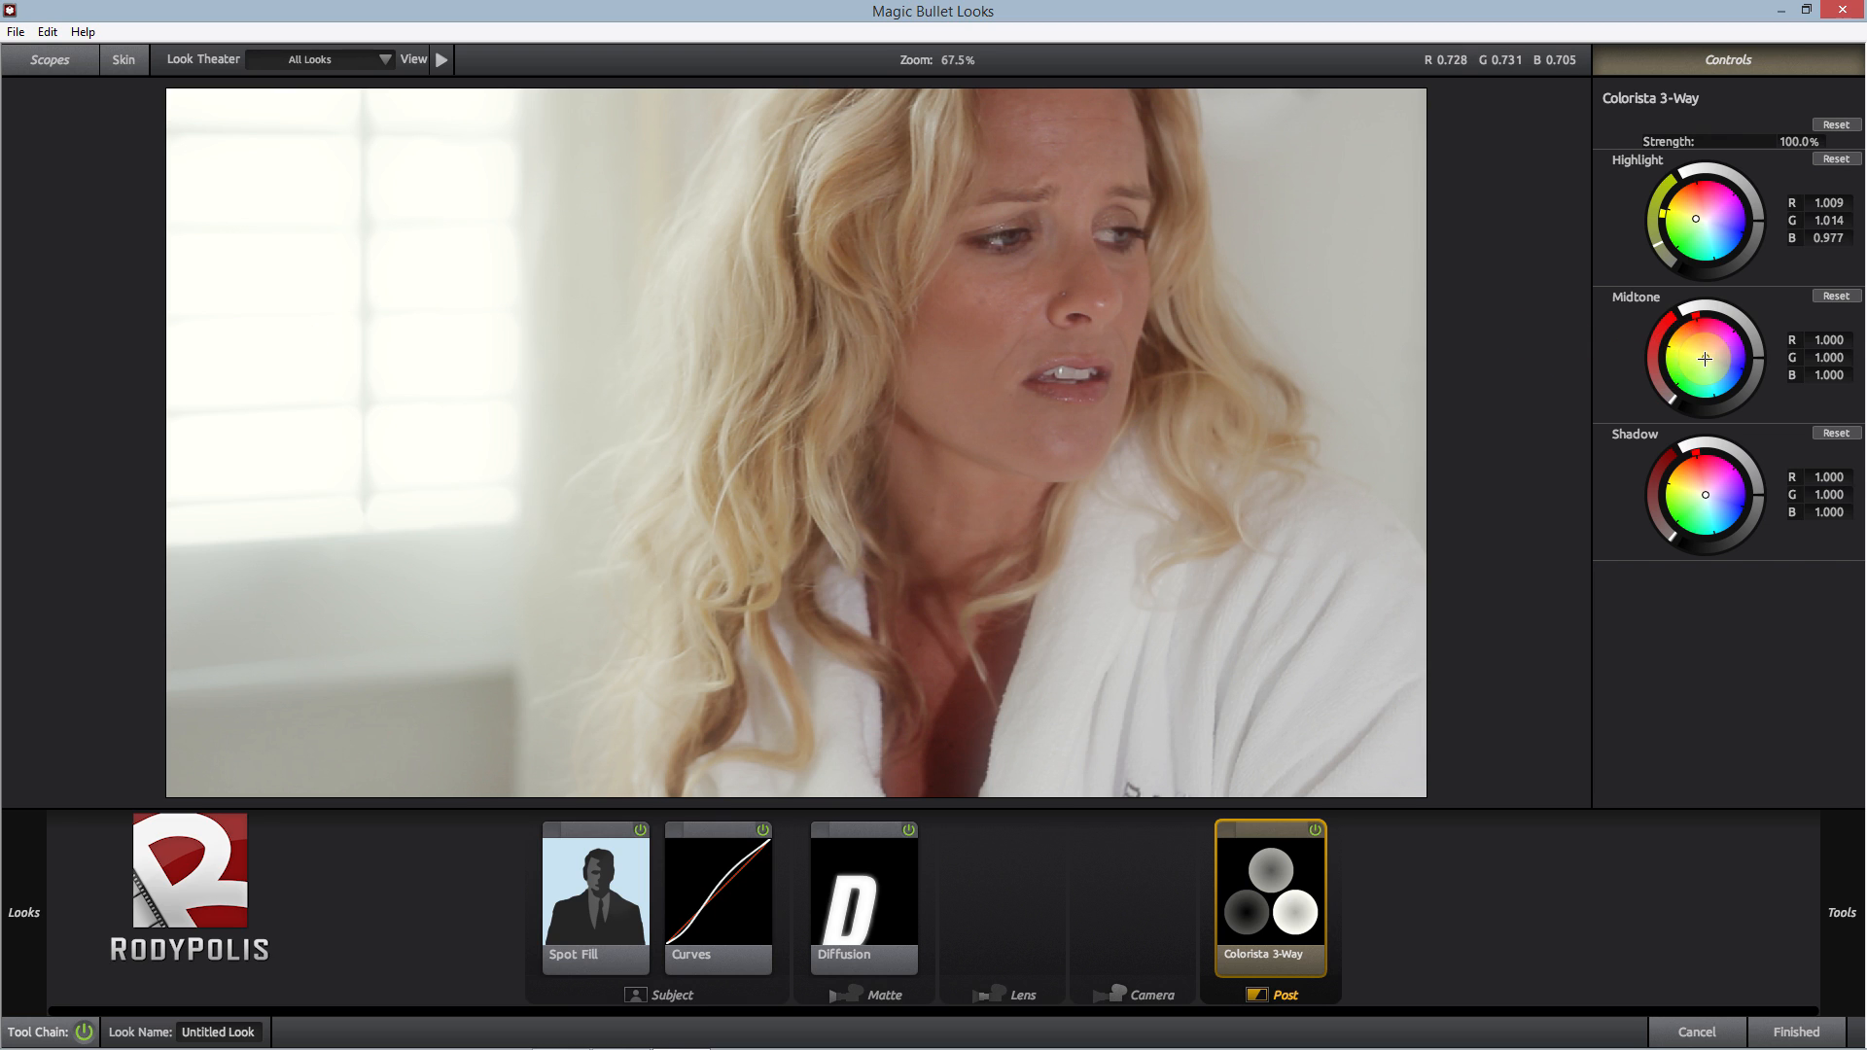
- Warm the midtones to R 1.087, G 1.026, B 0.887 and cool the shadows to R 0.907, G 0.973, B 1.000
drag(1705, 358, 1690, 347)
drag(1705, 492, 1716, 508)
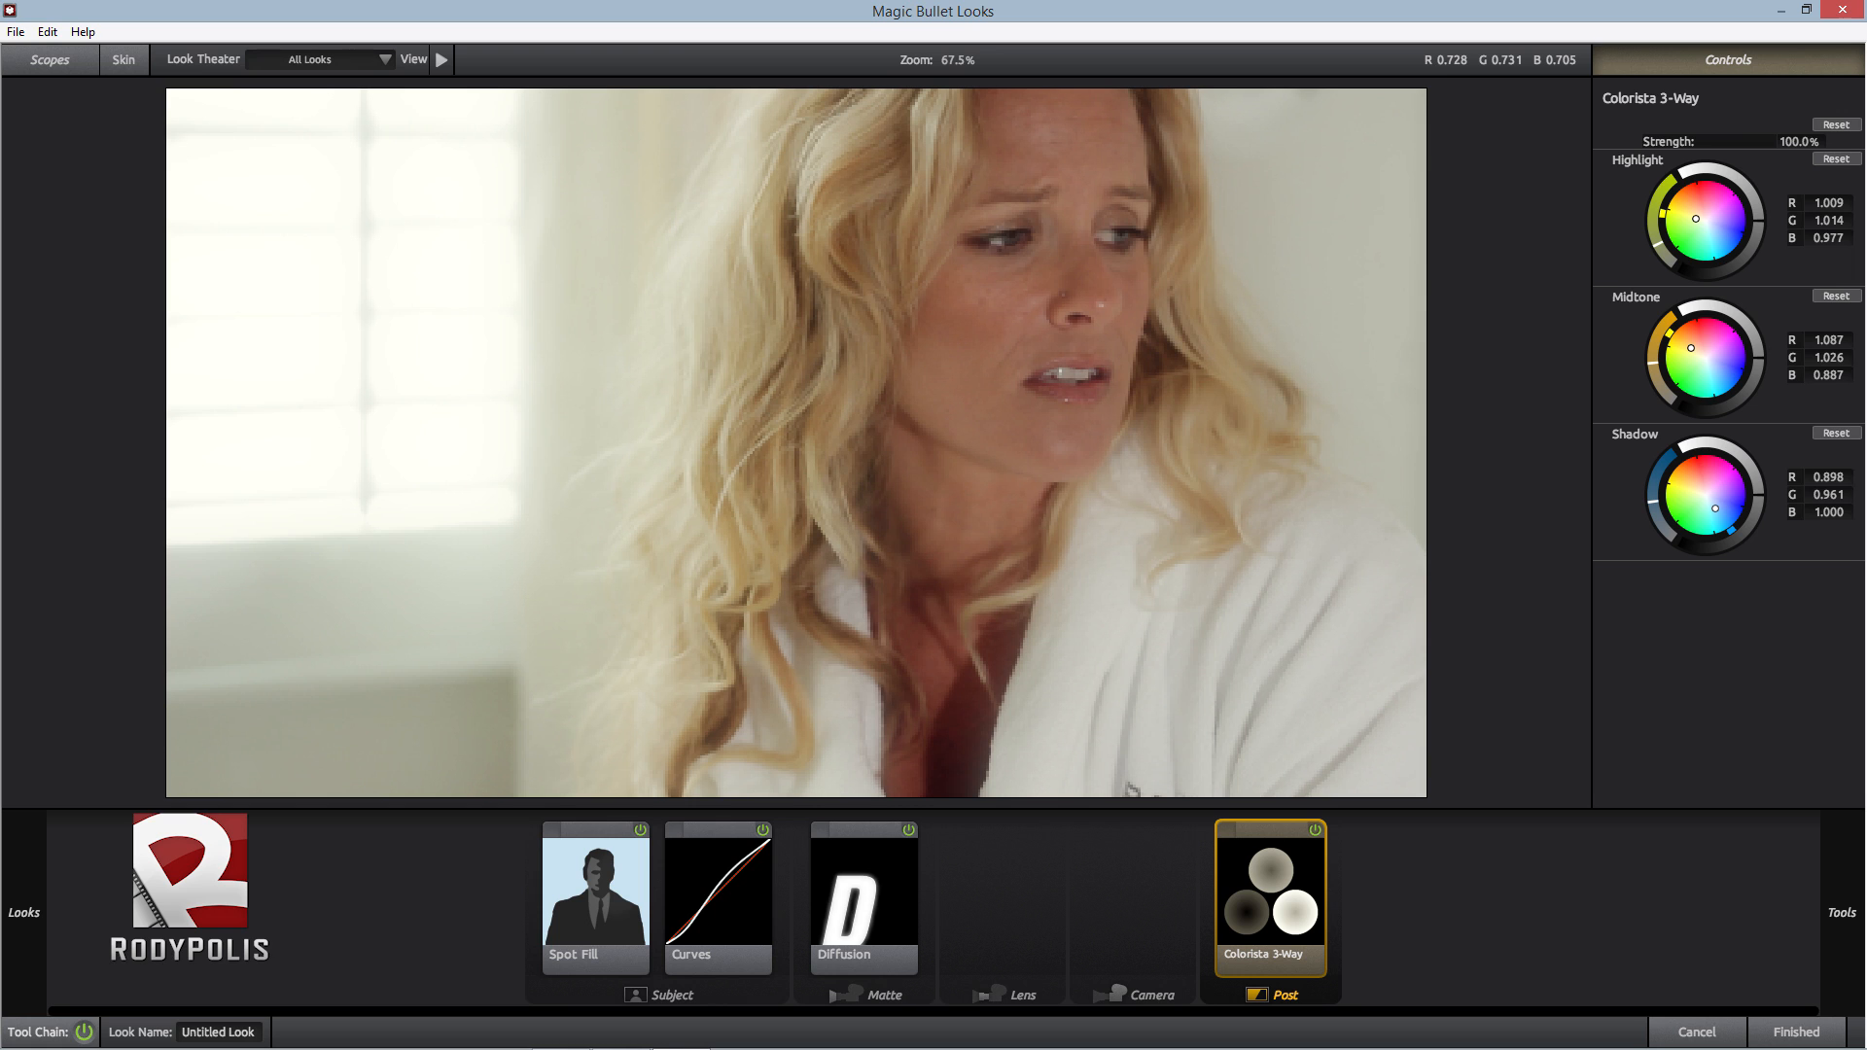
drag(1715, 509, 1714, 509)
drag(1715, 510, 1712, 508)
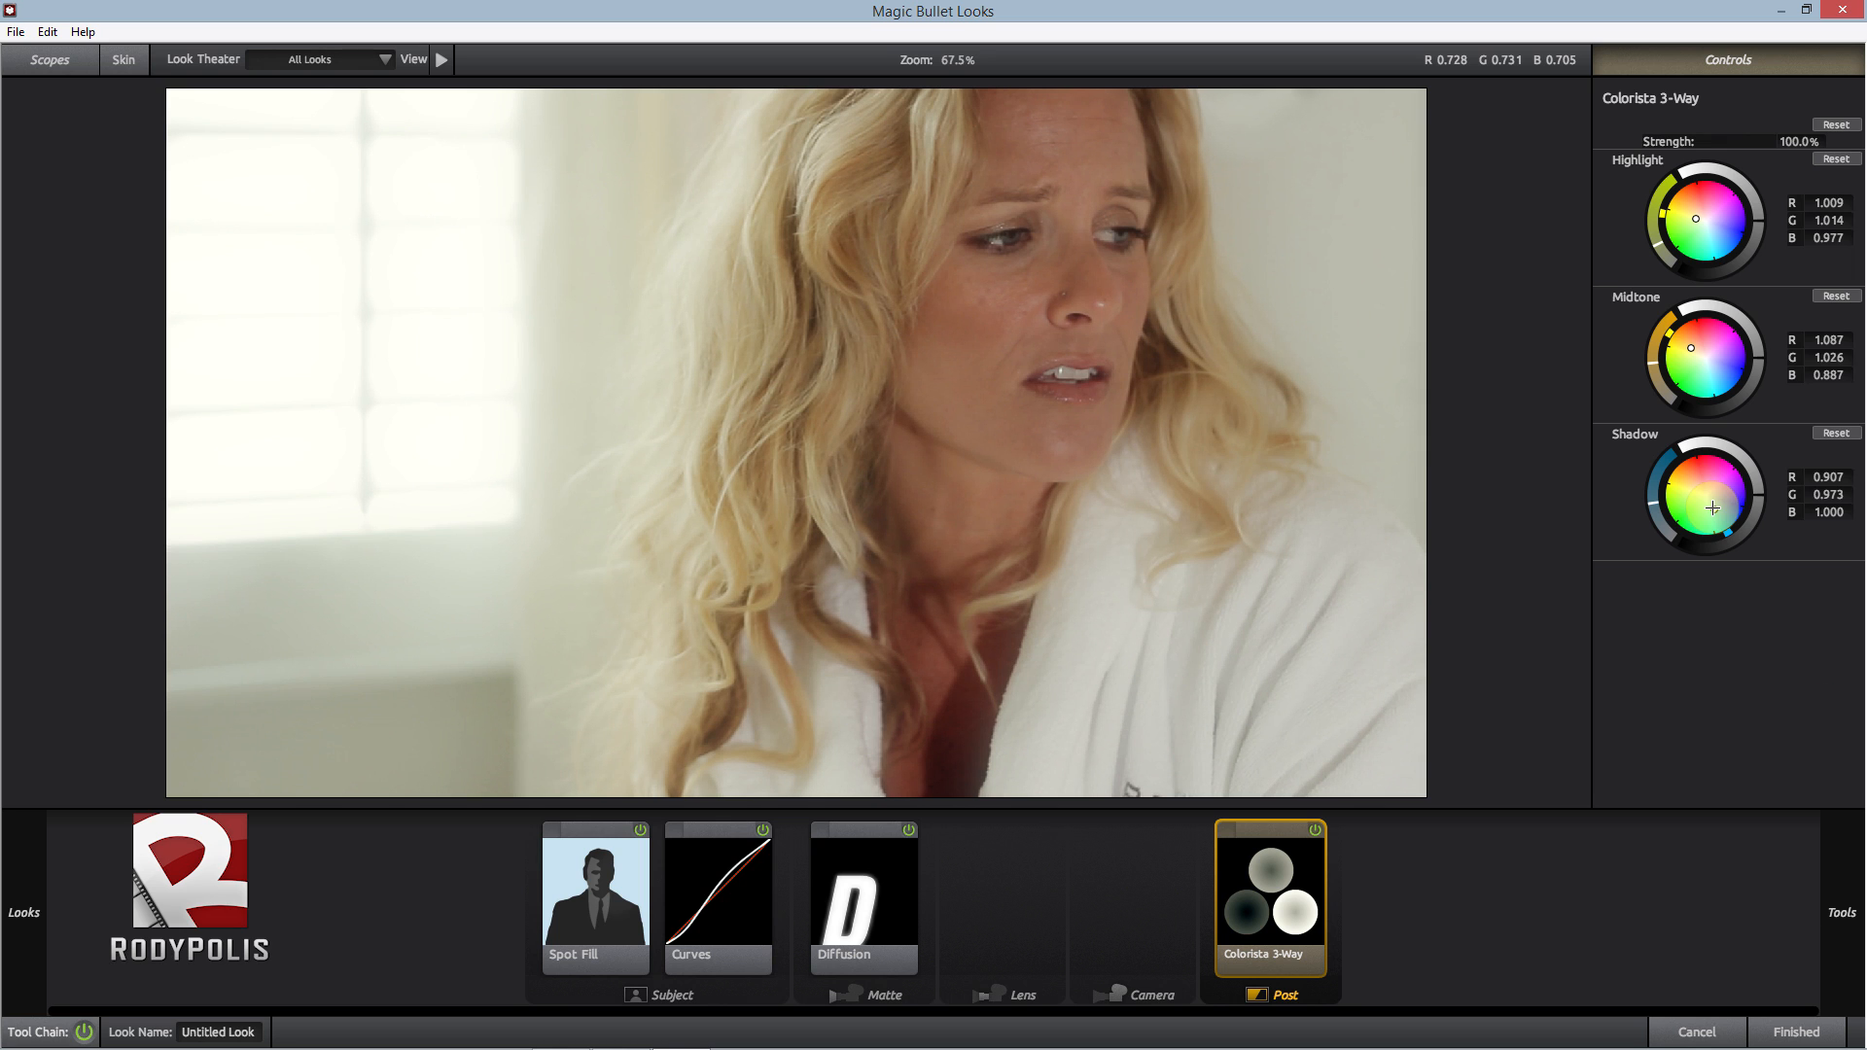
- Compare the image with and without the Colorista 3-Way tints, leaving the tool enabled
click(1306, 852)
click(1313, 831)
click(1313, 833)
click(1313, 832)
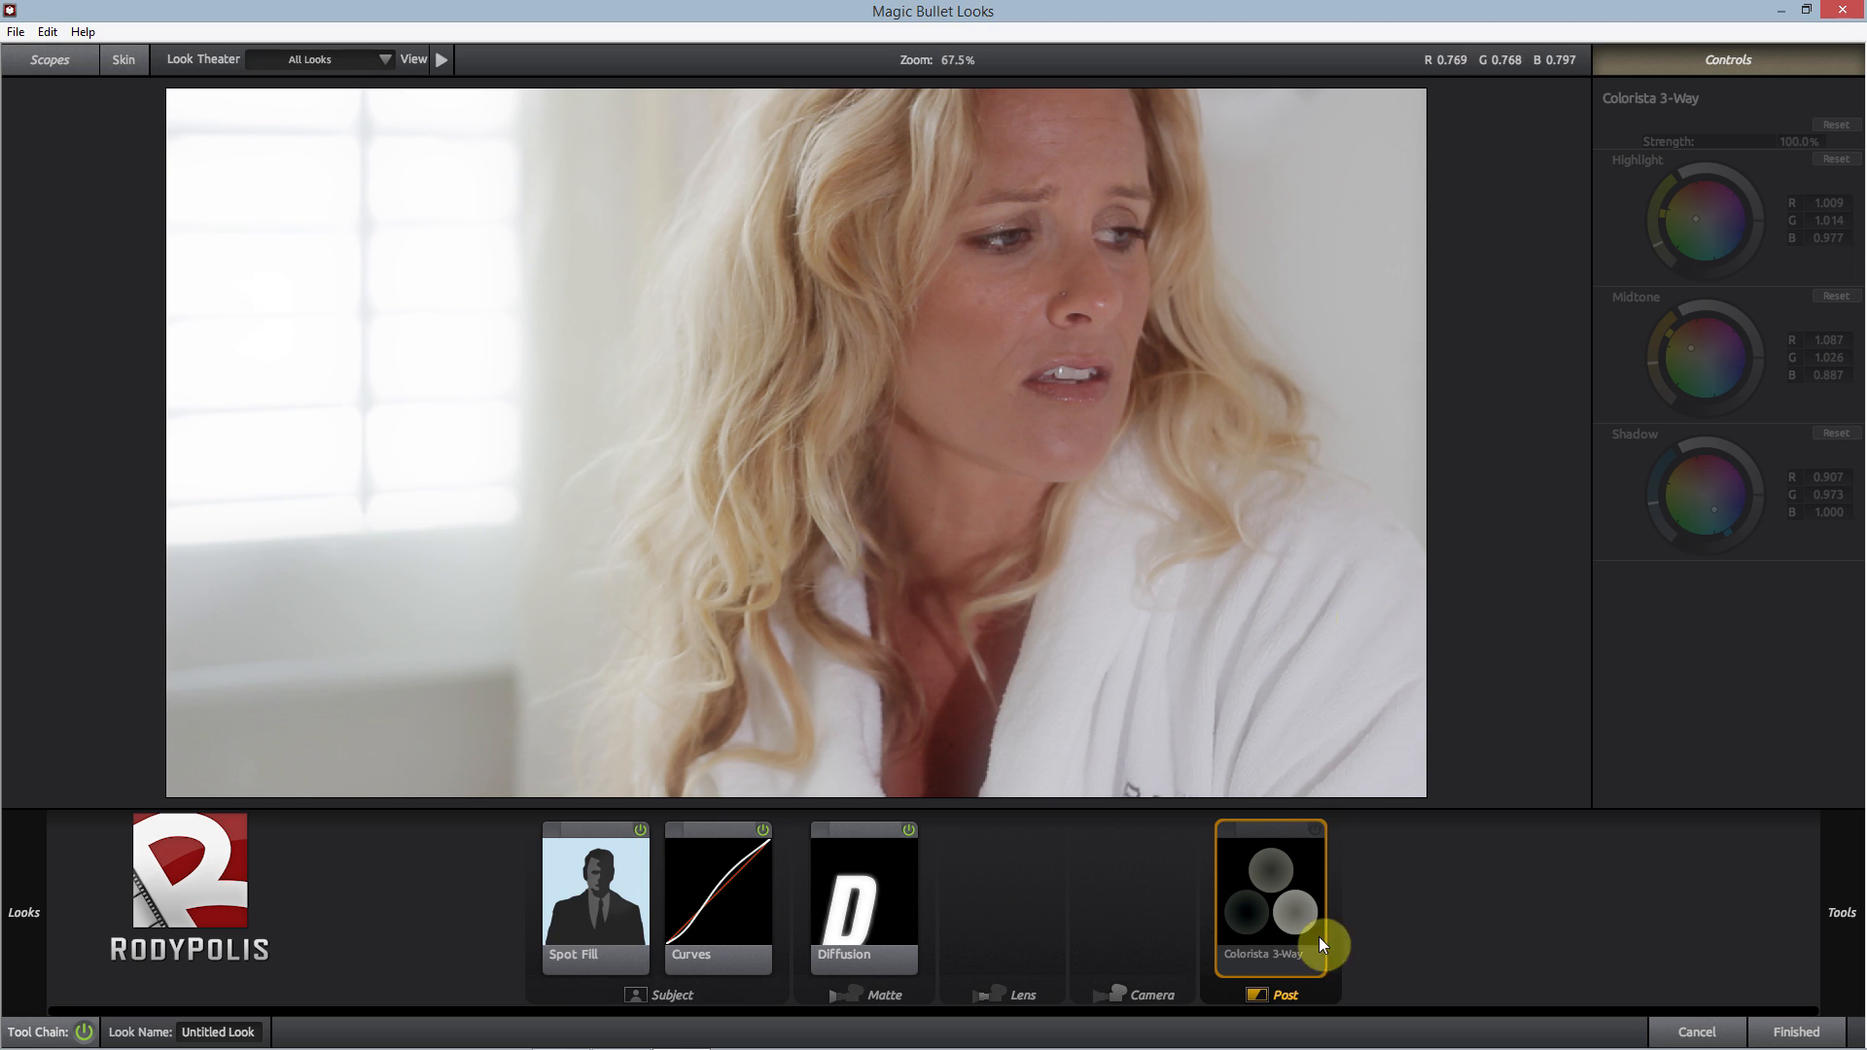
click(1315, 833)
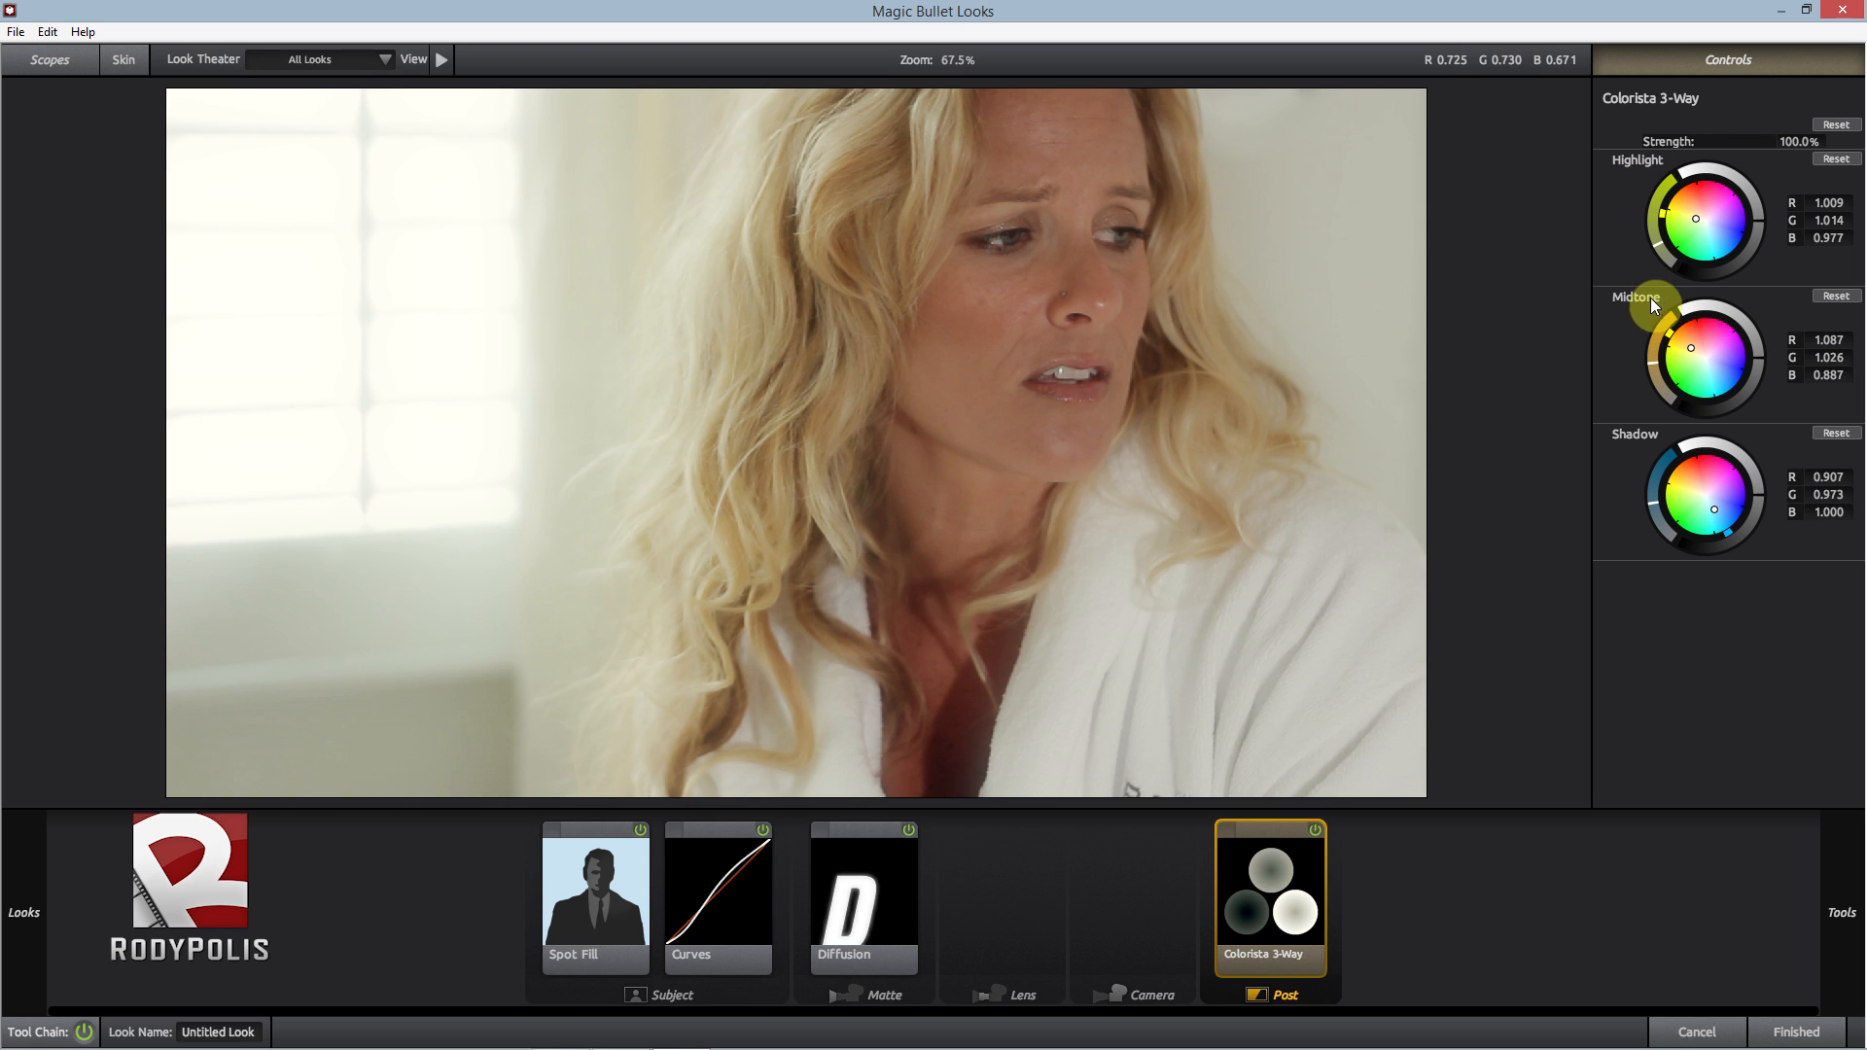
- Brighten the midtones to 1.655, 1.563, 1.351, darken the shadows to 0.868, 0.931, 0.957, and compare with Colorista 3-Way off
drag(1758, 358, 1743, 319)
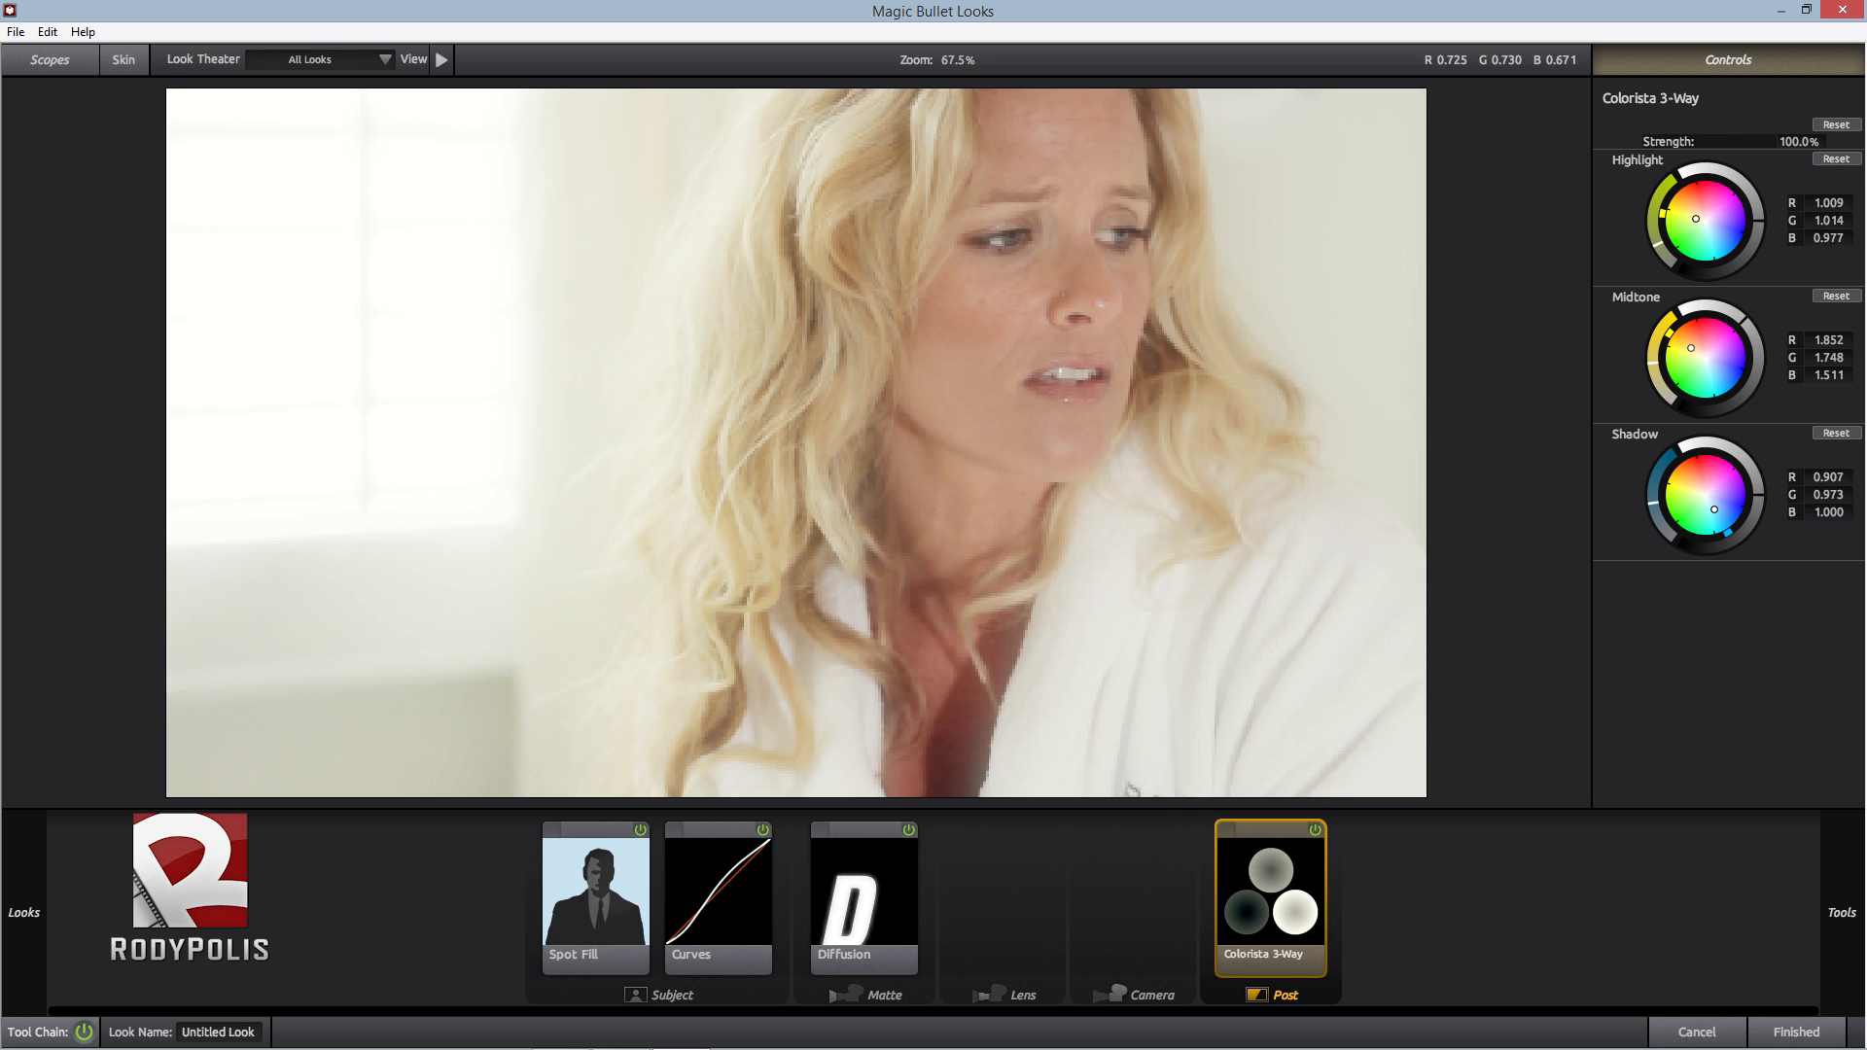
drag(1743, 319, 1749, 329)
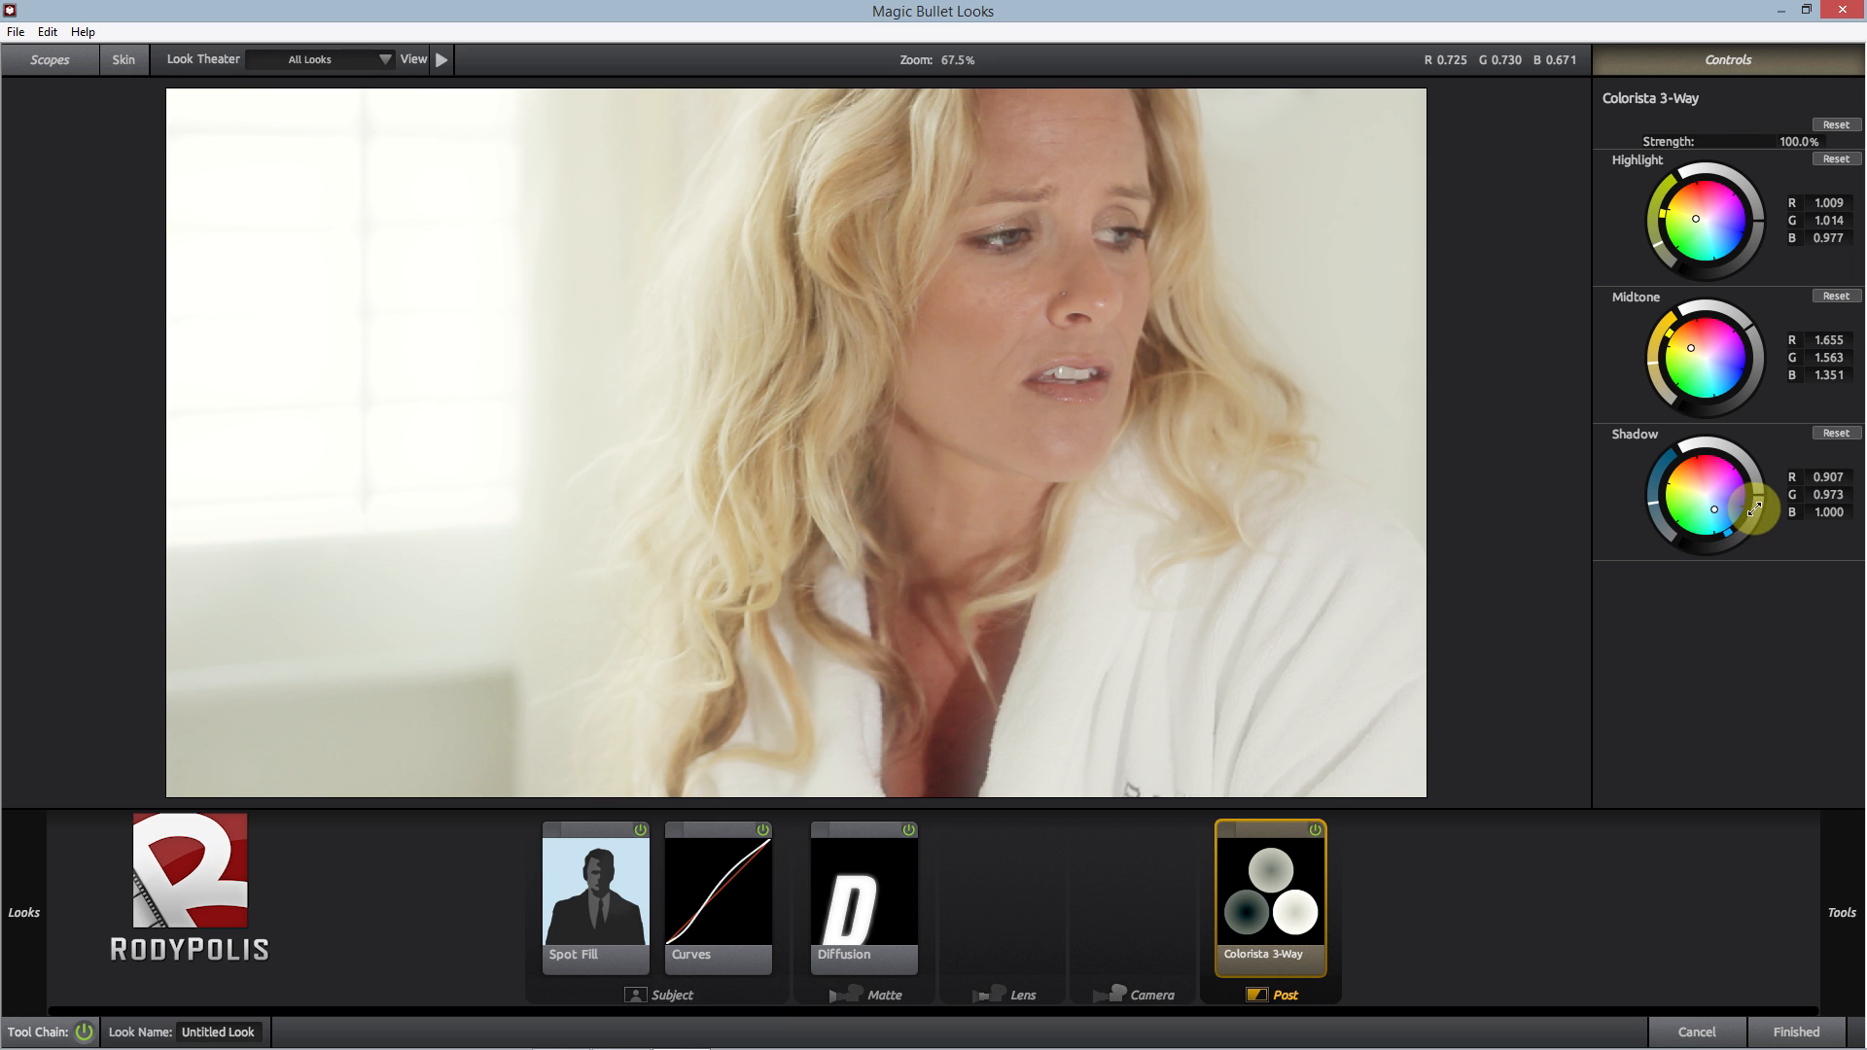
drag(1759, 495, 1758, 500)
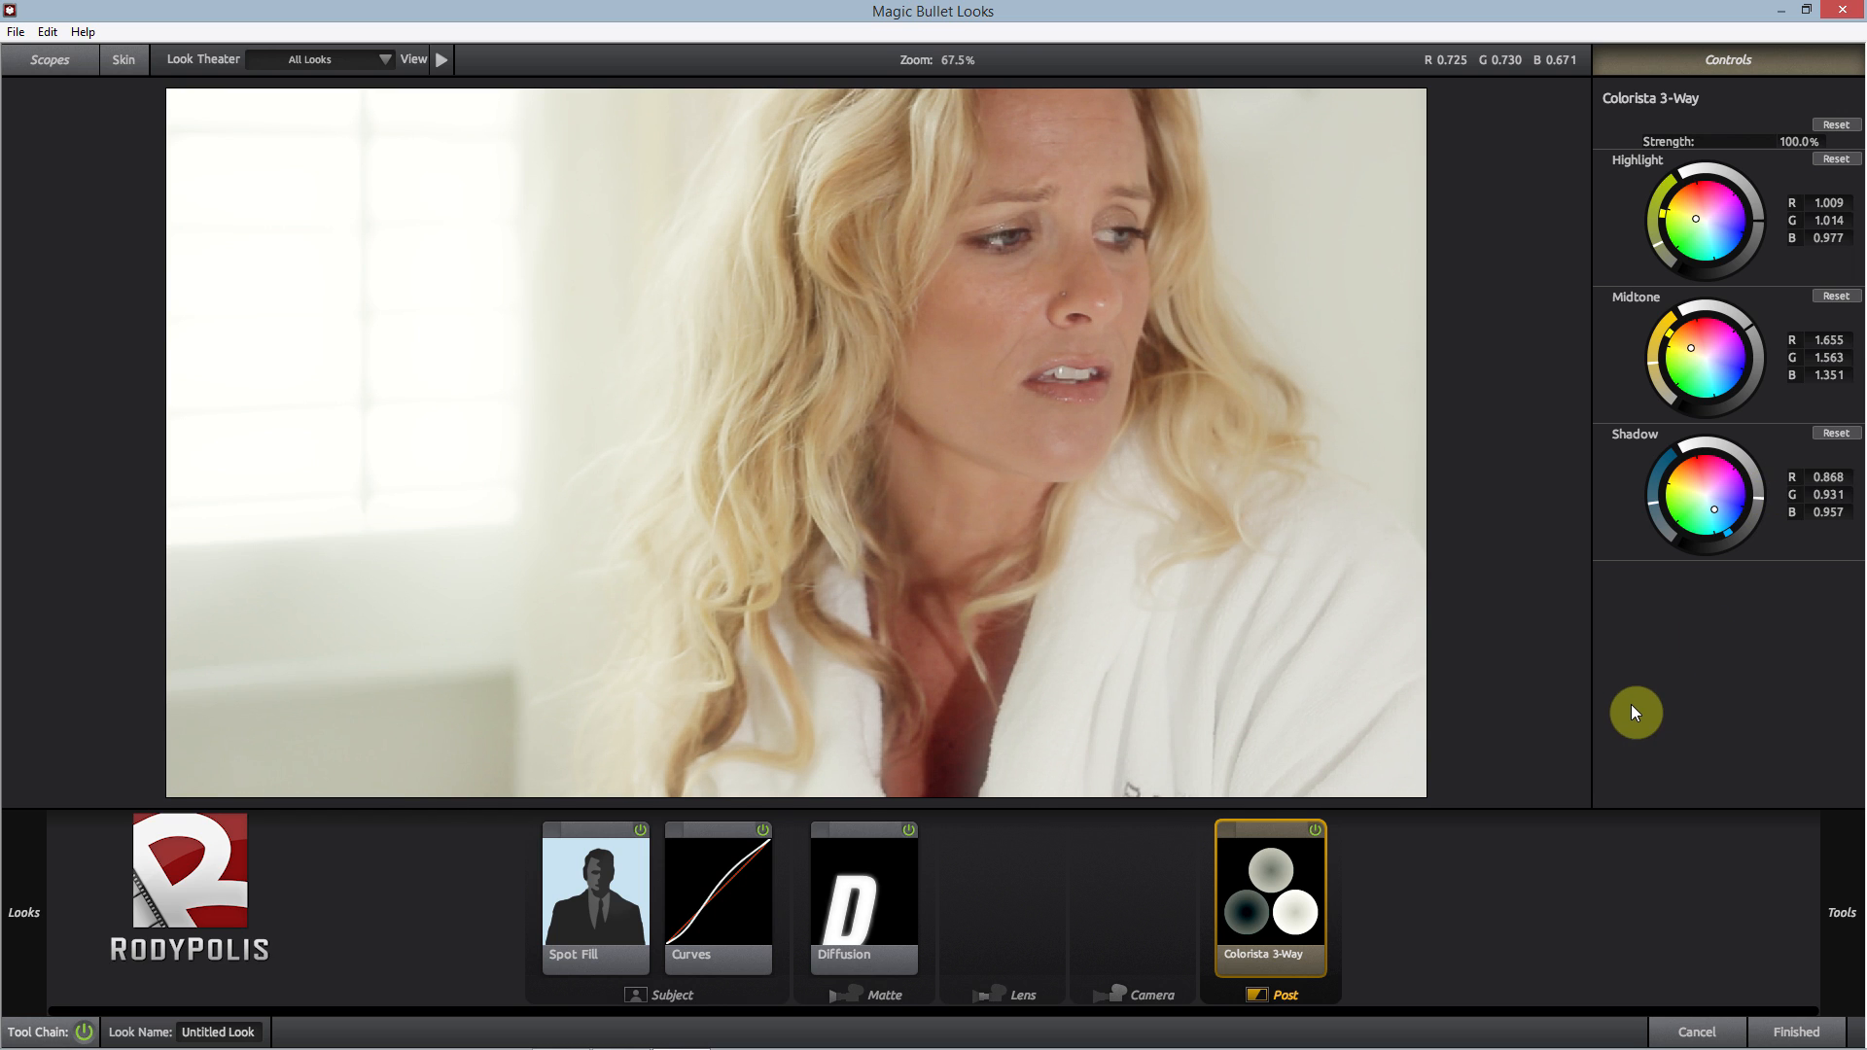
click(1315, 832)
click(1315, 833)
- Add a Cosmo skin tool after Colorista 3-Way in the Post stage
mouse_move(1859, 724)
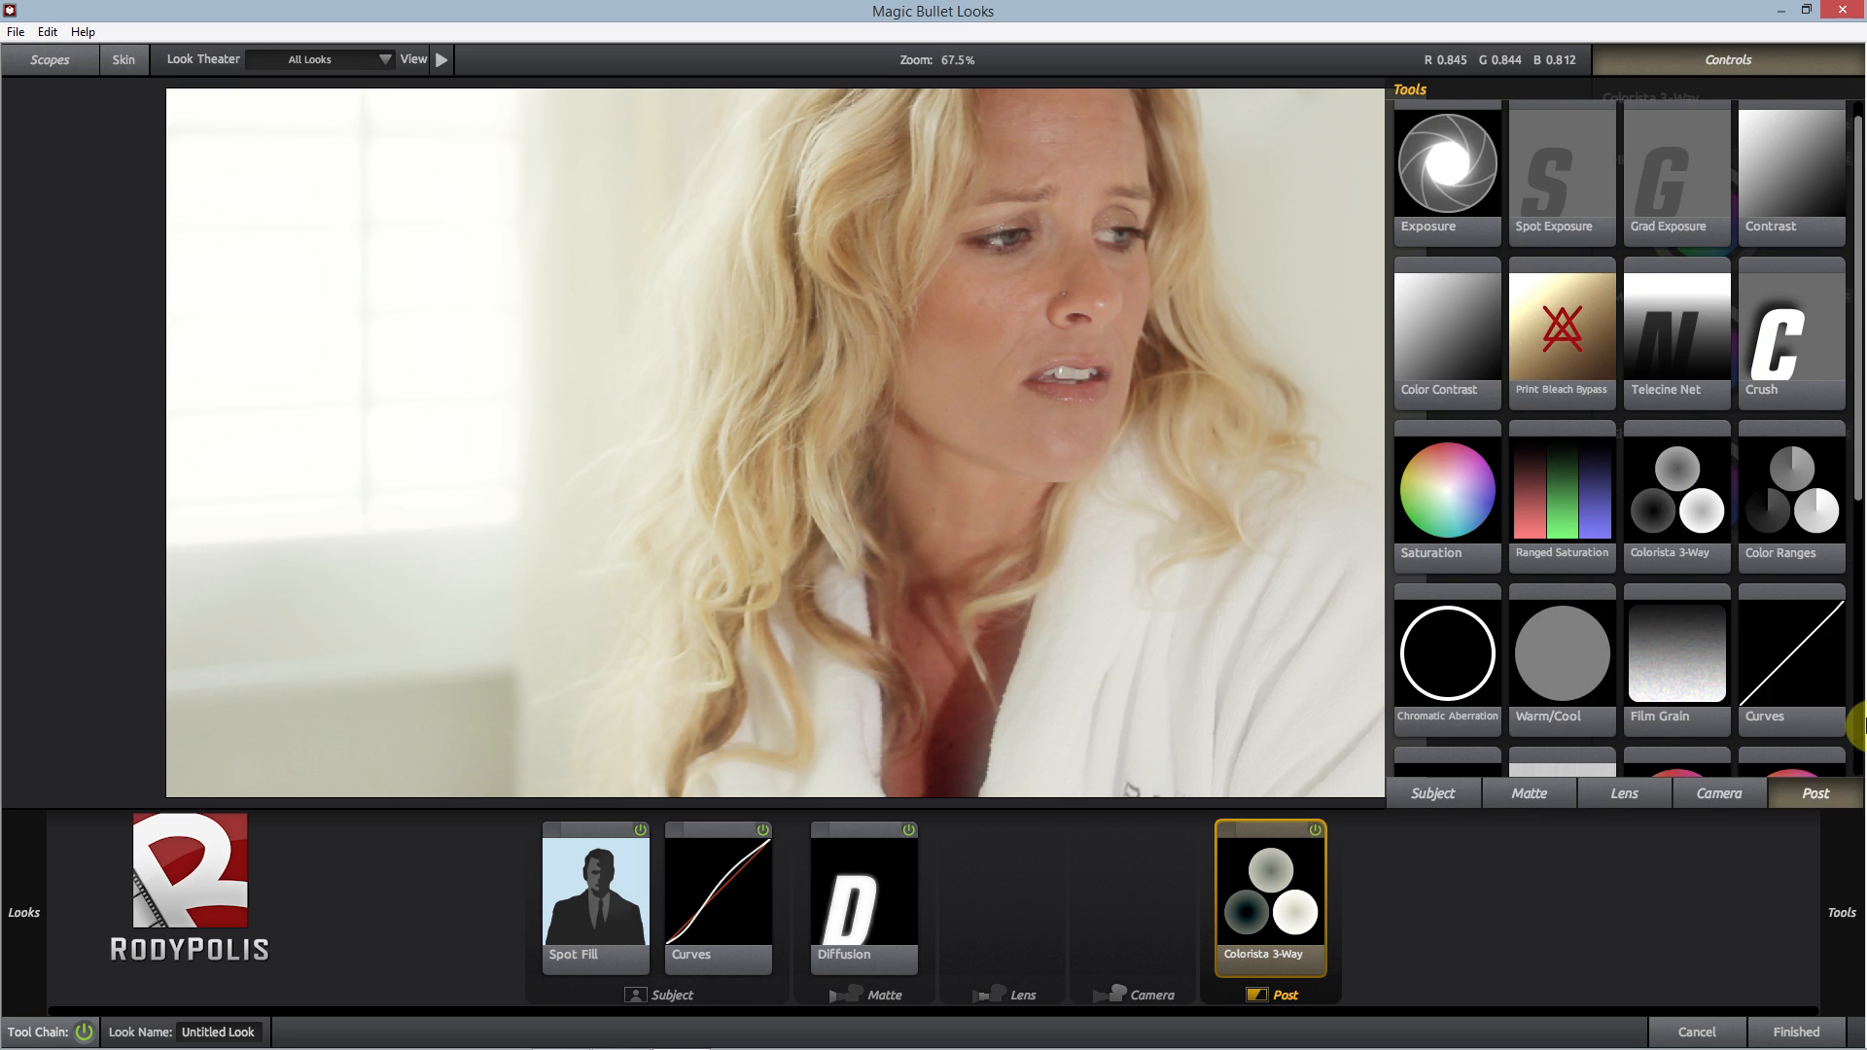
scroll(1743, 658, down, 3)
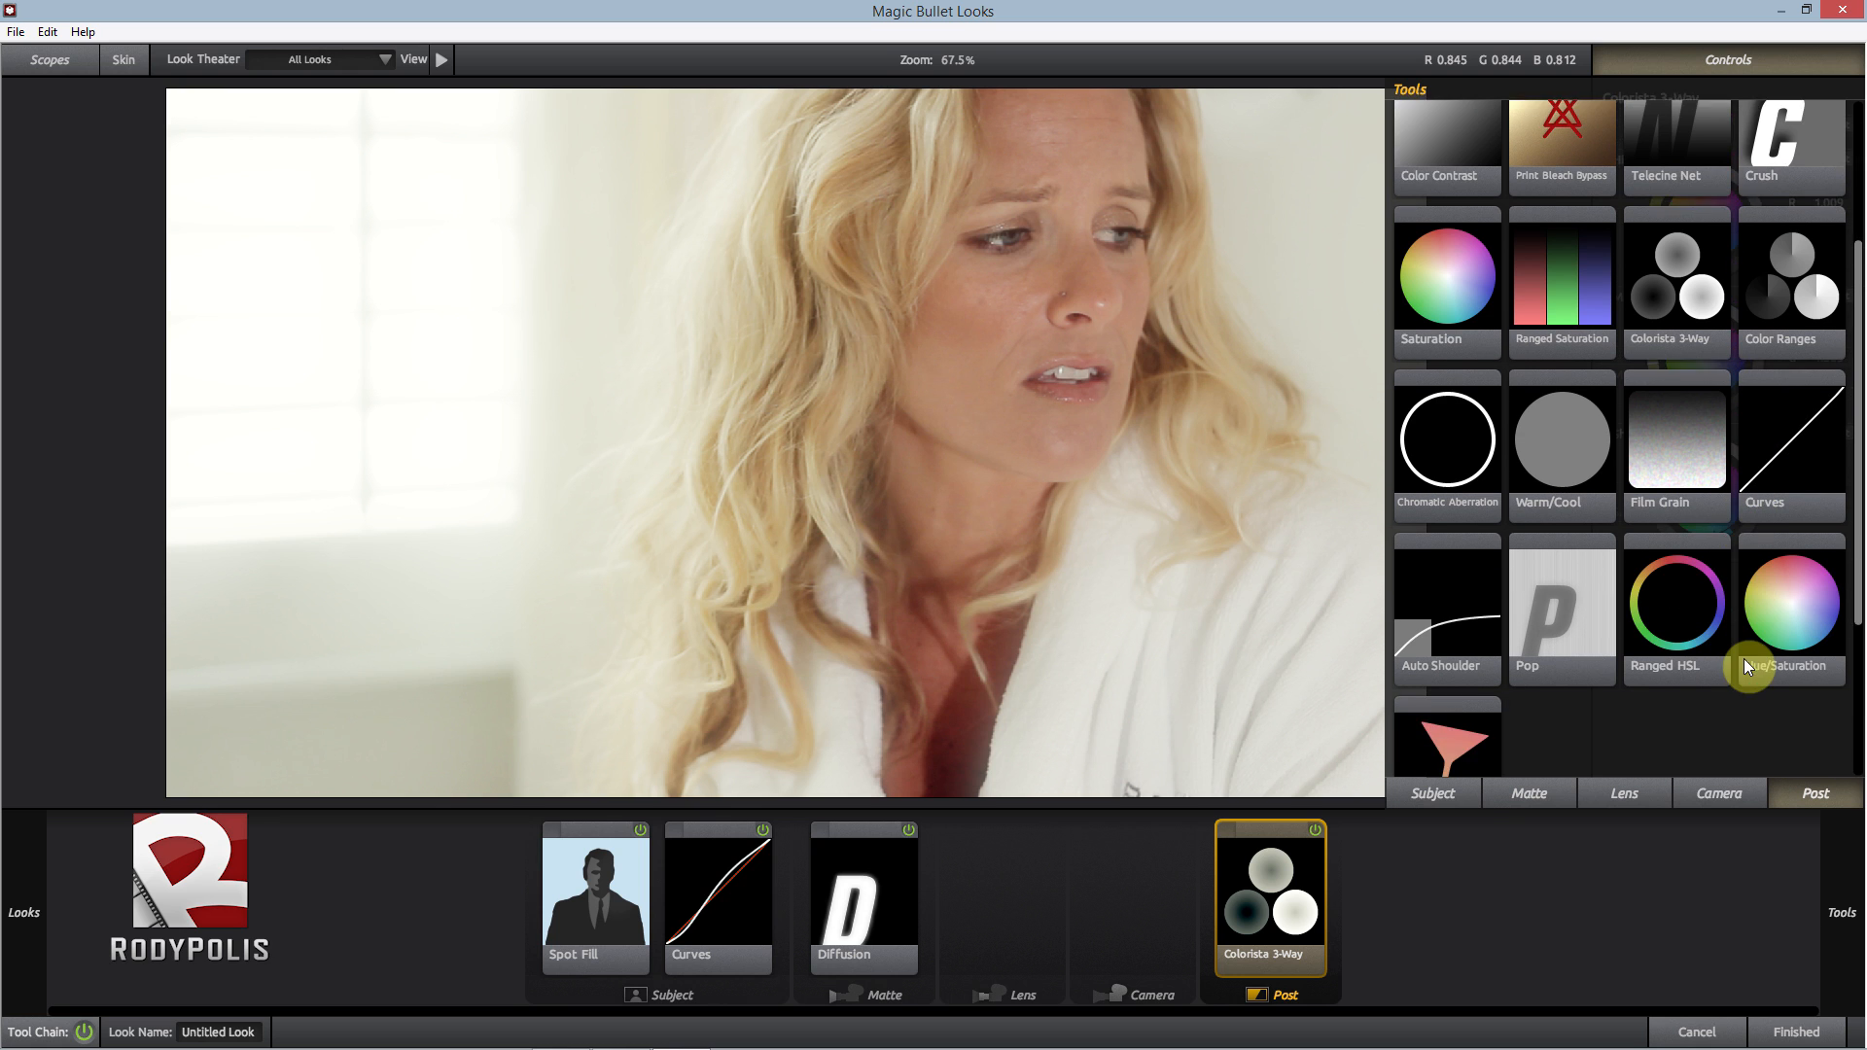
scroll(1743, 657, down, 1)
drag(1462, 667, 1362, 873)
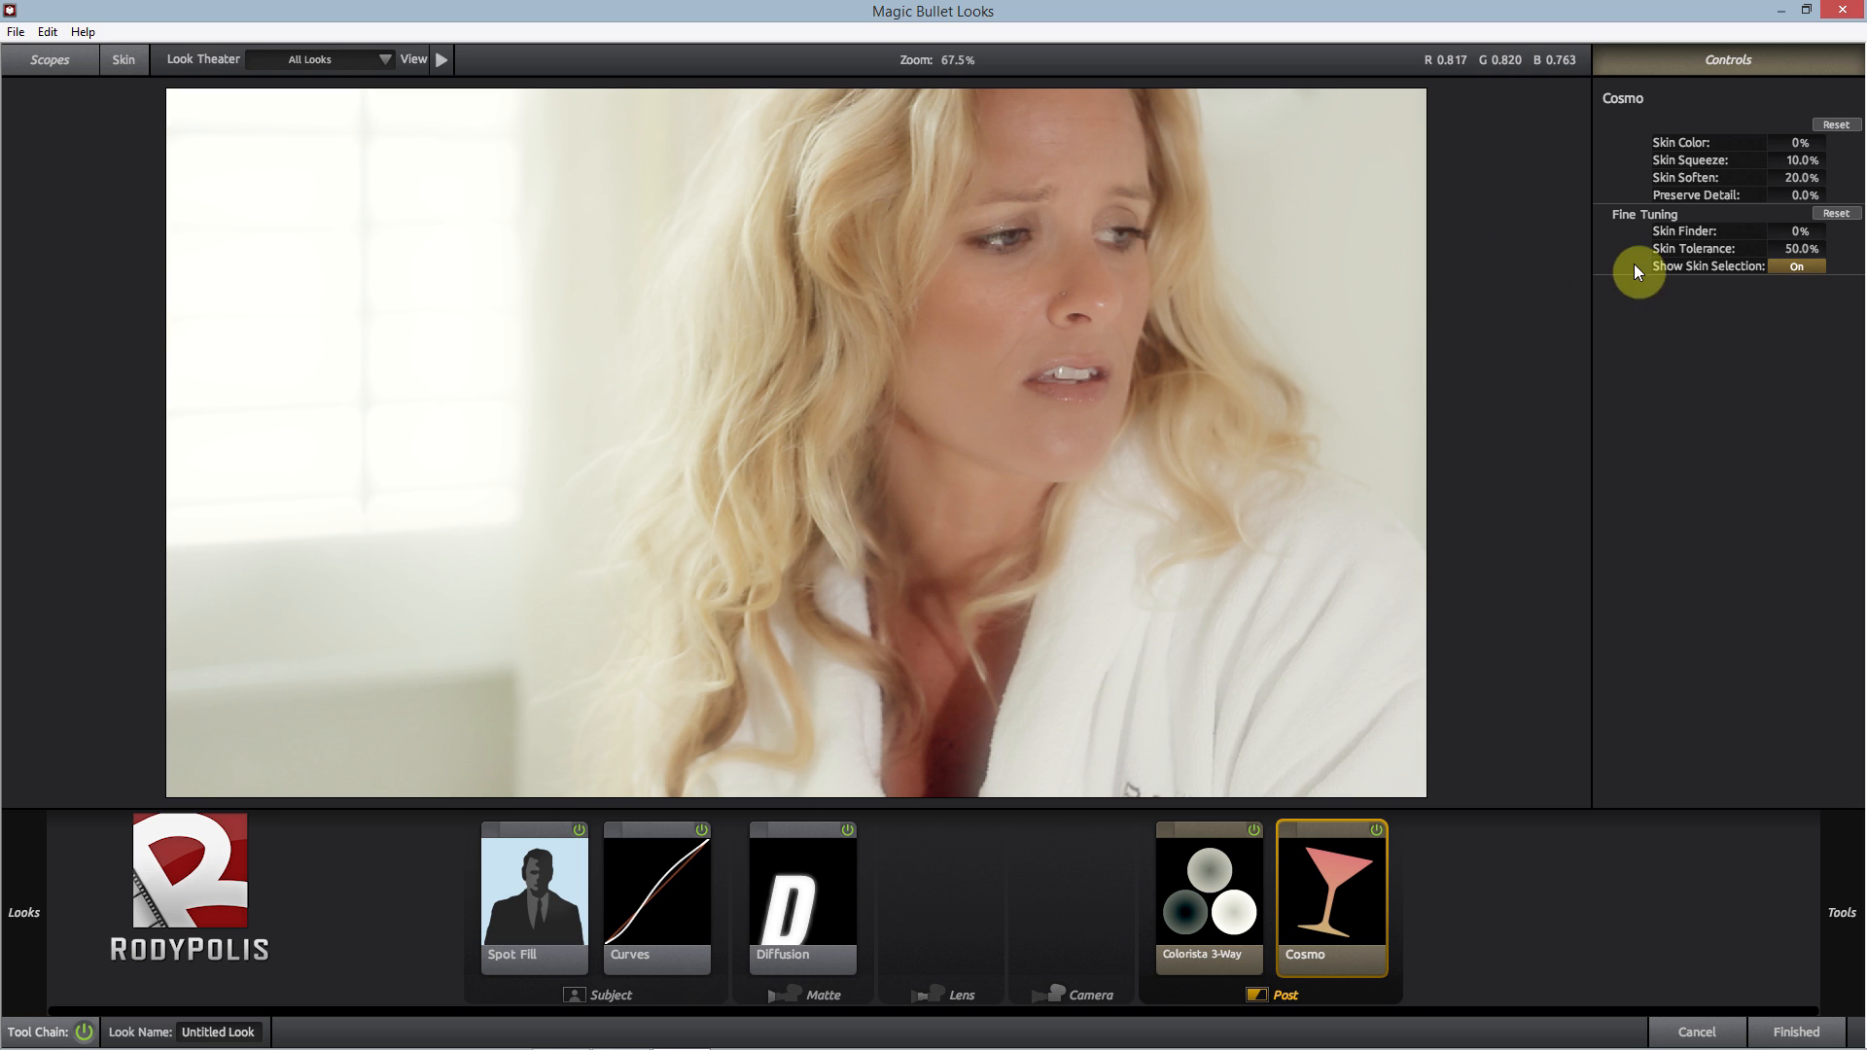
- Preview the skin selection through Cosmo's Skin Tolerance, leaving it at 50%, and set Skin Soften to 7%
mouse_move(1797, 250)
mouse_down()
mouse_move(1848, 250)
mouse_move(1802, 250)
mouse_up()
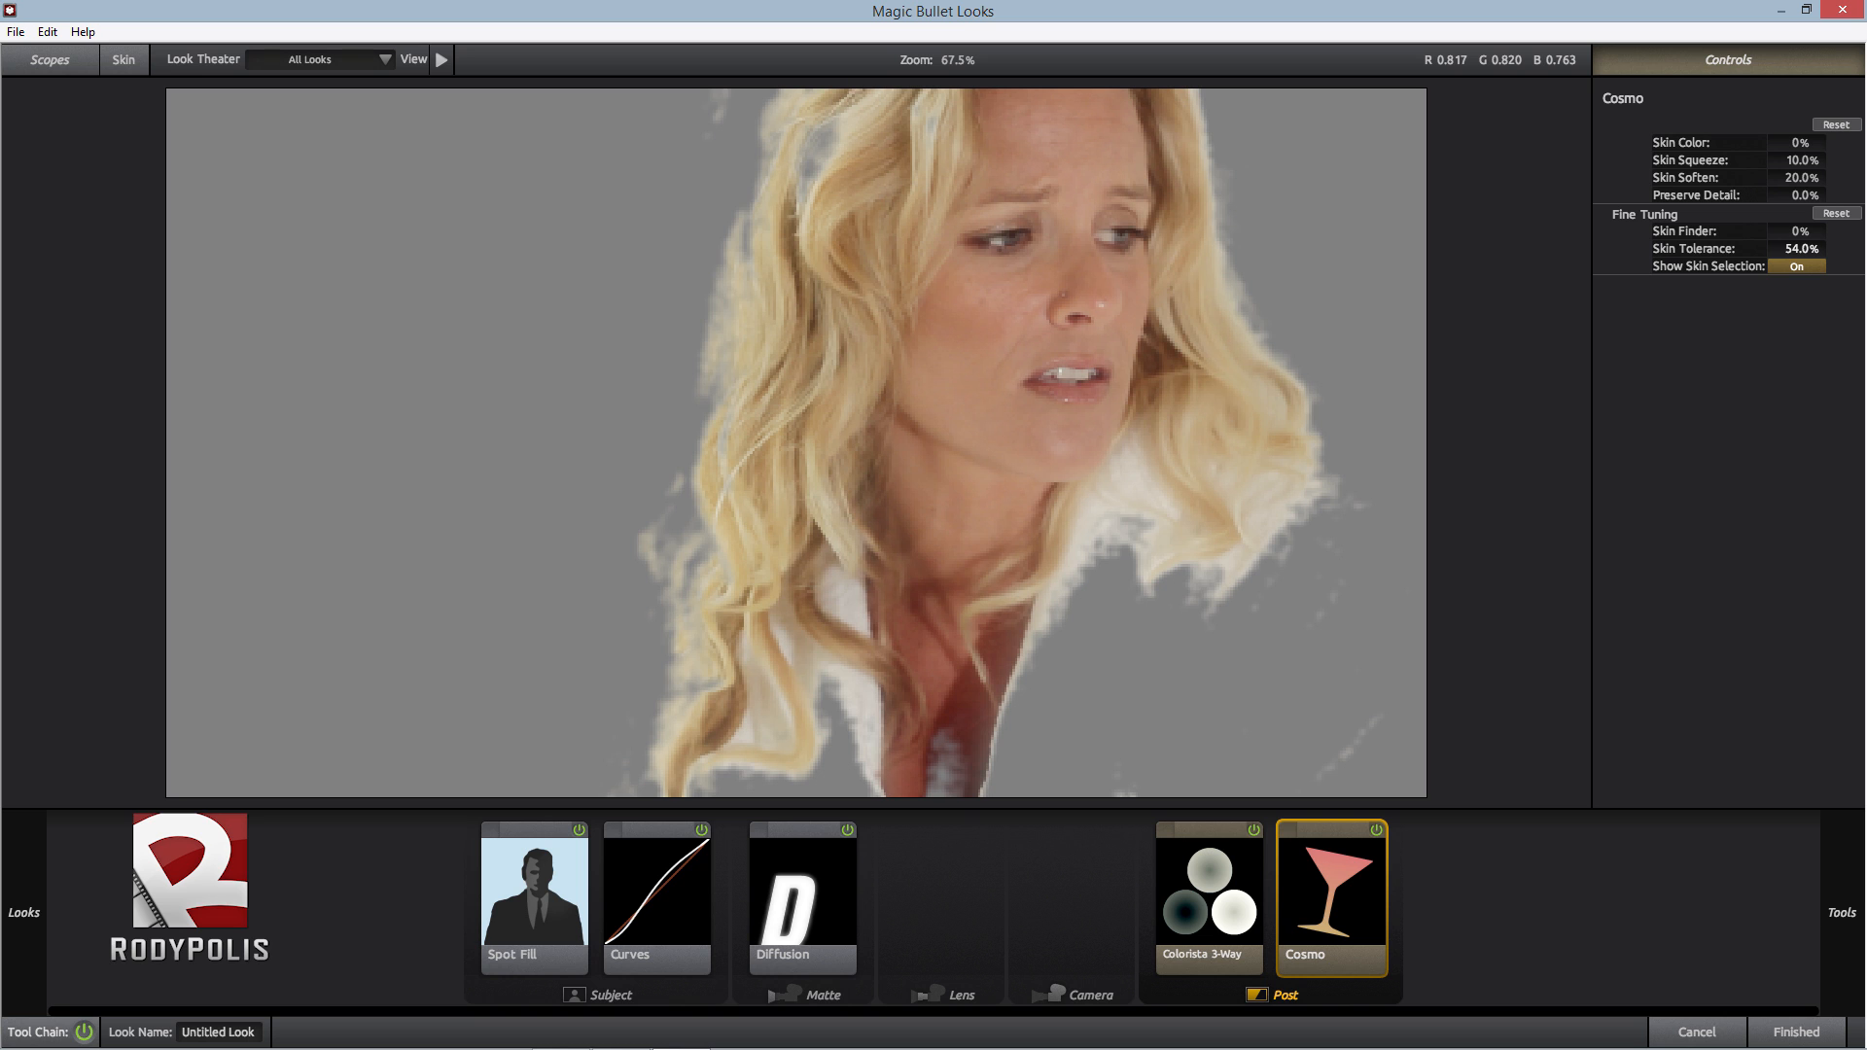
drag(1802, 250, 1799, 250)
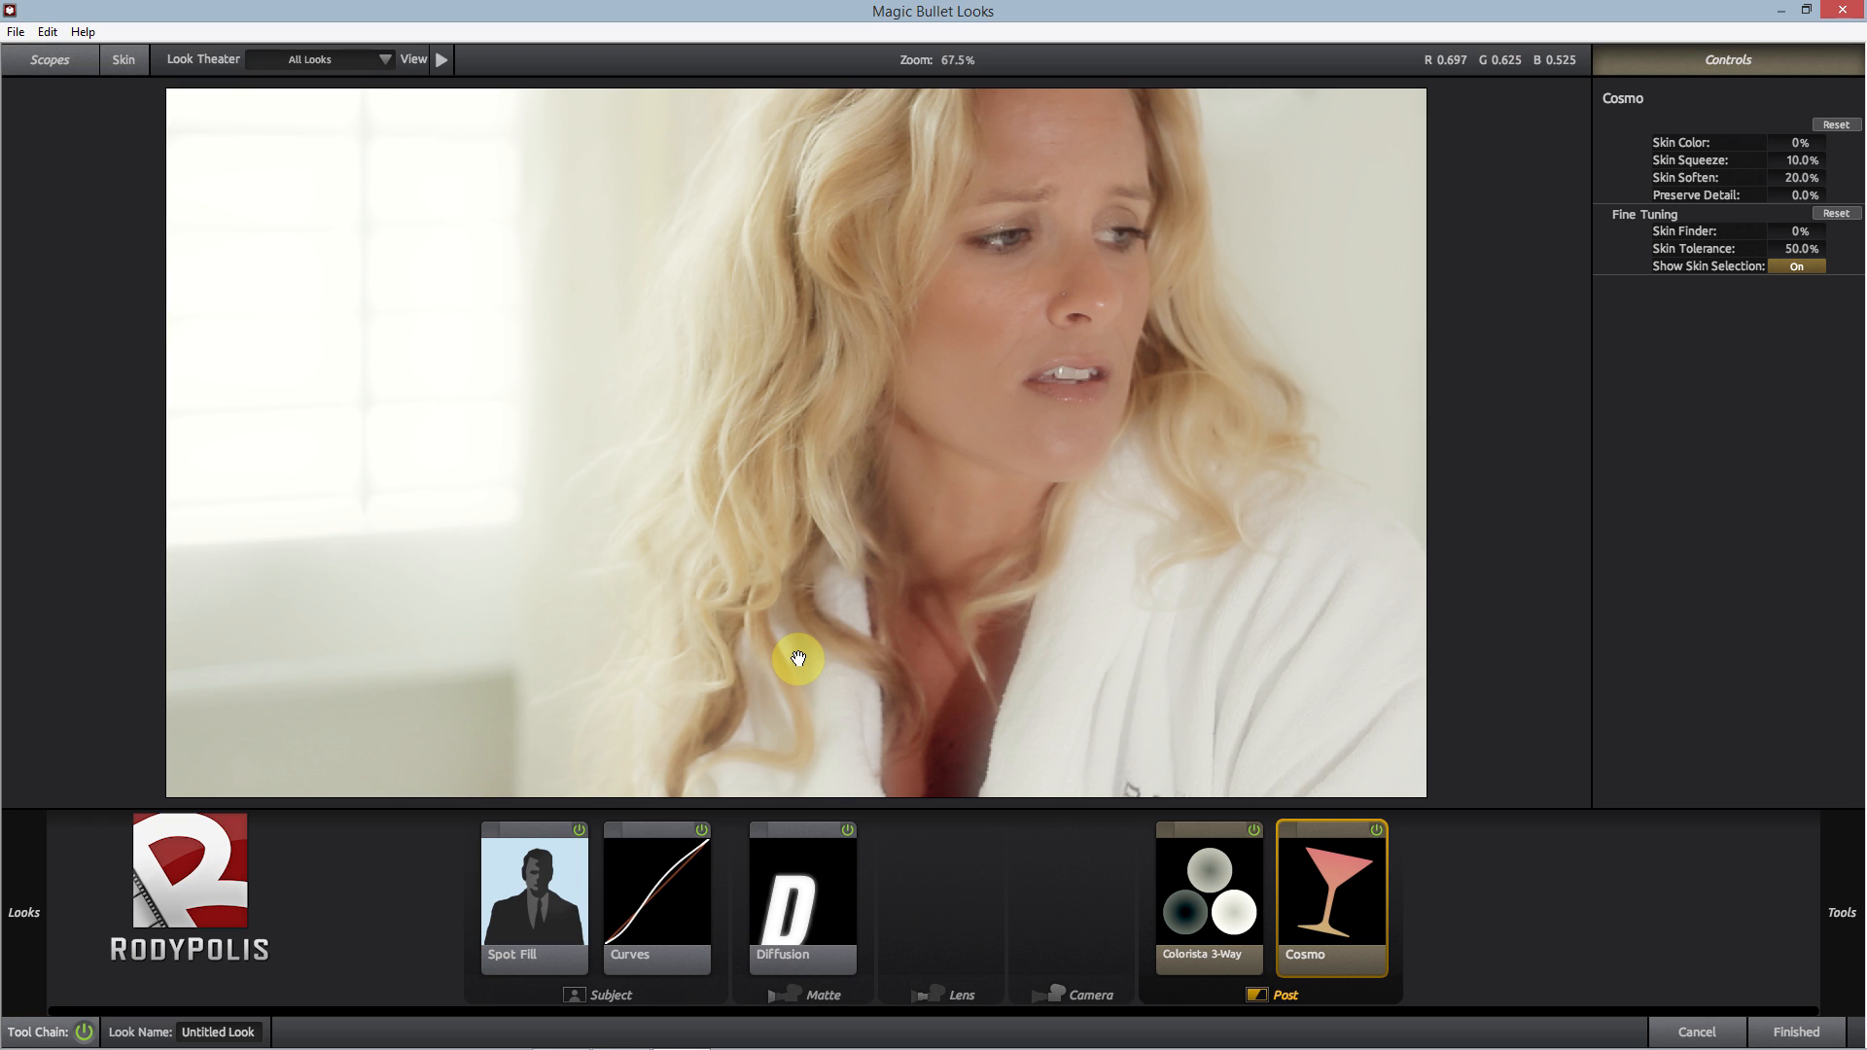
drag(1770, 179, 1721, 177)
drag(1795, 177, 1795, 177)
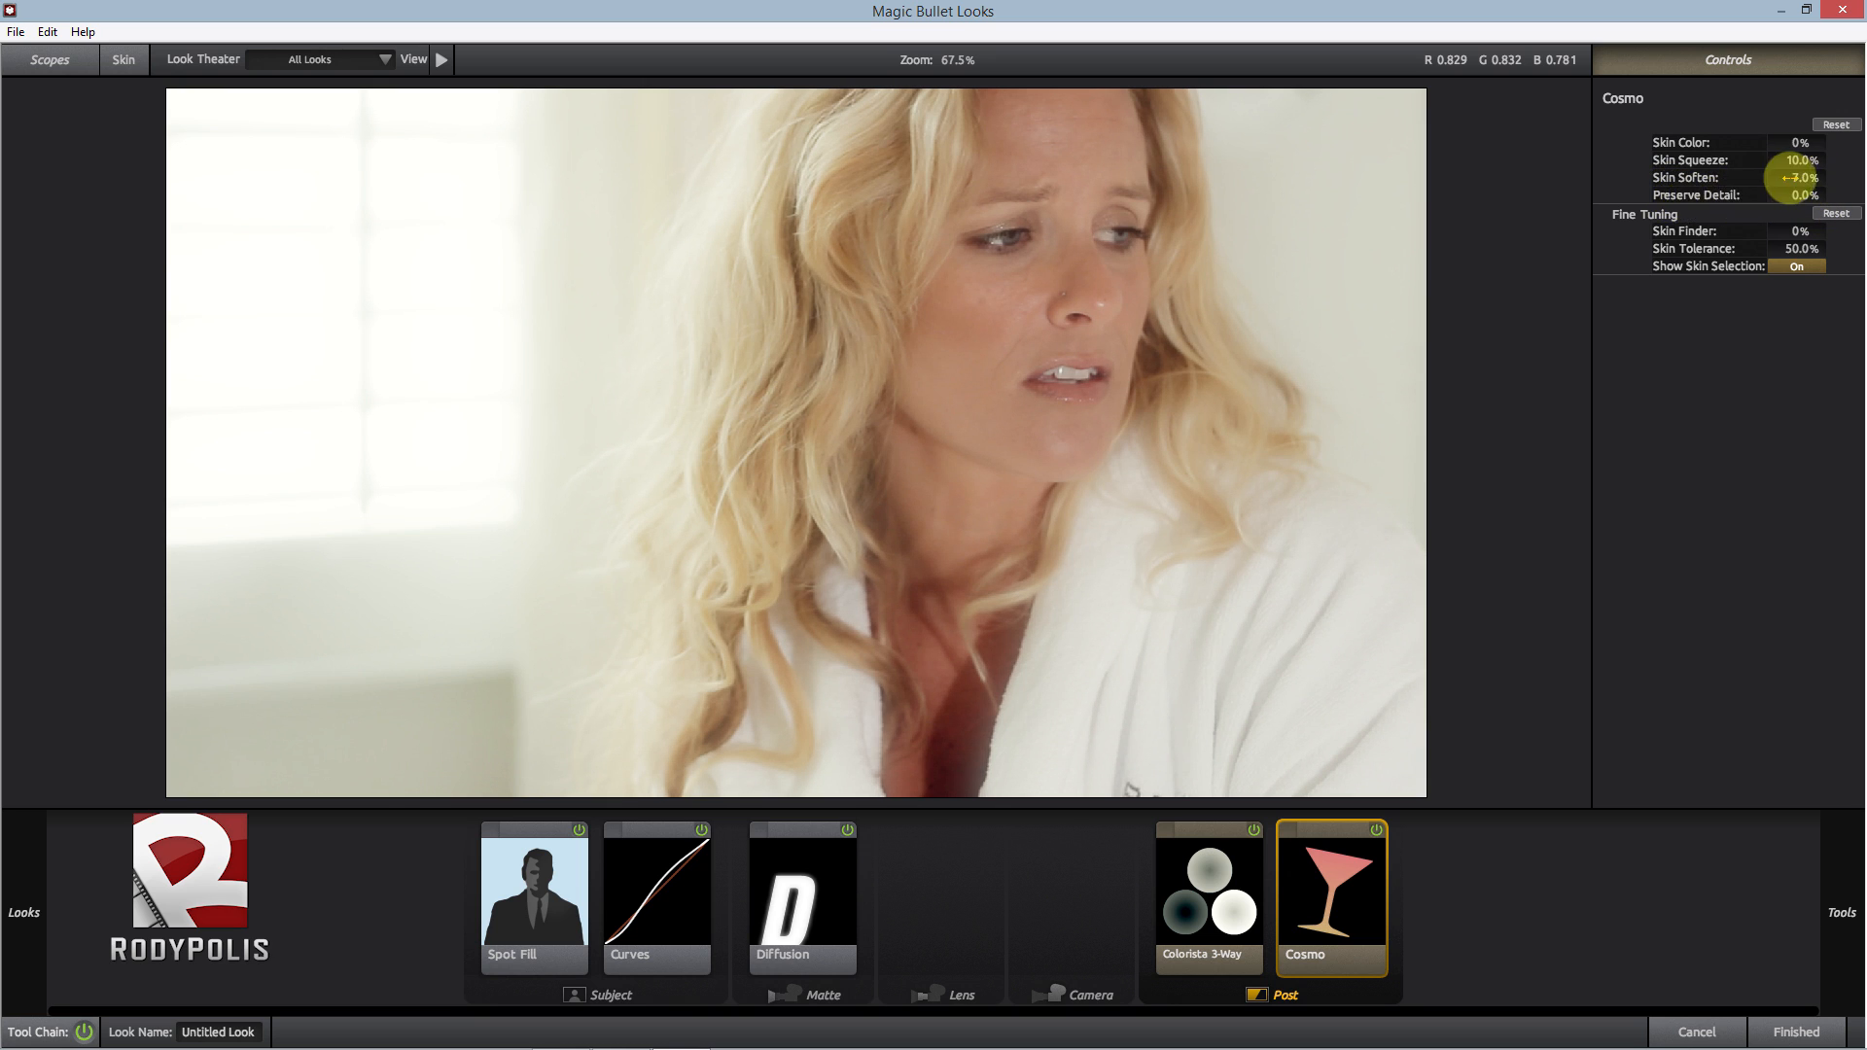
drag(1805, 178, 1804, 178)
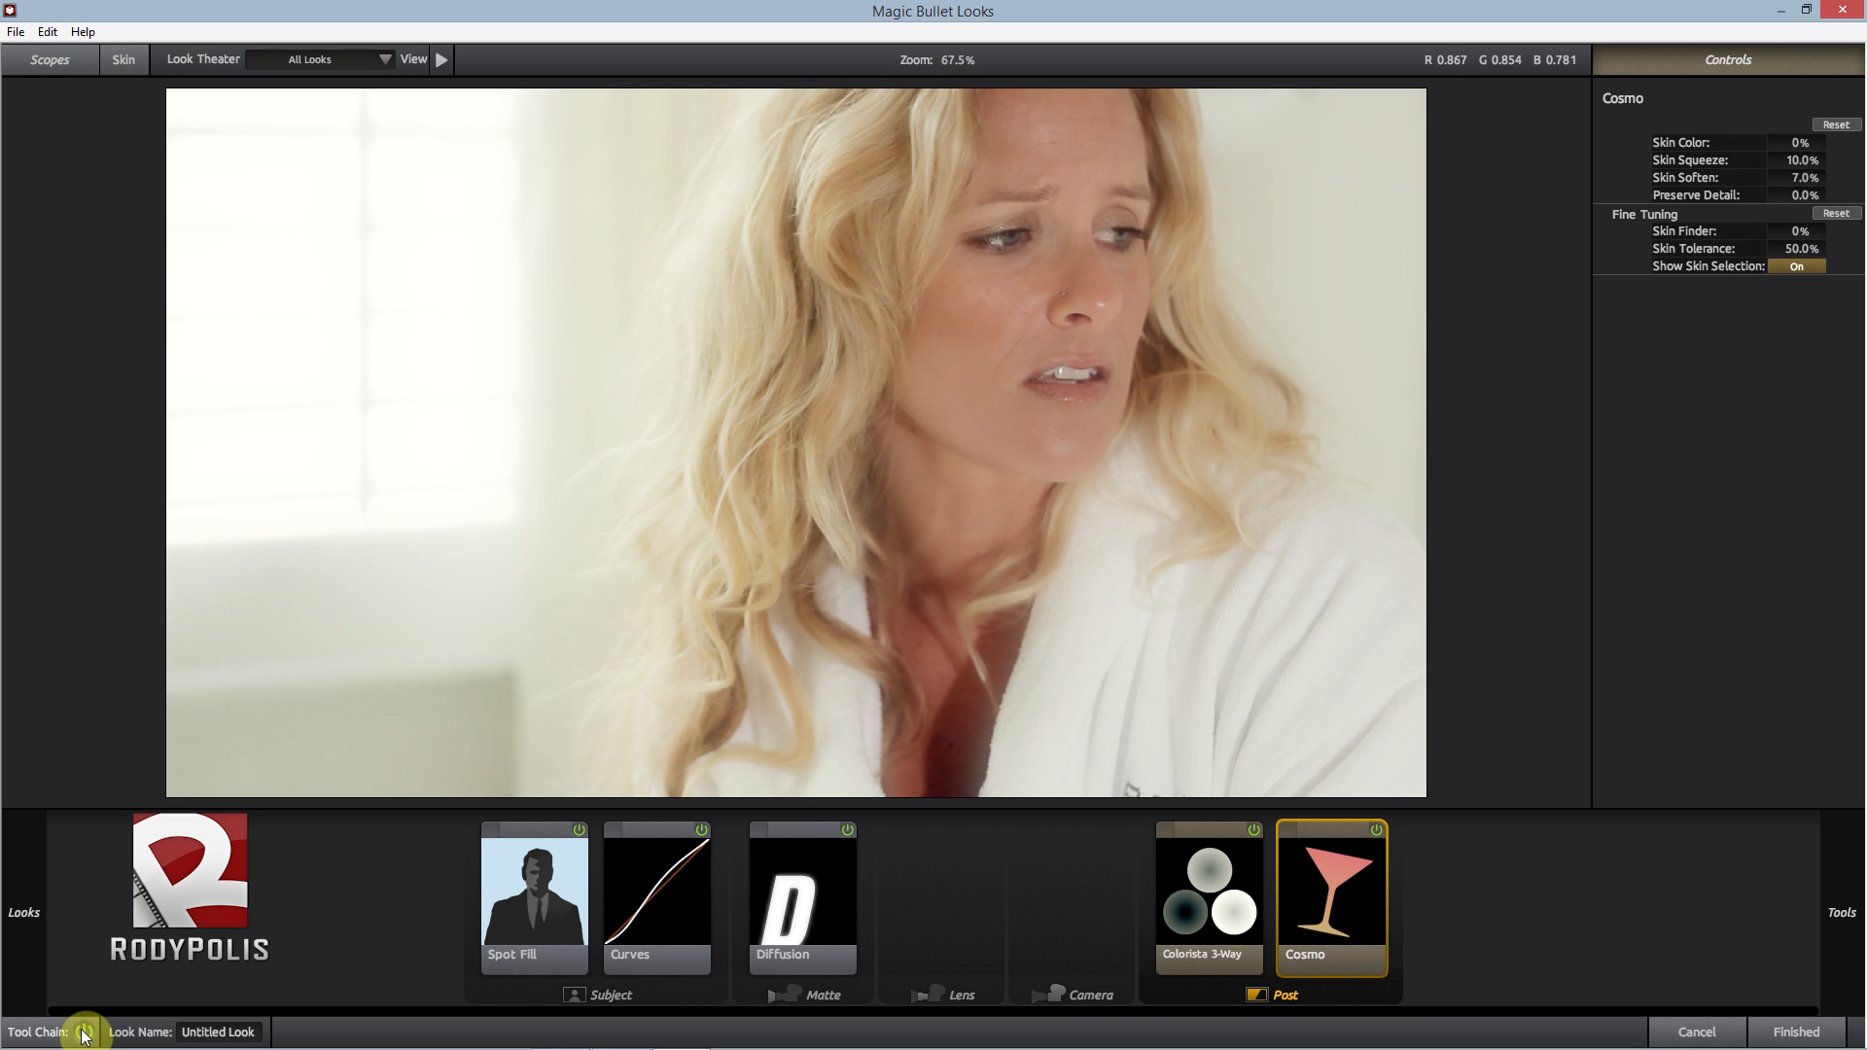
- Add a second Curves tool after Cosmo in the Post stage
mouse_move(1857, 449)
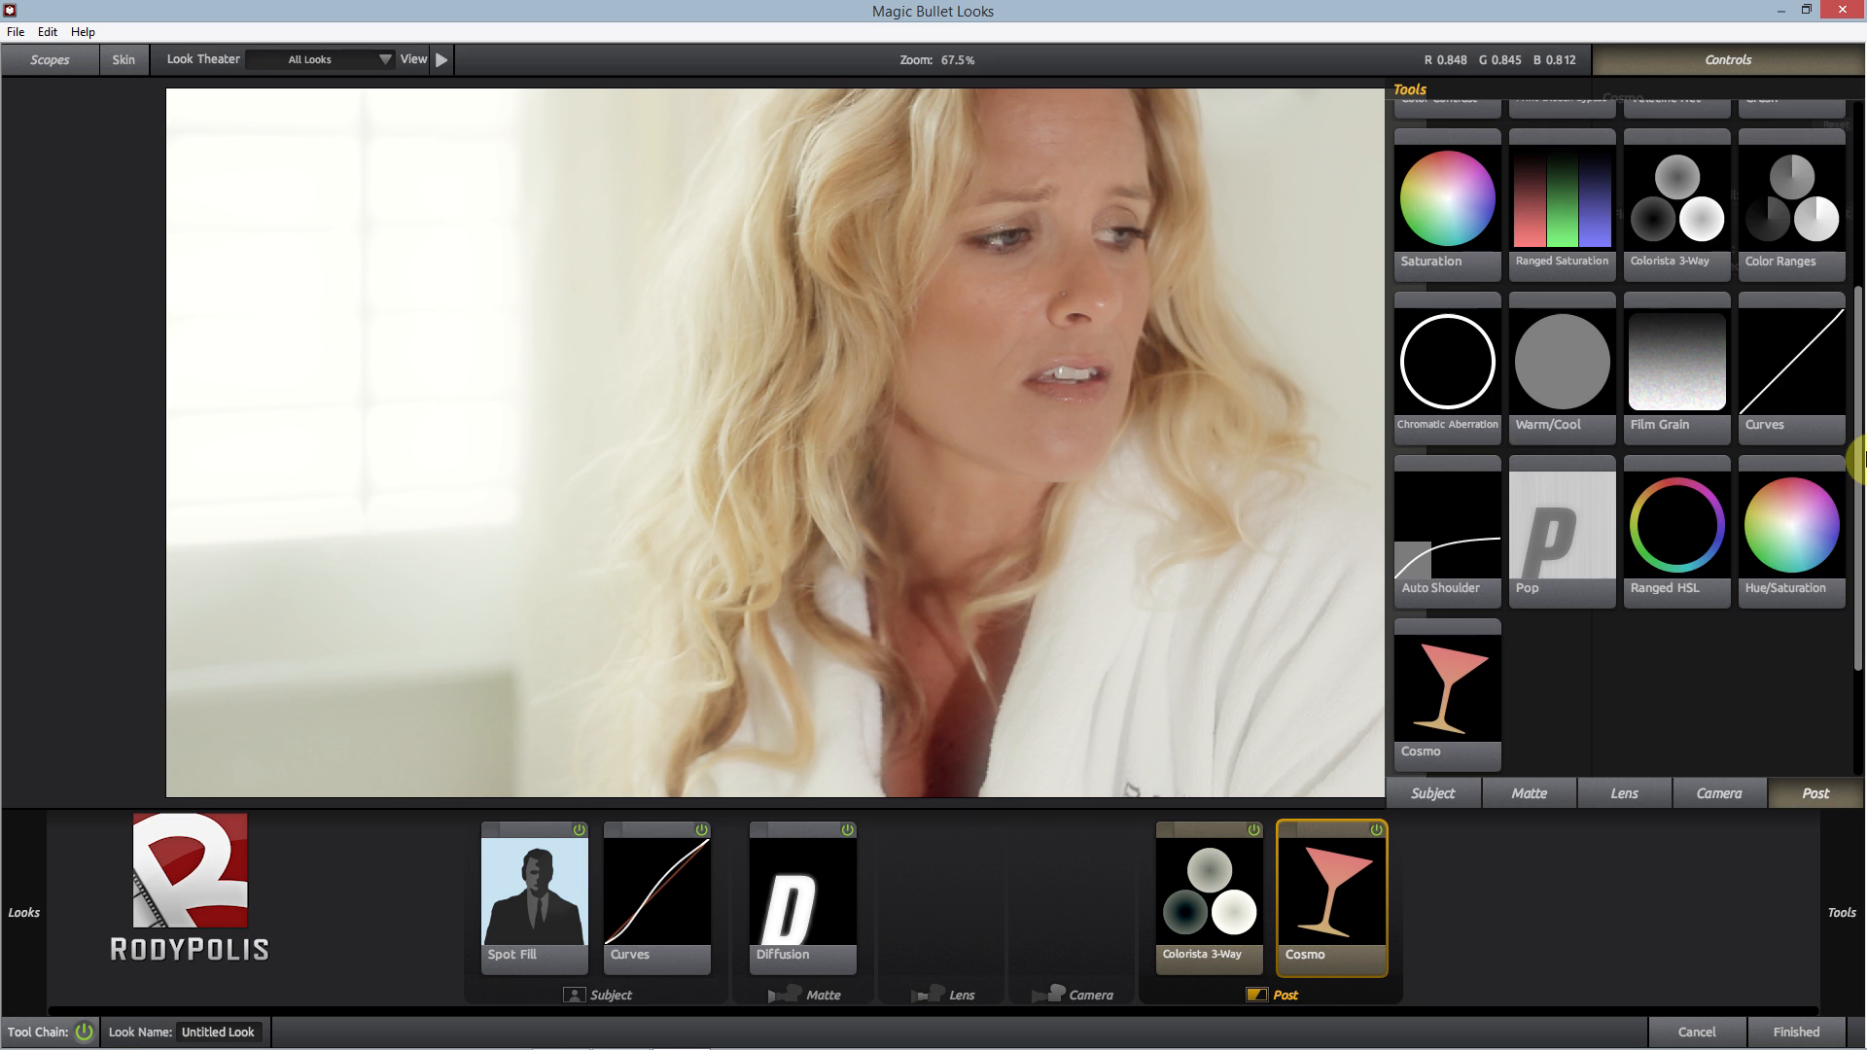
click(1822, 376)
drag(1818, 397, 1445, 837)
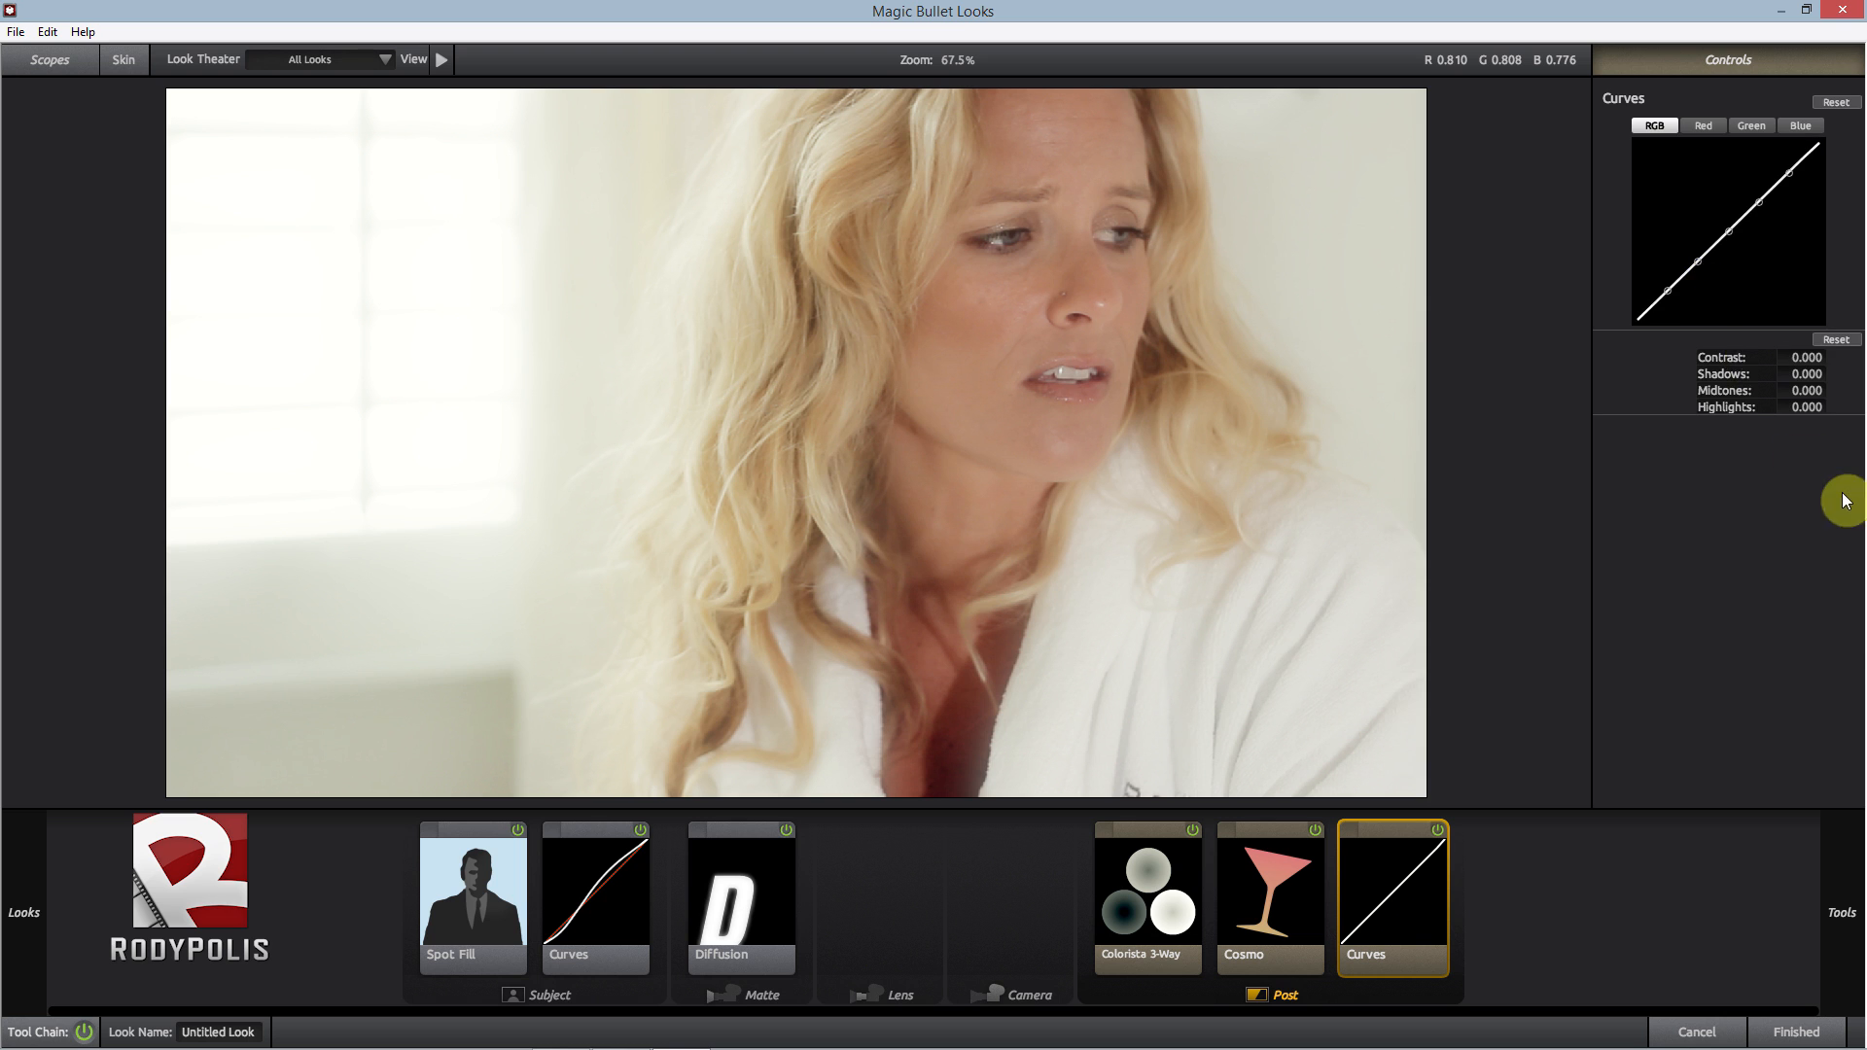
- Select the Post-stage Curves tool and pull the lower-midtone point of its RGB curve slightly down
mouse_move(1828, 572)
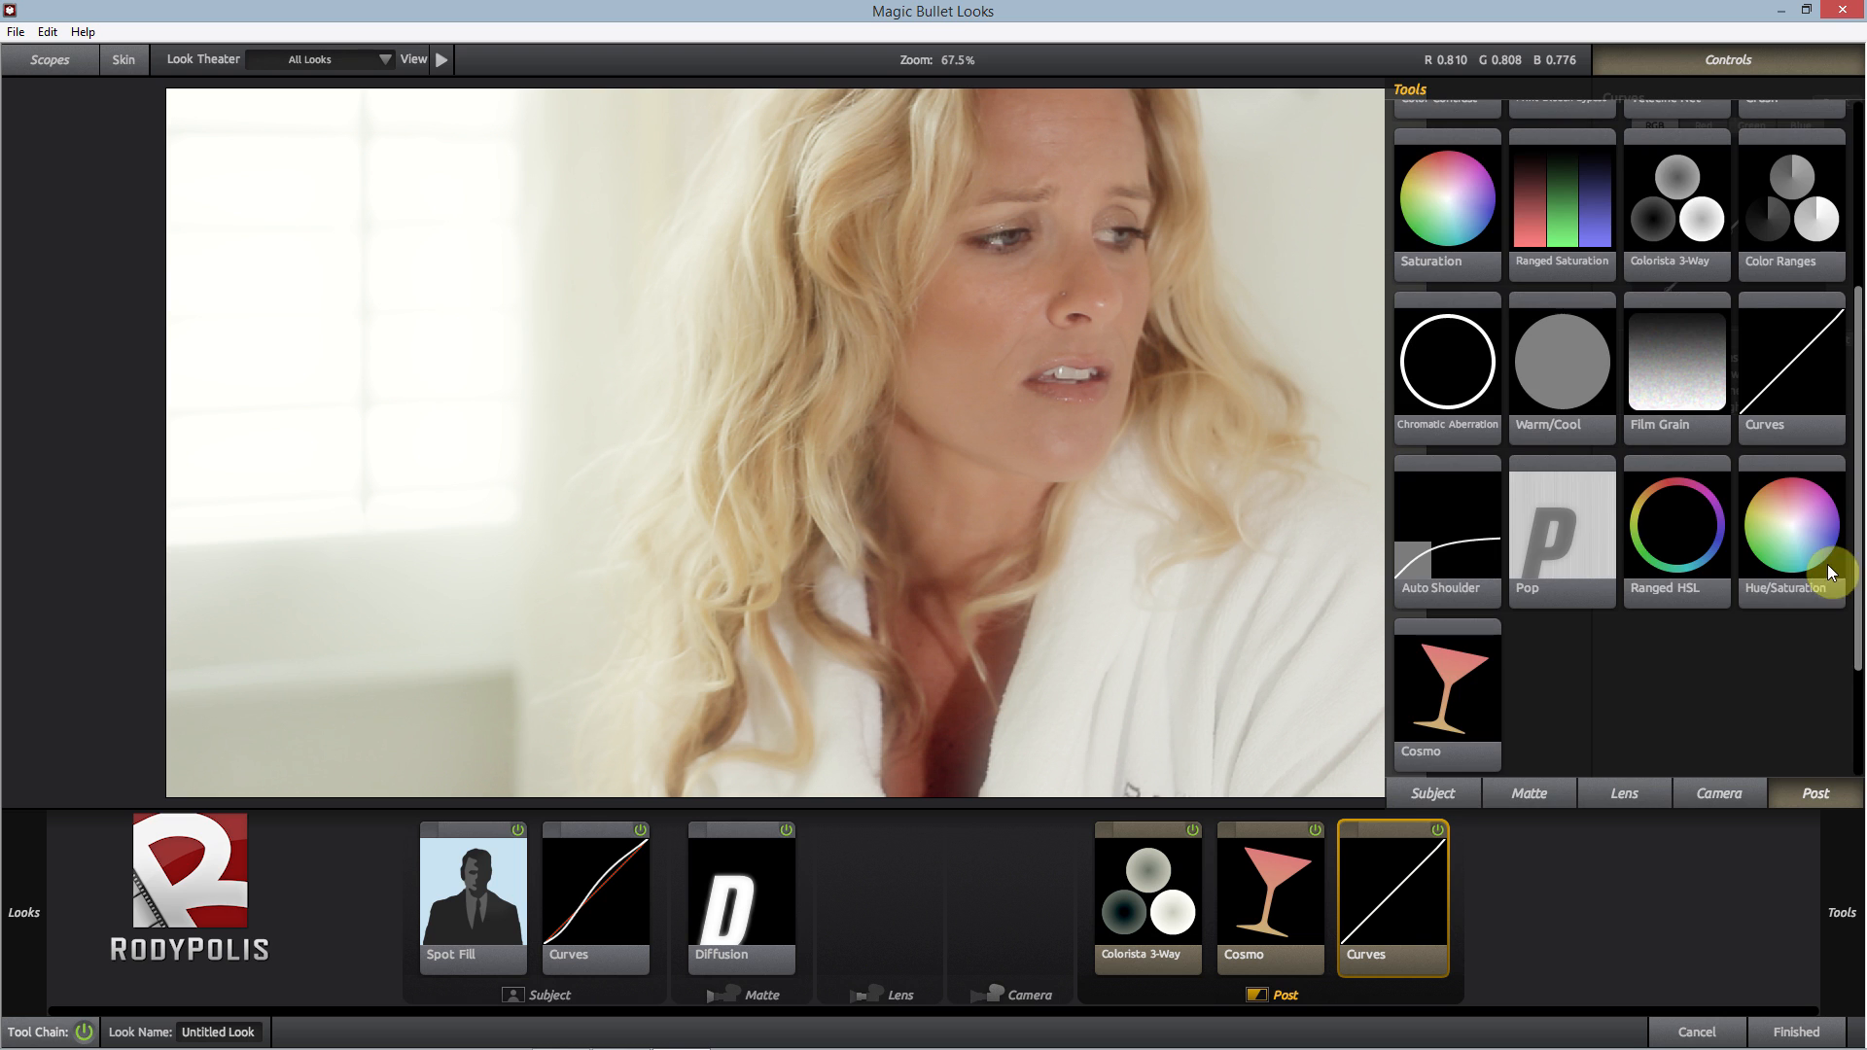
click(1456, 795)
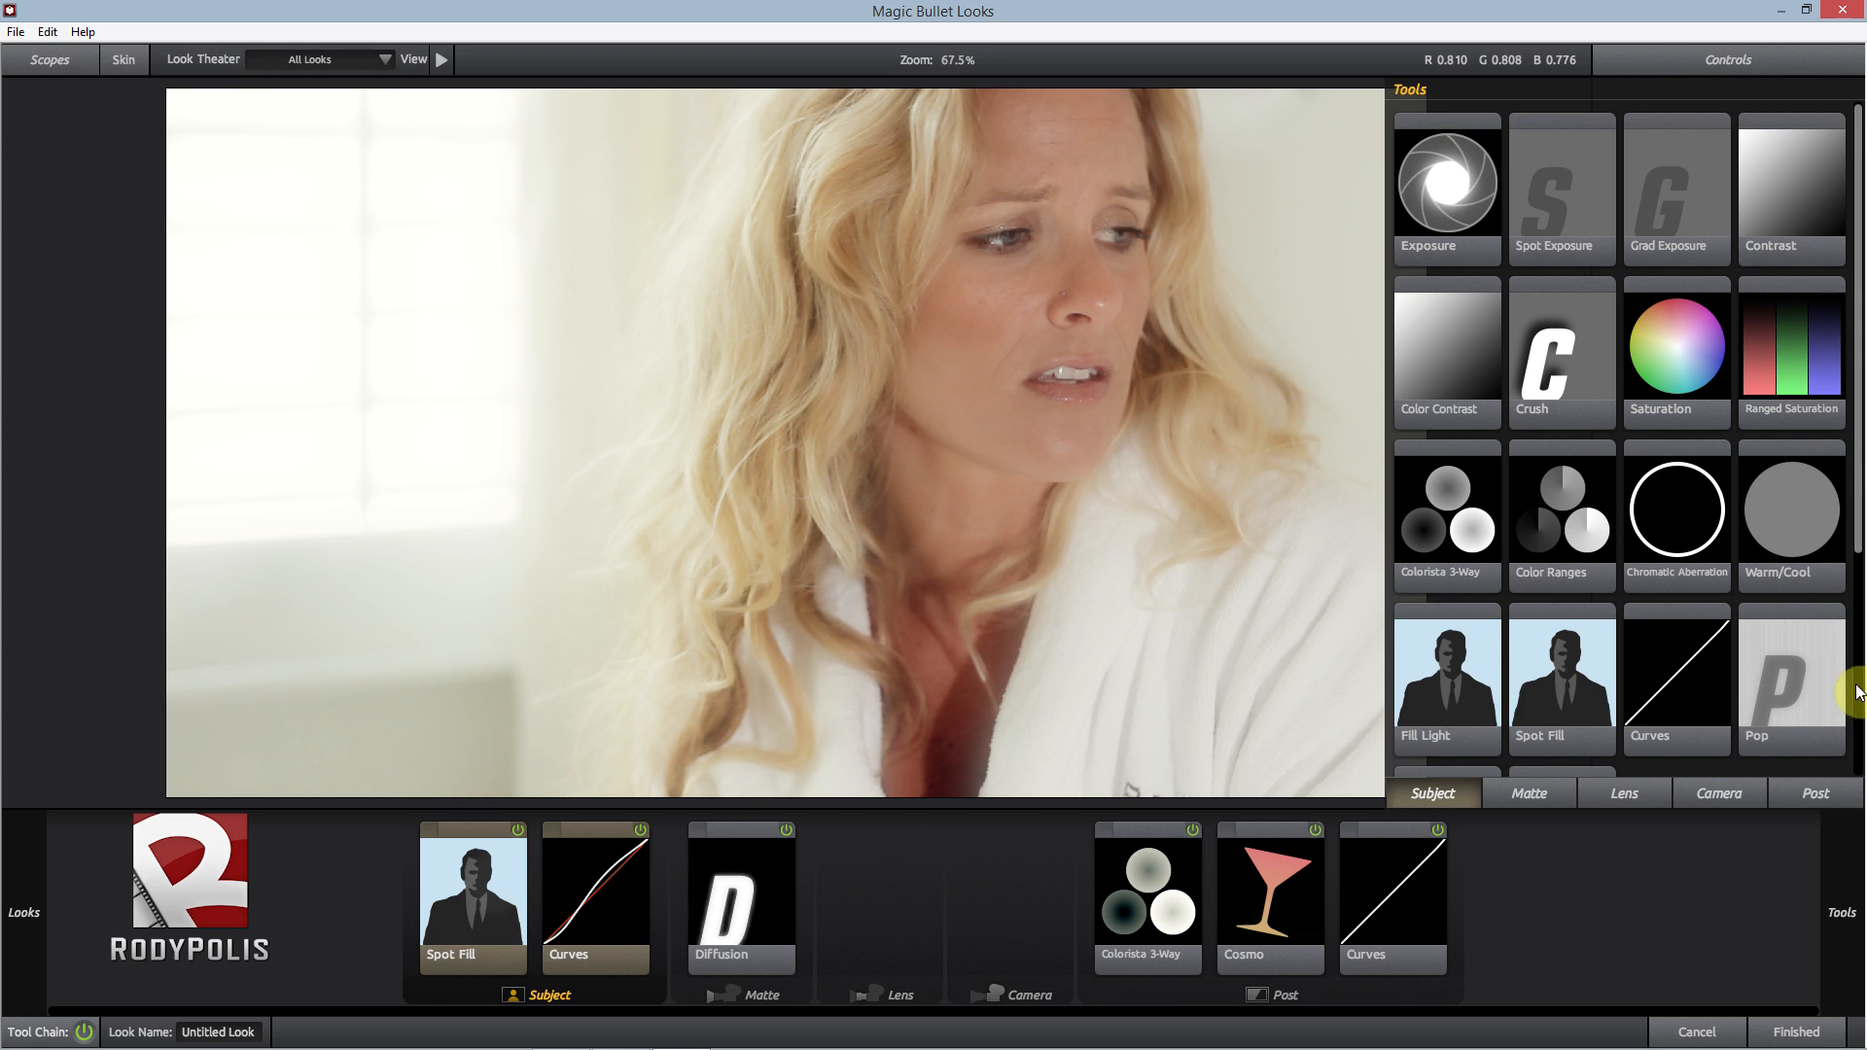
click(1367, 912)
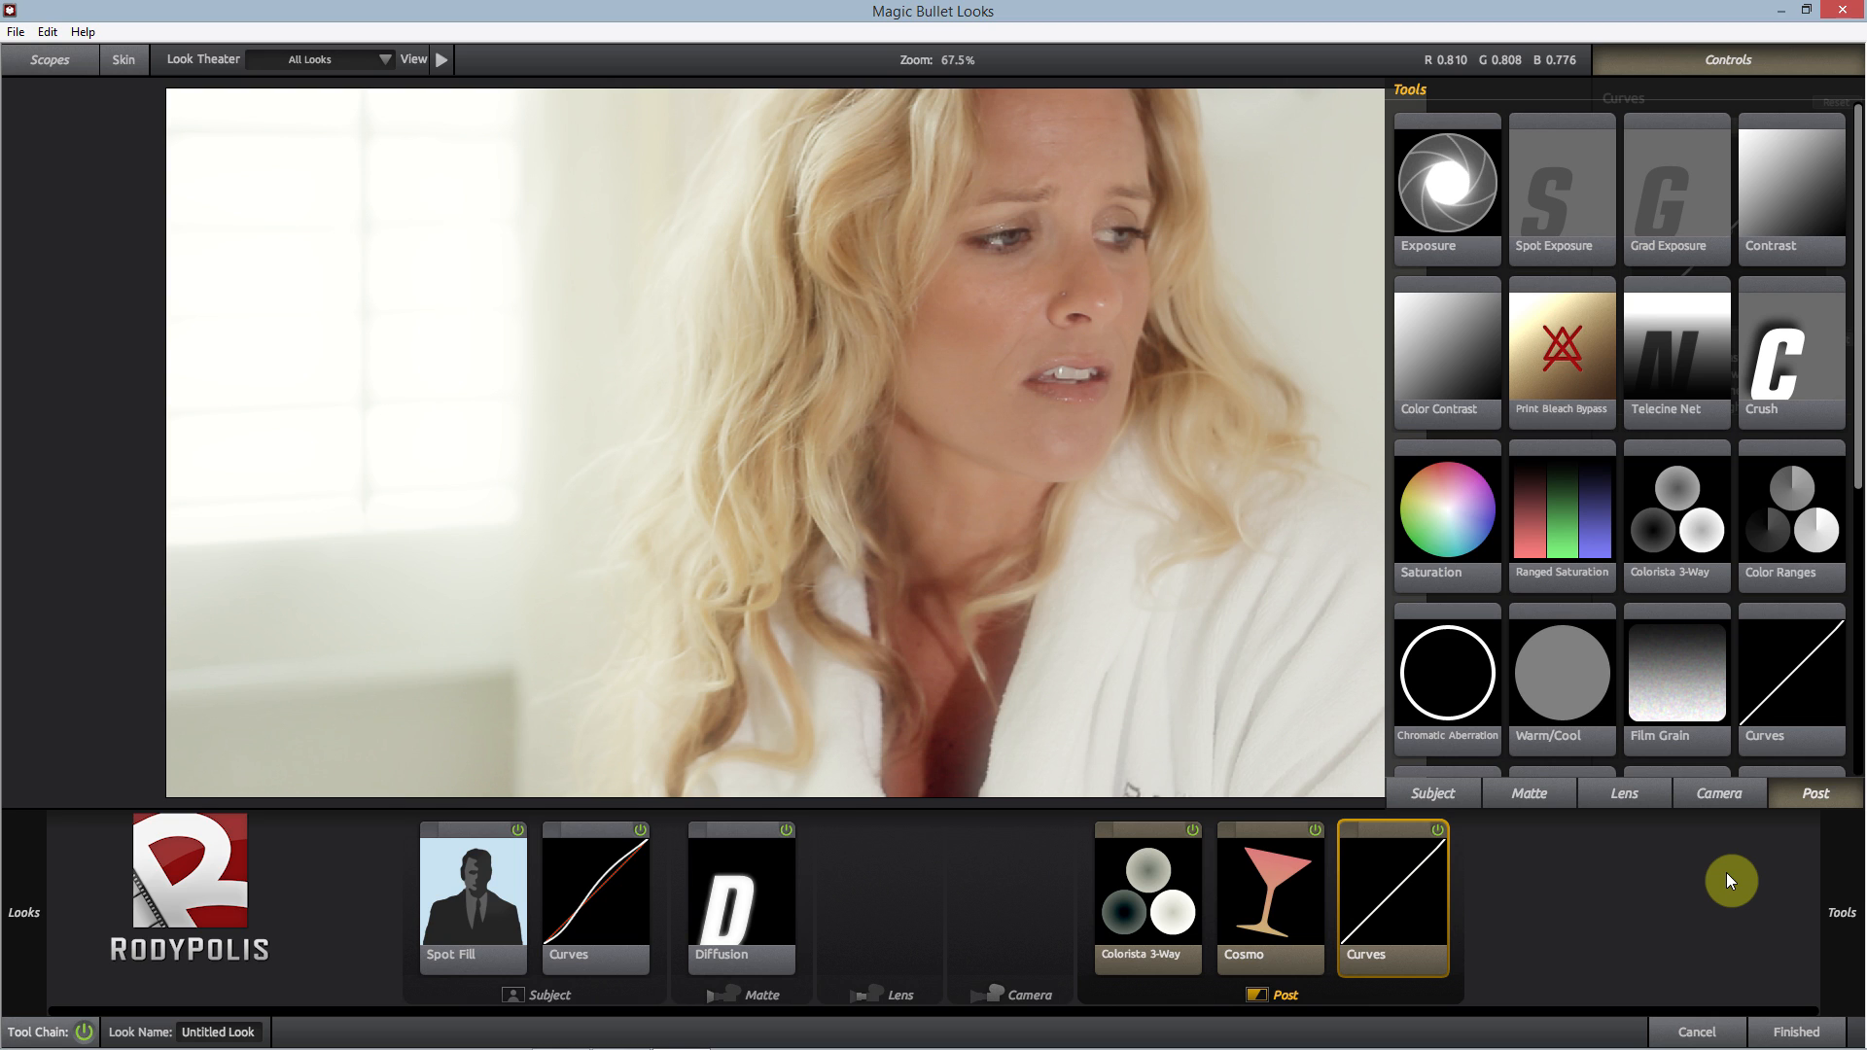
drag(1698, 261, 1698, 270)
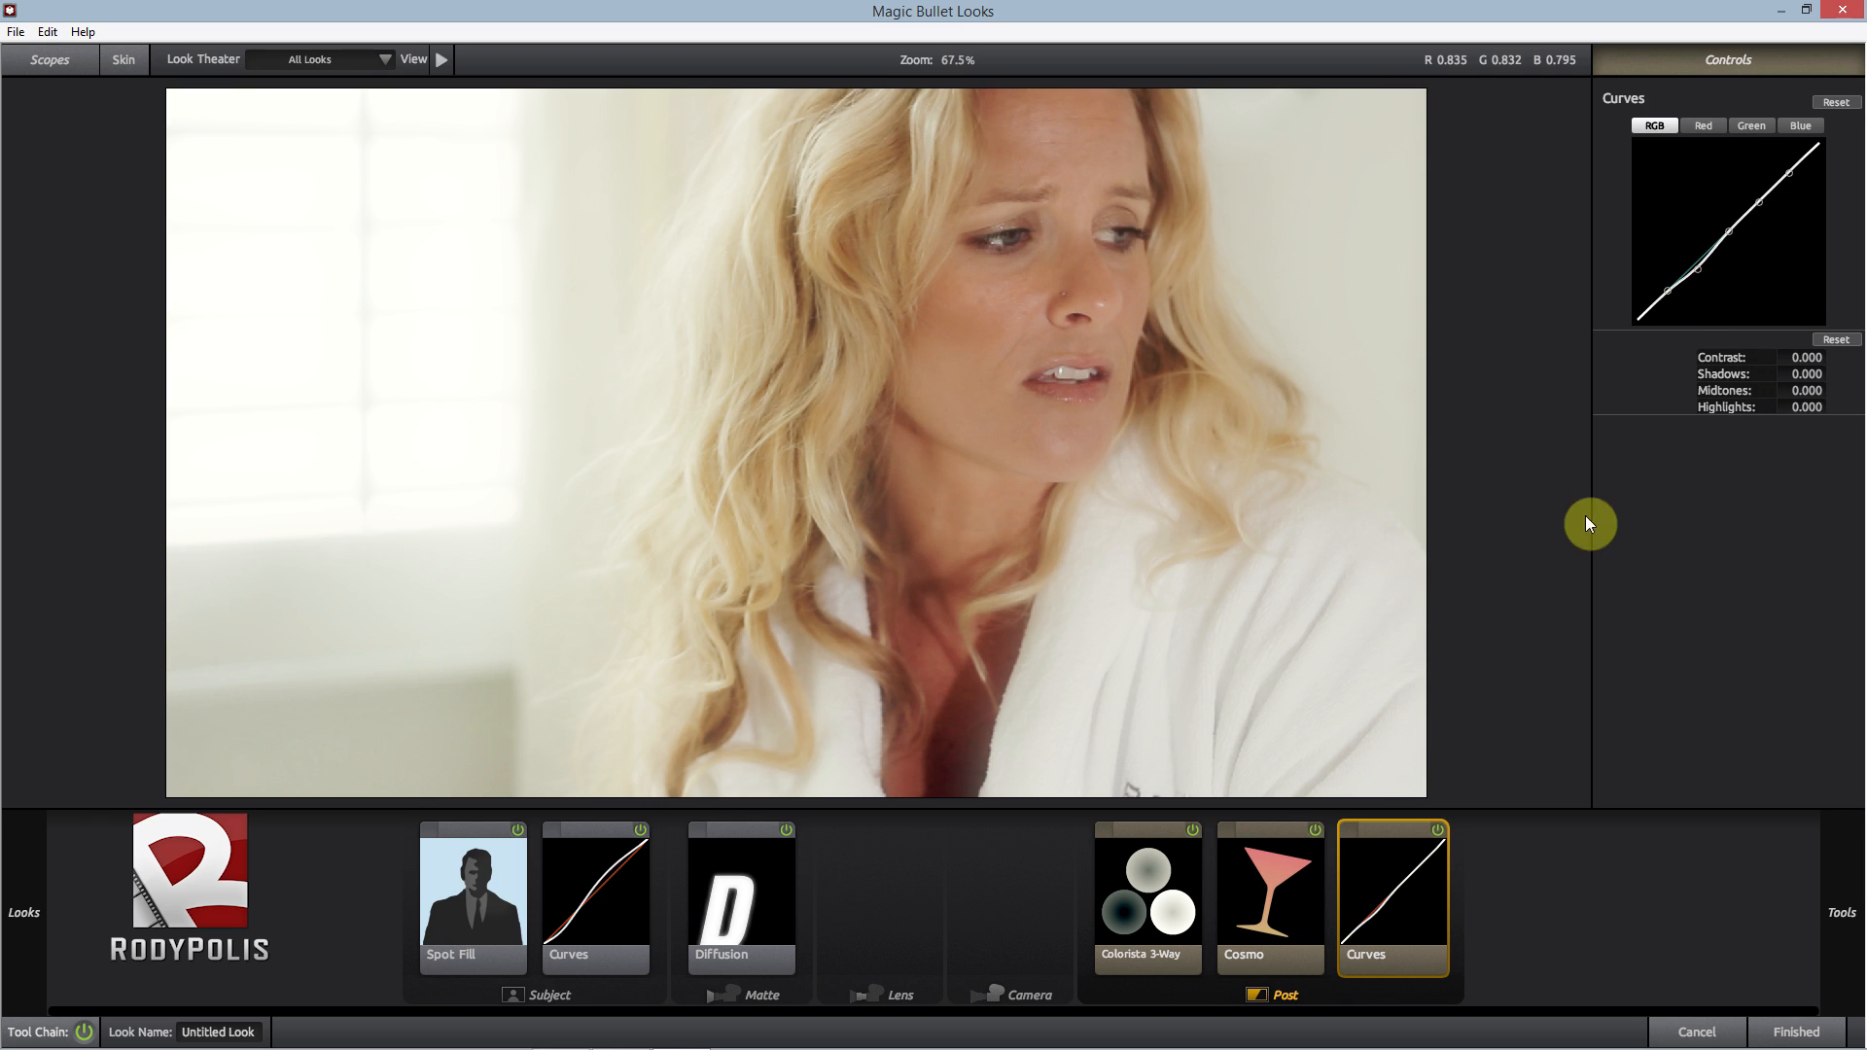
- Fine-tune the lower-midtone point of the Post-stage Curves tool's RGB curve, settling on a slight dip below the diagonal
click(1436, 832)
click(1436, 832)
drag(1697, 274, 1698, 283)
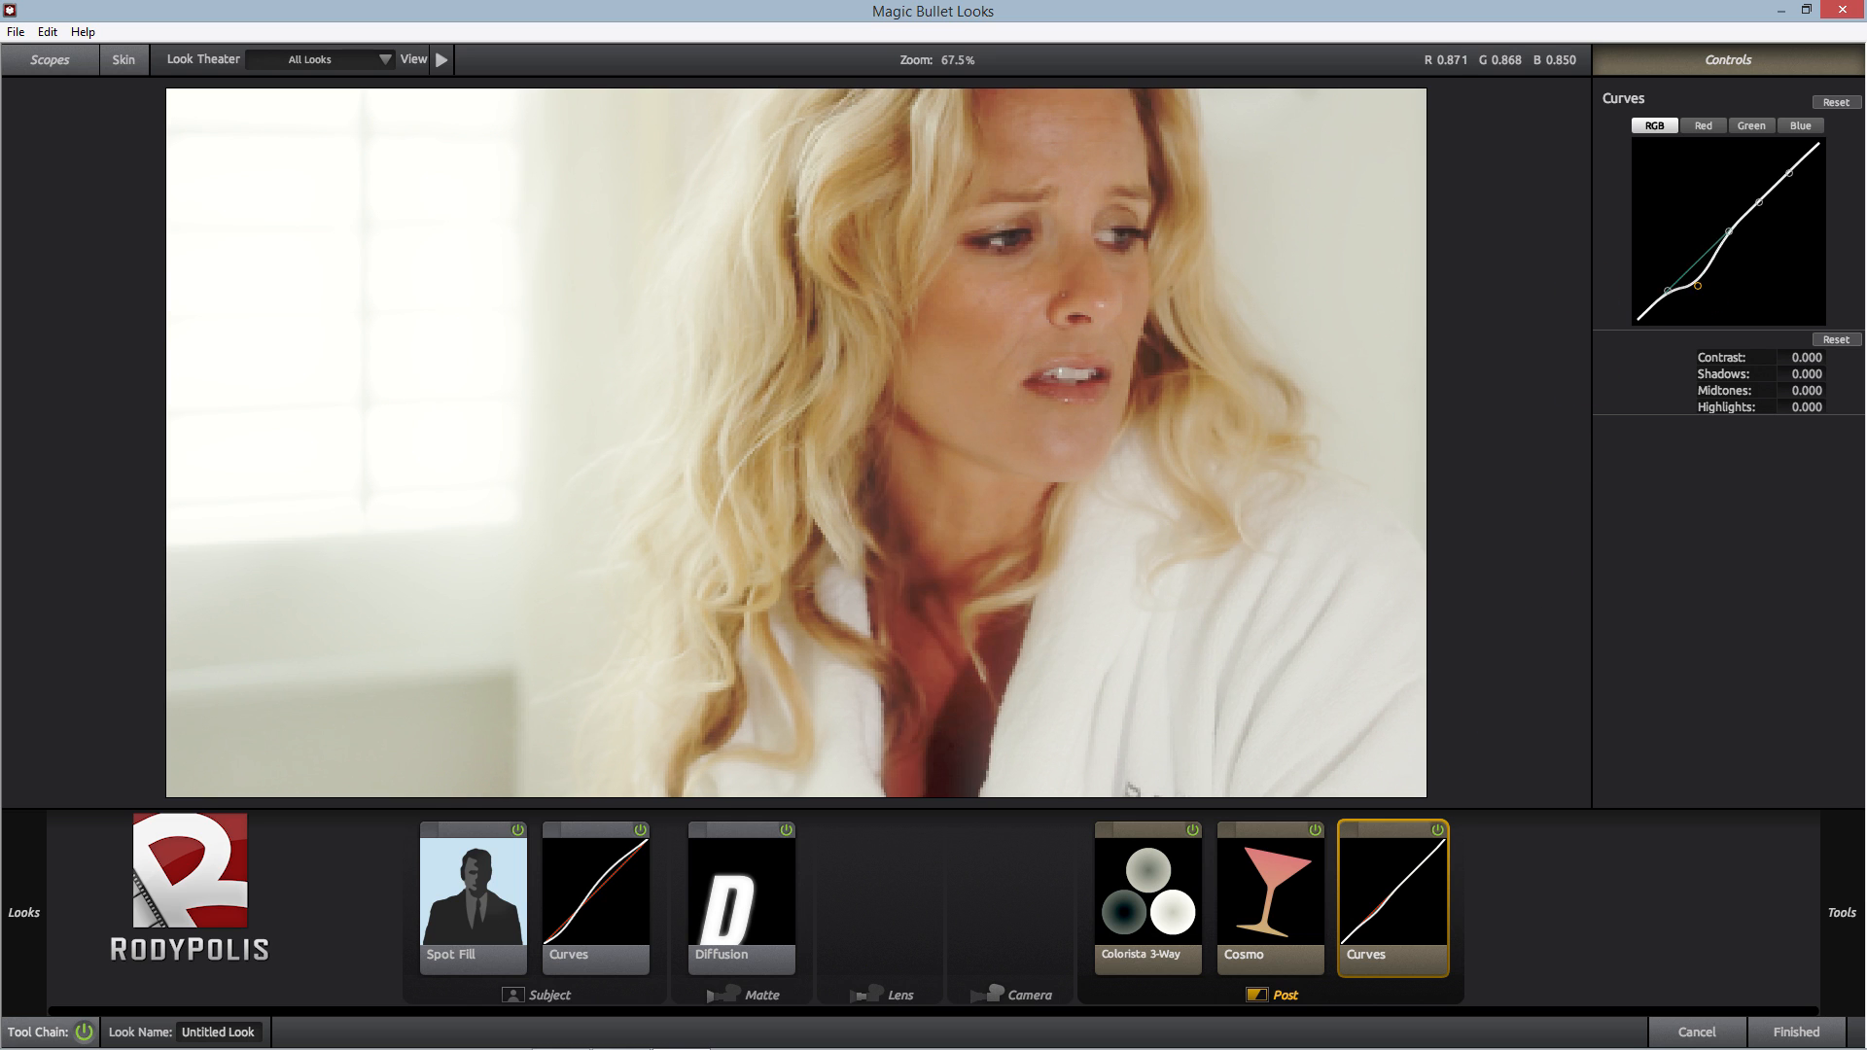
click(1698, 283)
click(1697, 284)
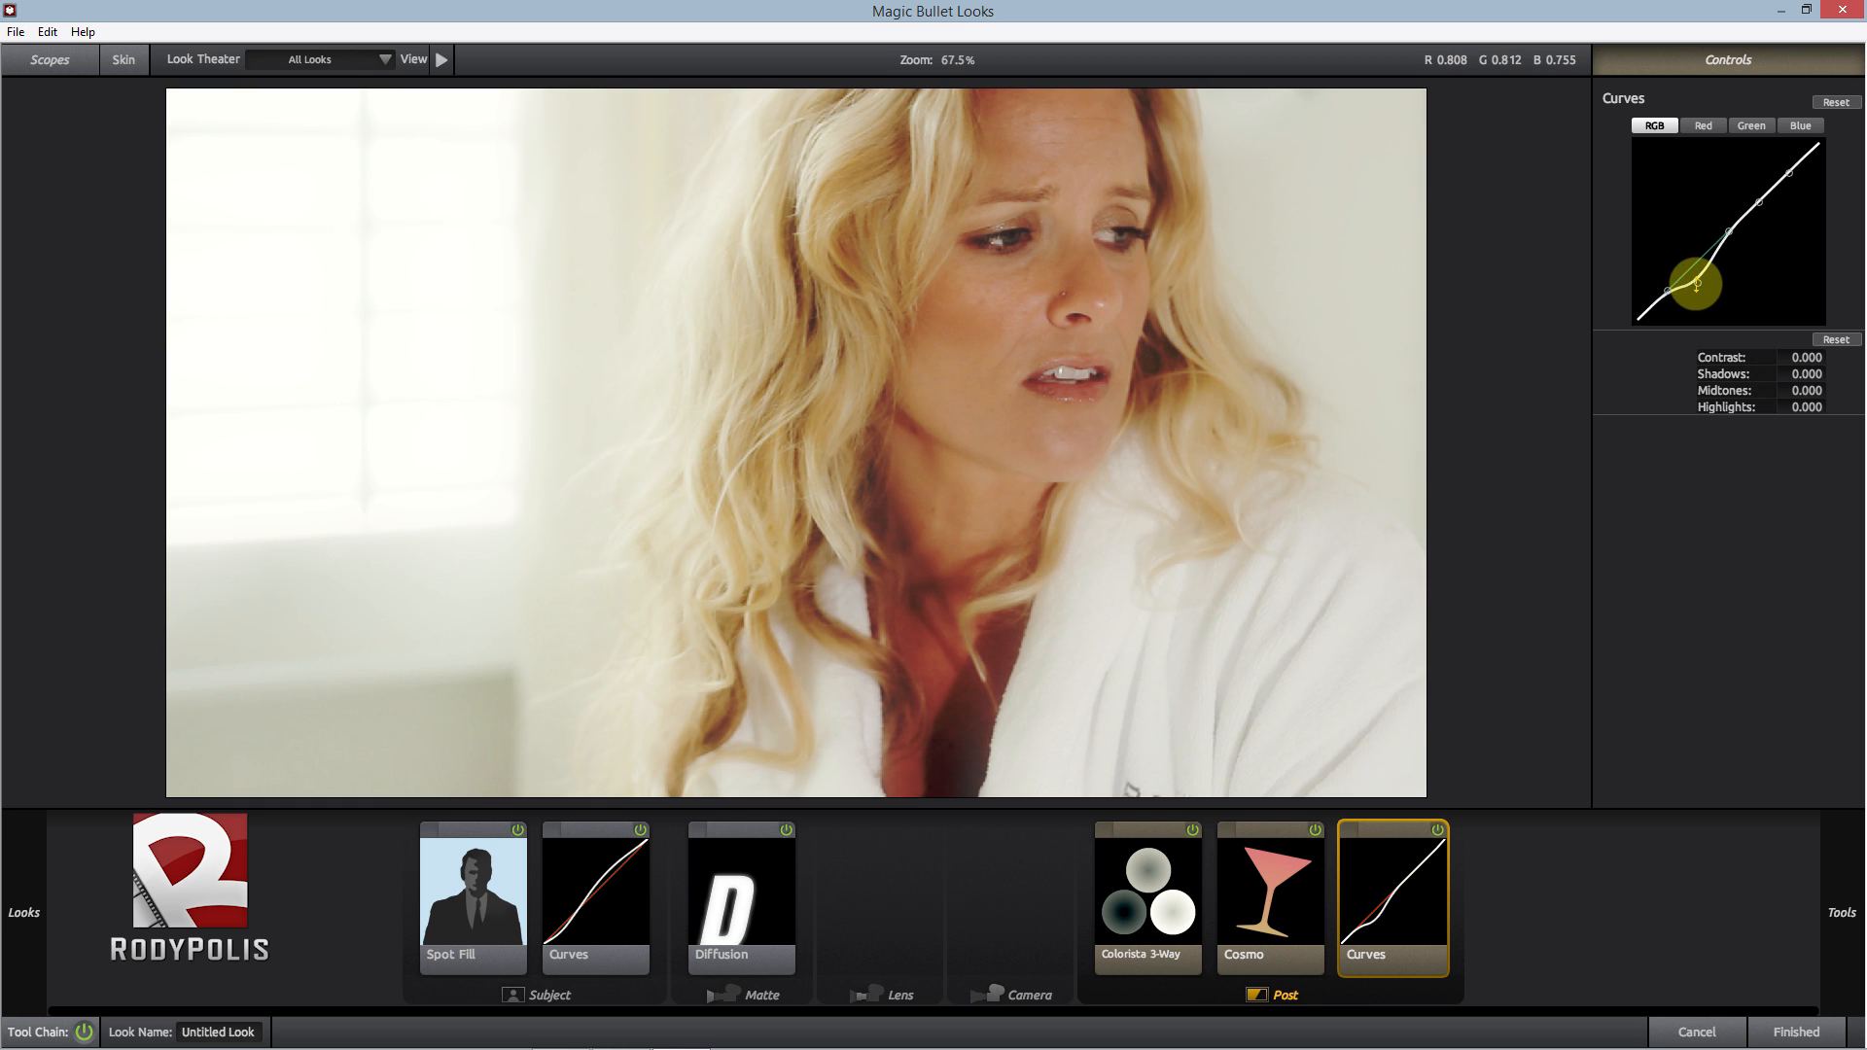
drag(1697, 284, 1697, 273)
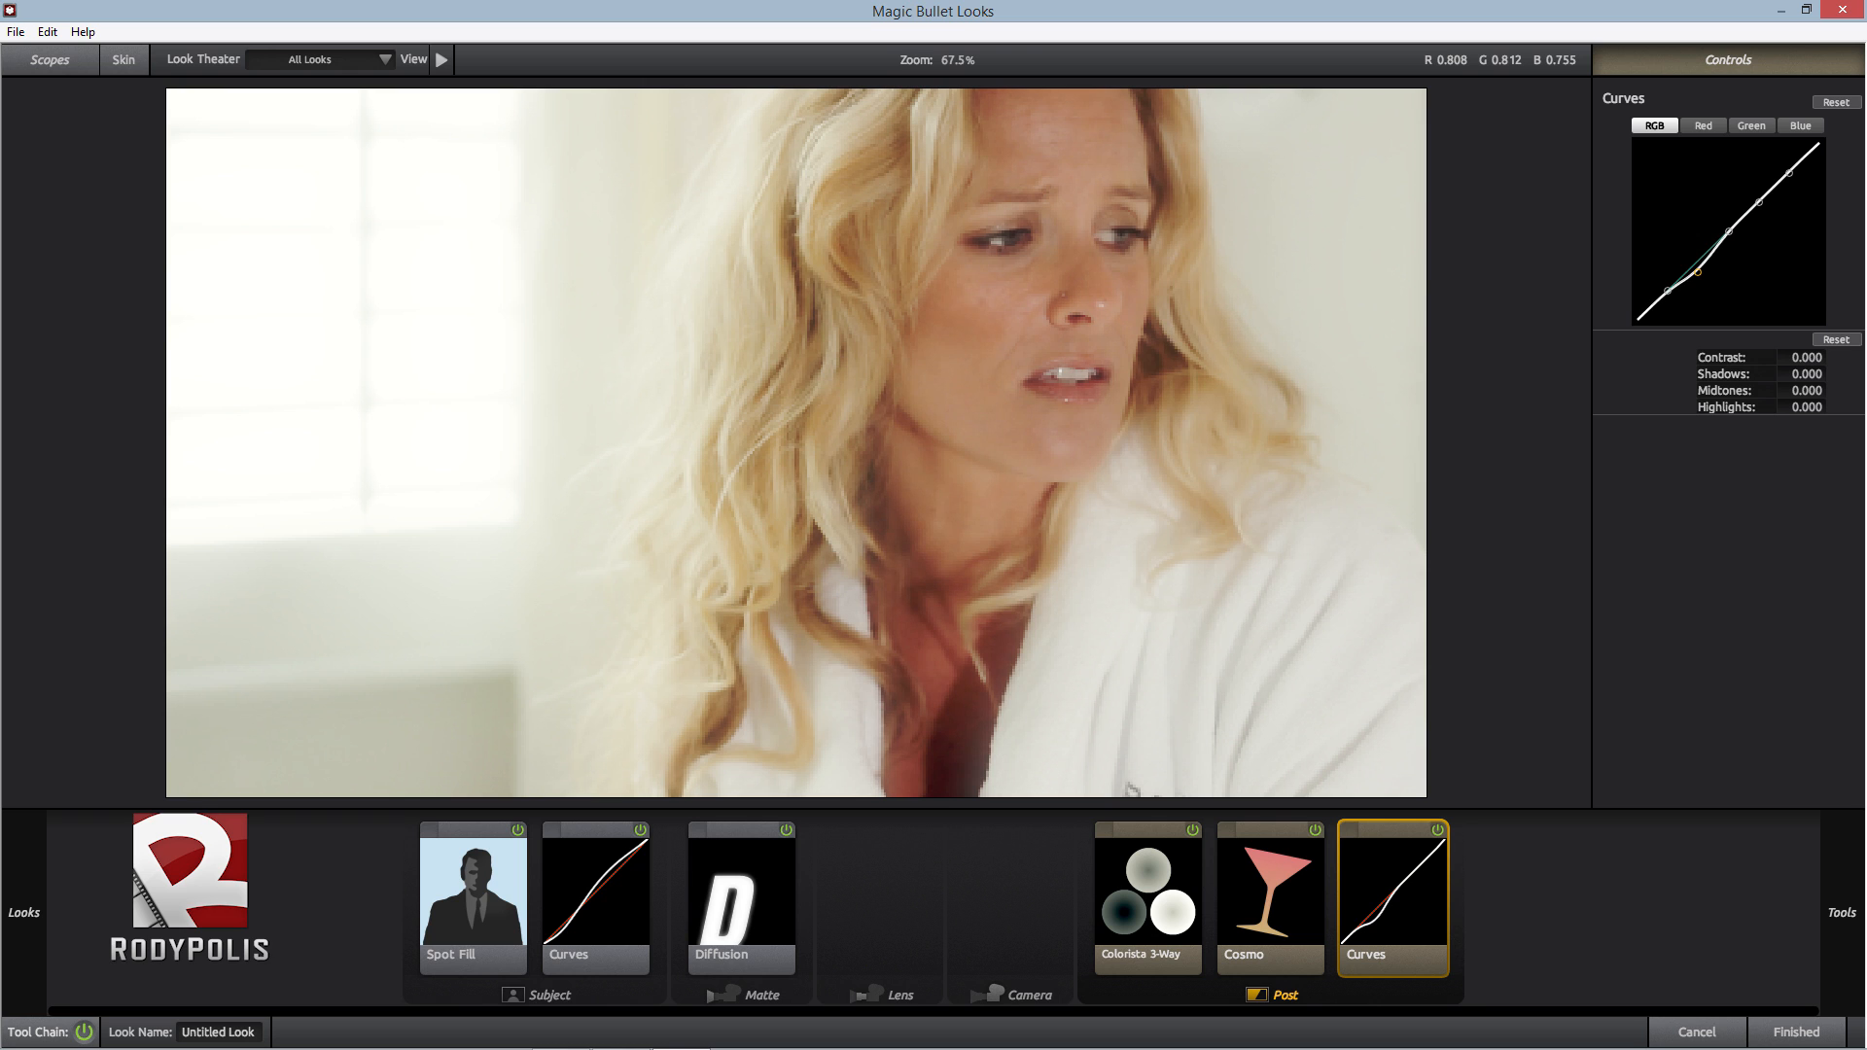
click(1697, 272)
drag(1698, 273, 1698, 276)
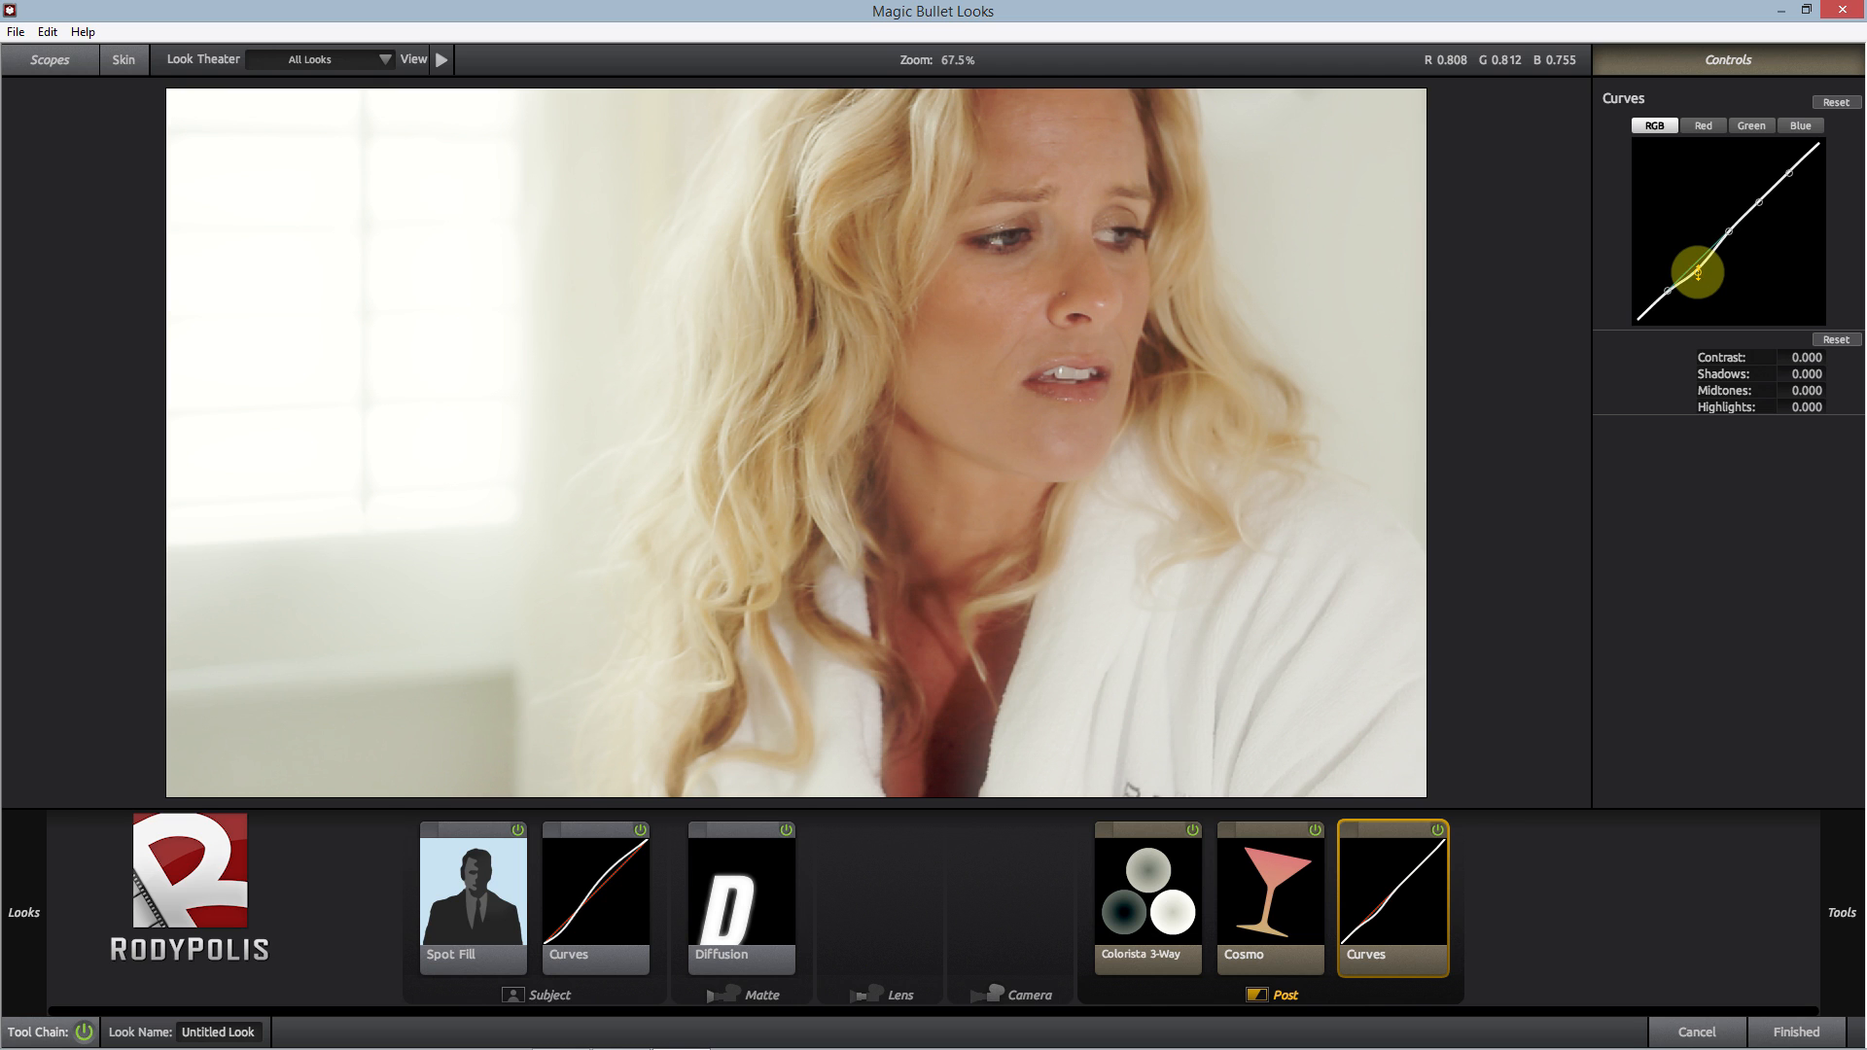
drag(1698, 272, 1697, 271)
- Raise the upper-midtone point of the RGB curve slightly and compare the image with the Post-stage Curves tool off and on
drag(1760, 201, 1759, 197)
drag(1759, 196, 1758, 197)
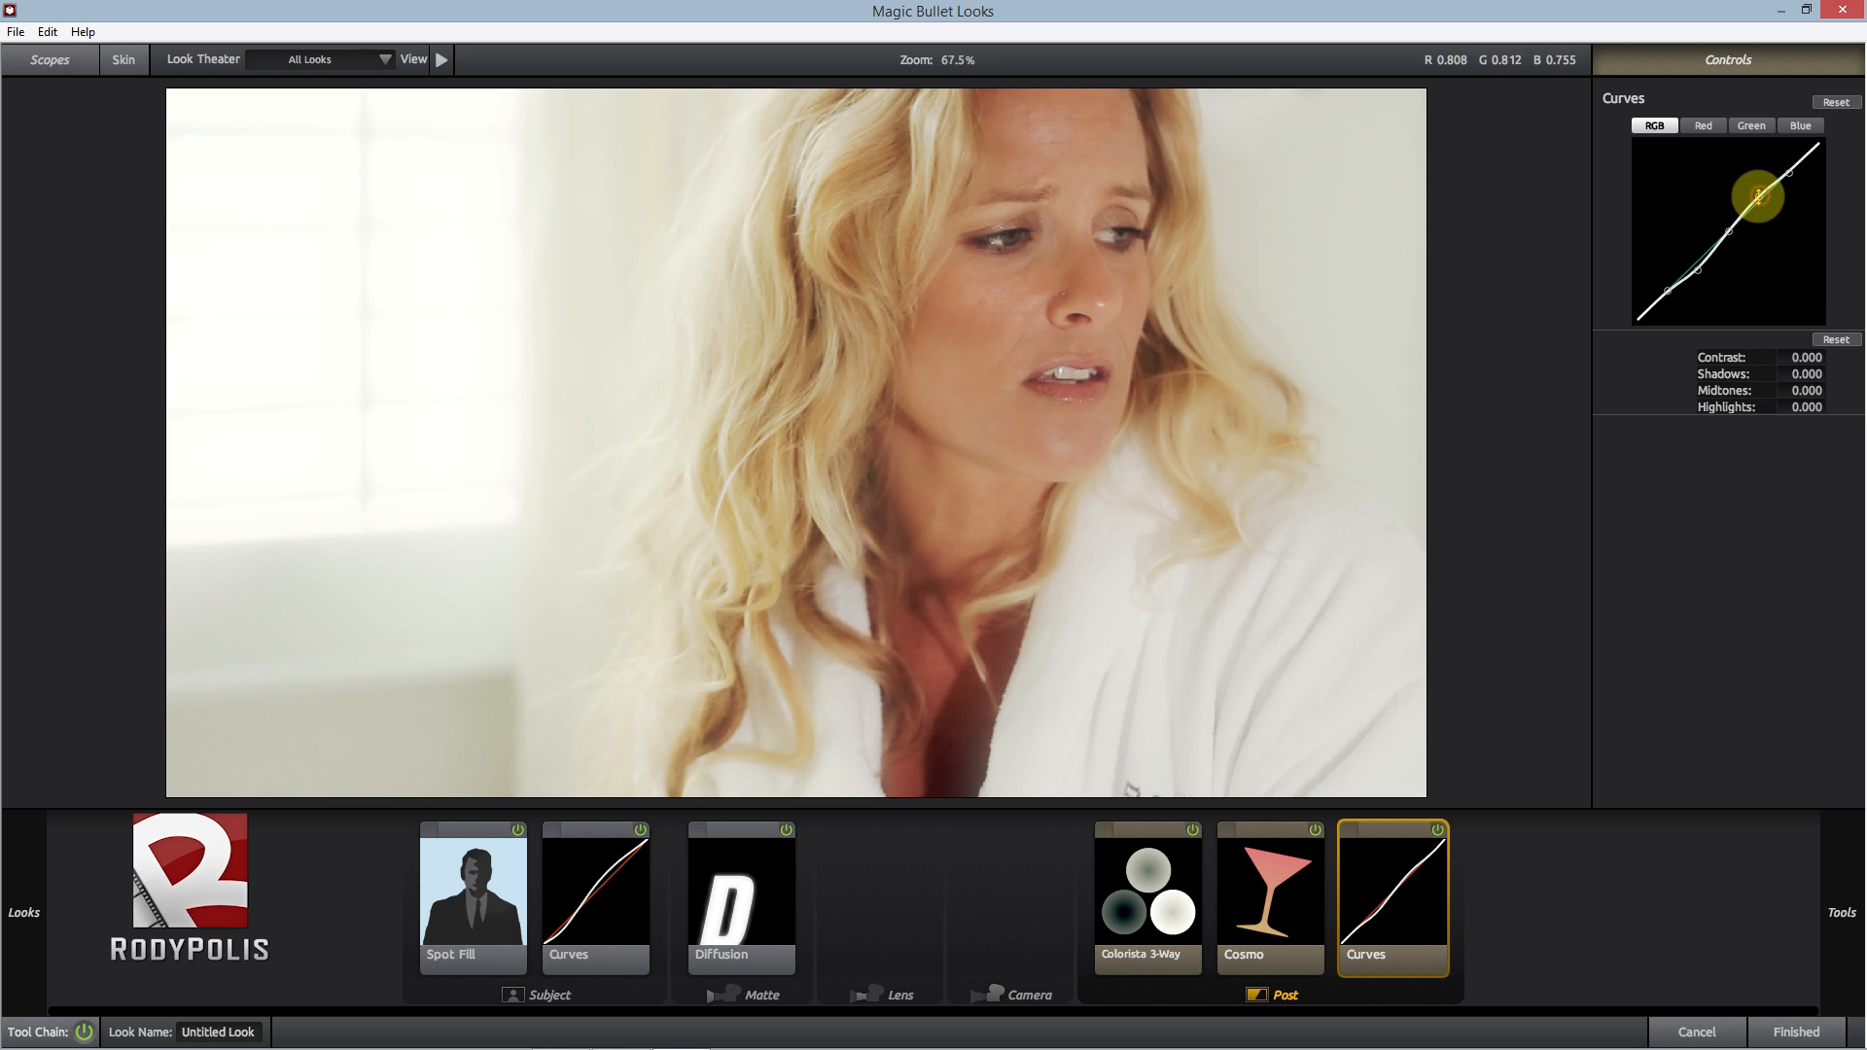
click(1439, 832)
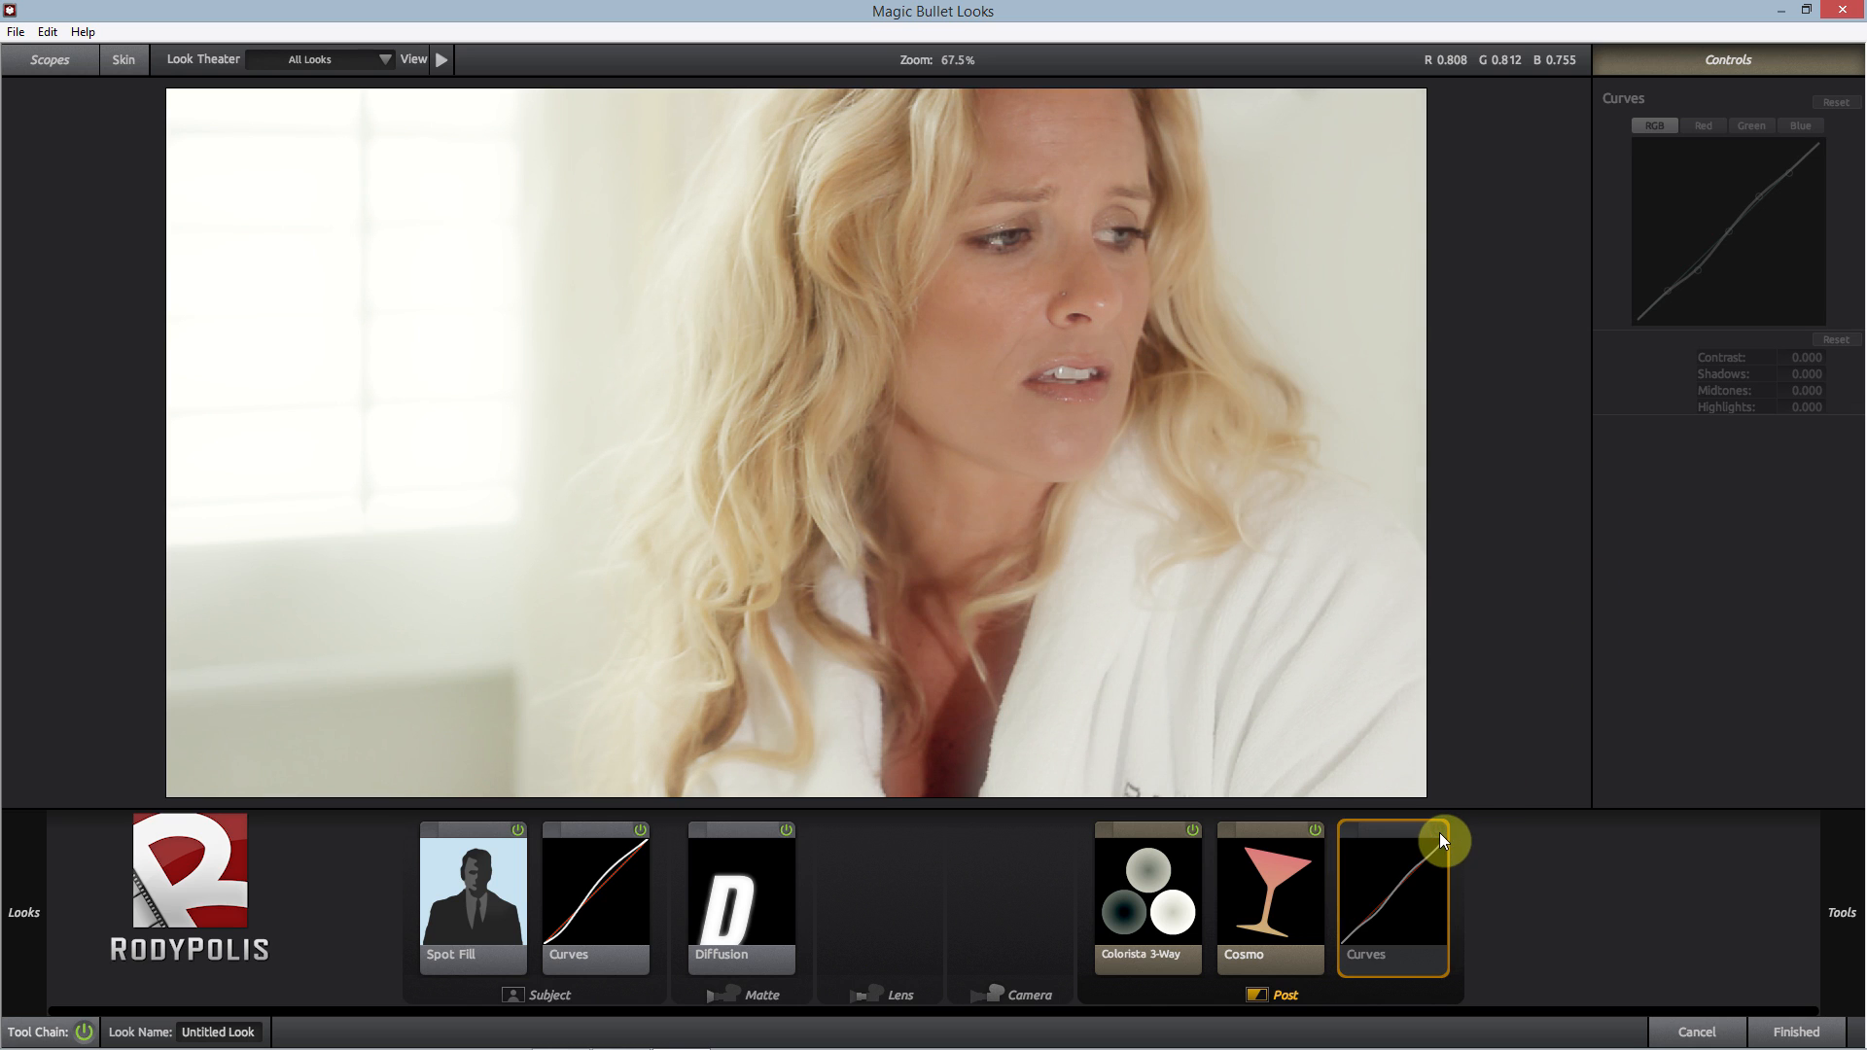
click(1440, 832)
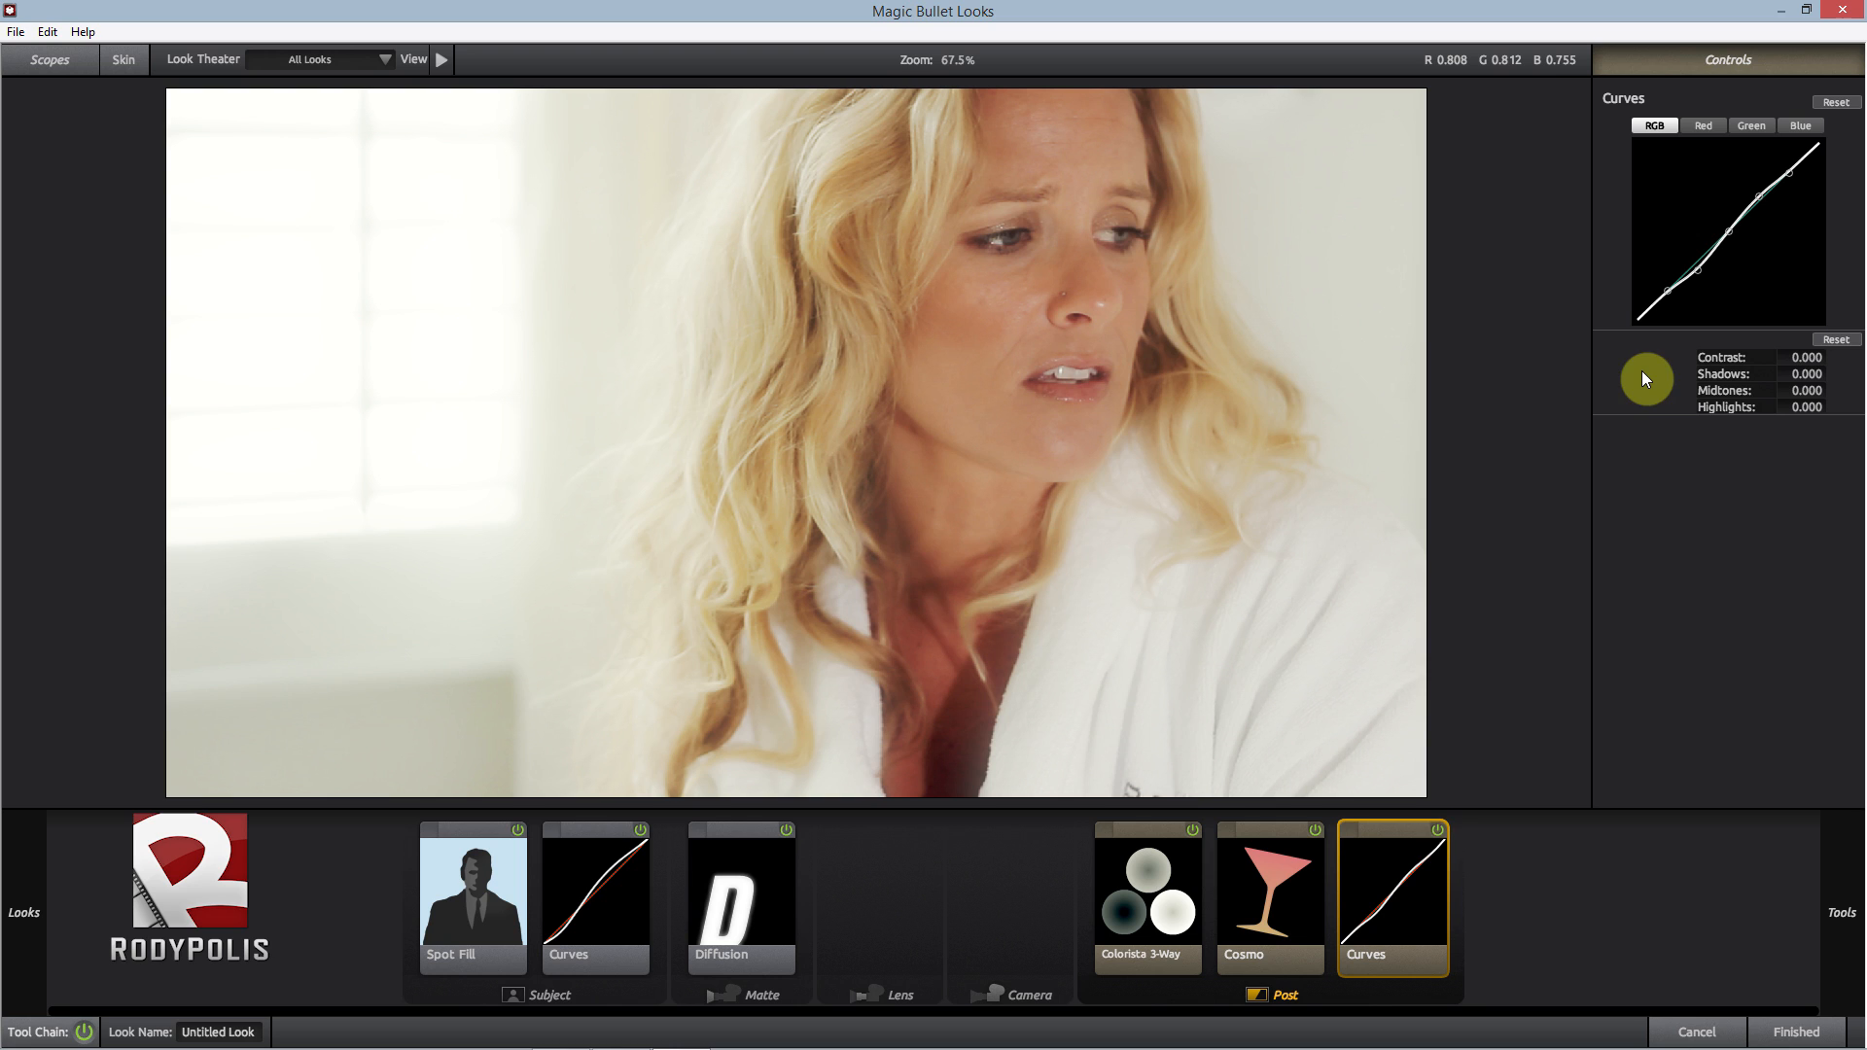
- Pull the shadow and lower-midtone points of the Post-stage Curves tool's Red curve slightly down
click(1700, 128)
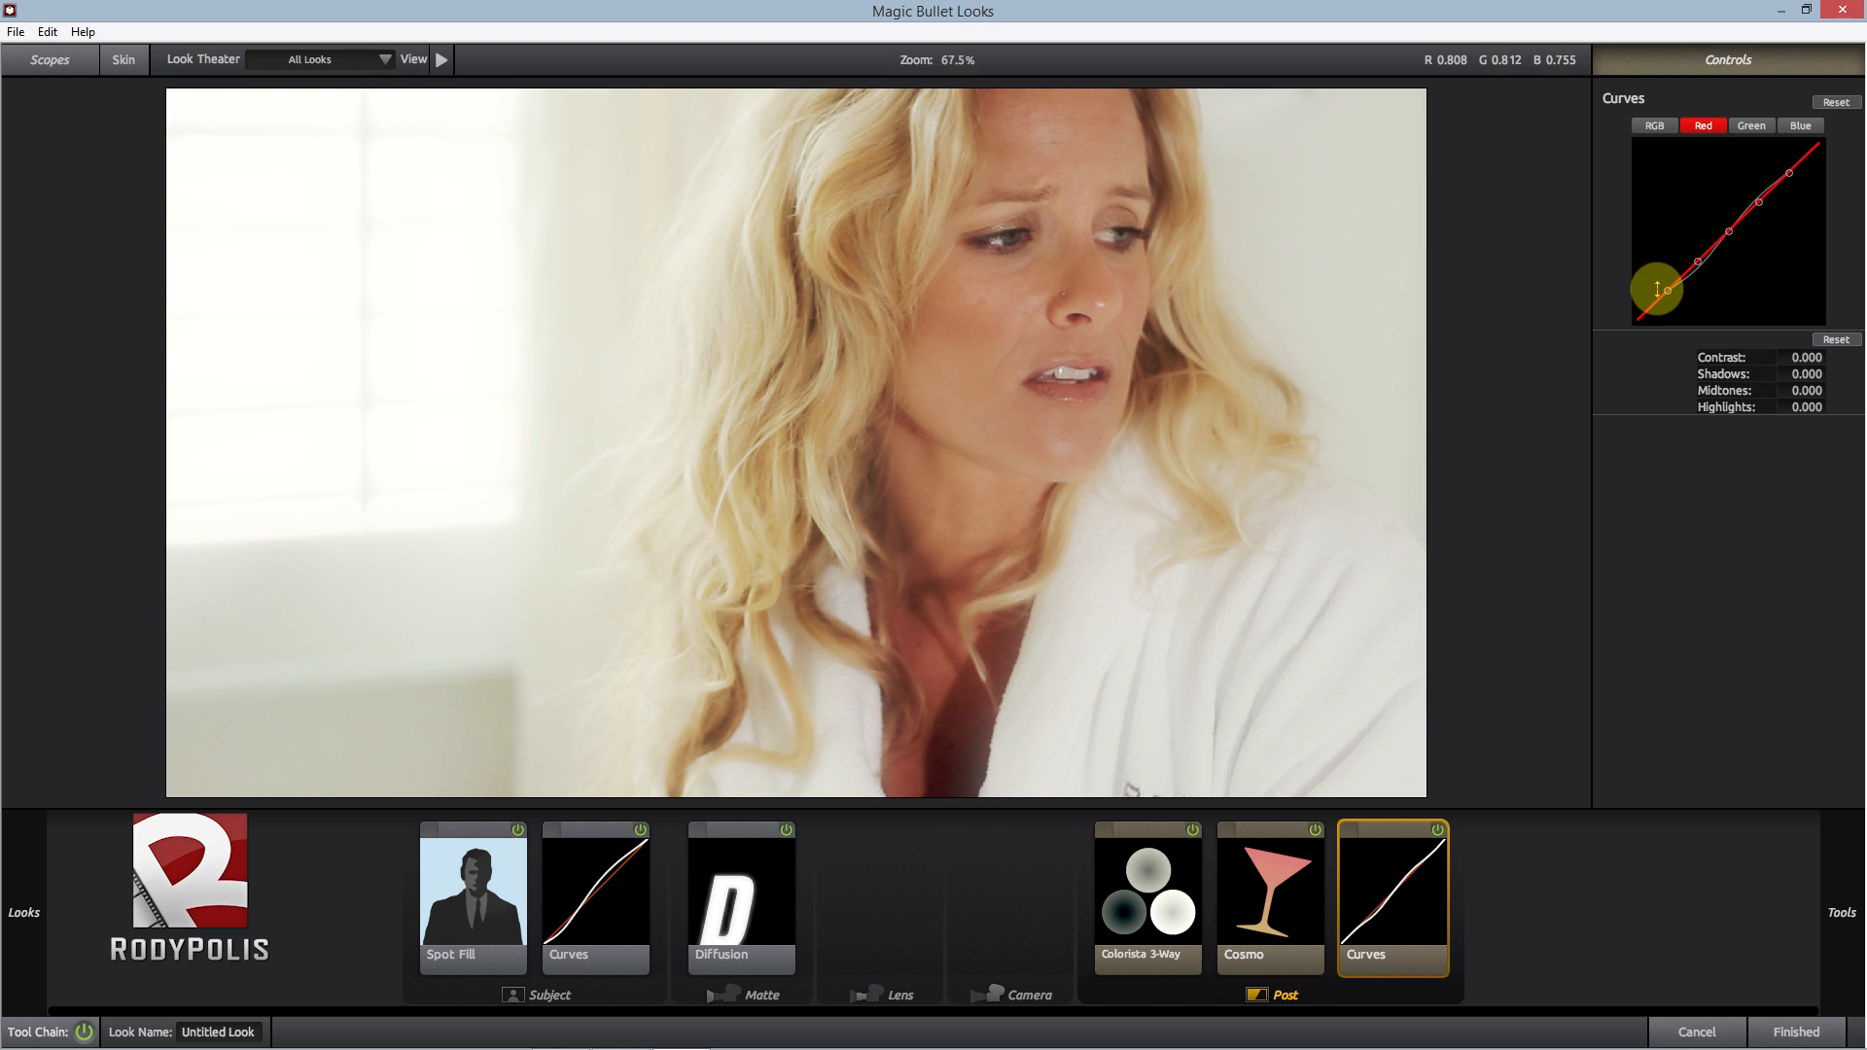
drag(1657, 289, 1668, 301)
click(1685, 279)
drag(1698, 264, 1697, 271)
click(1698, 272)
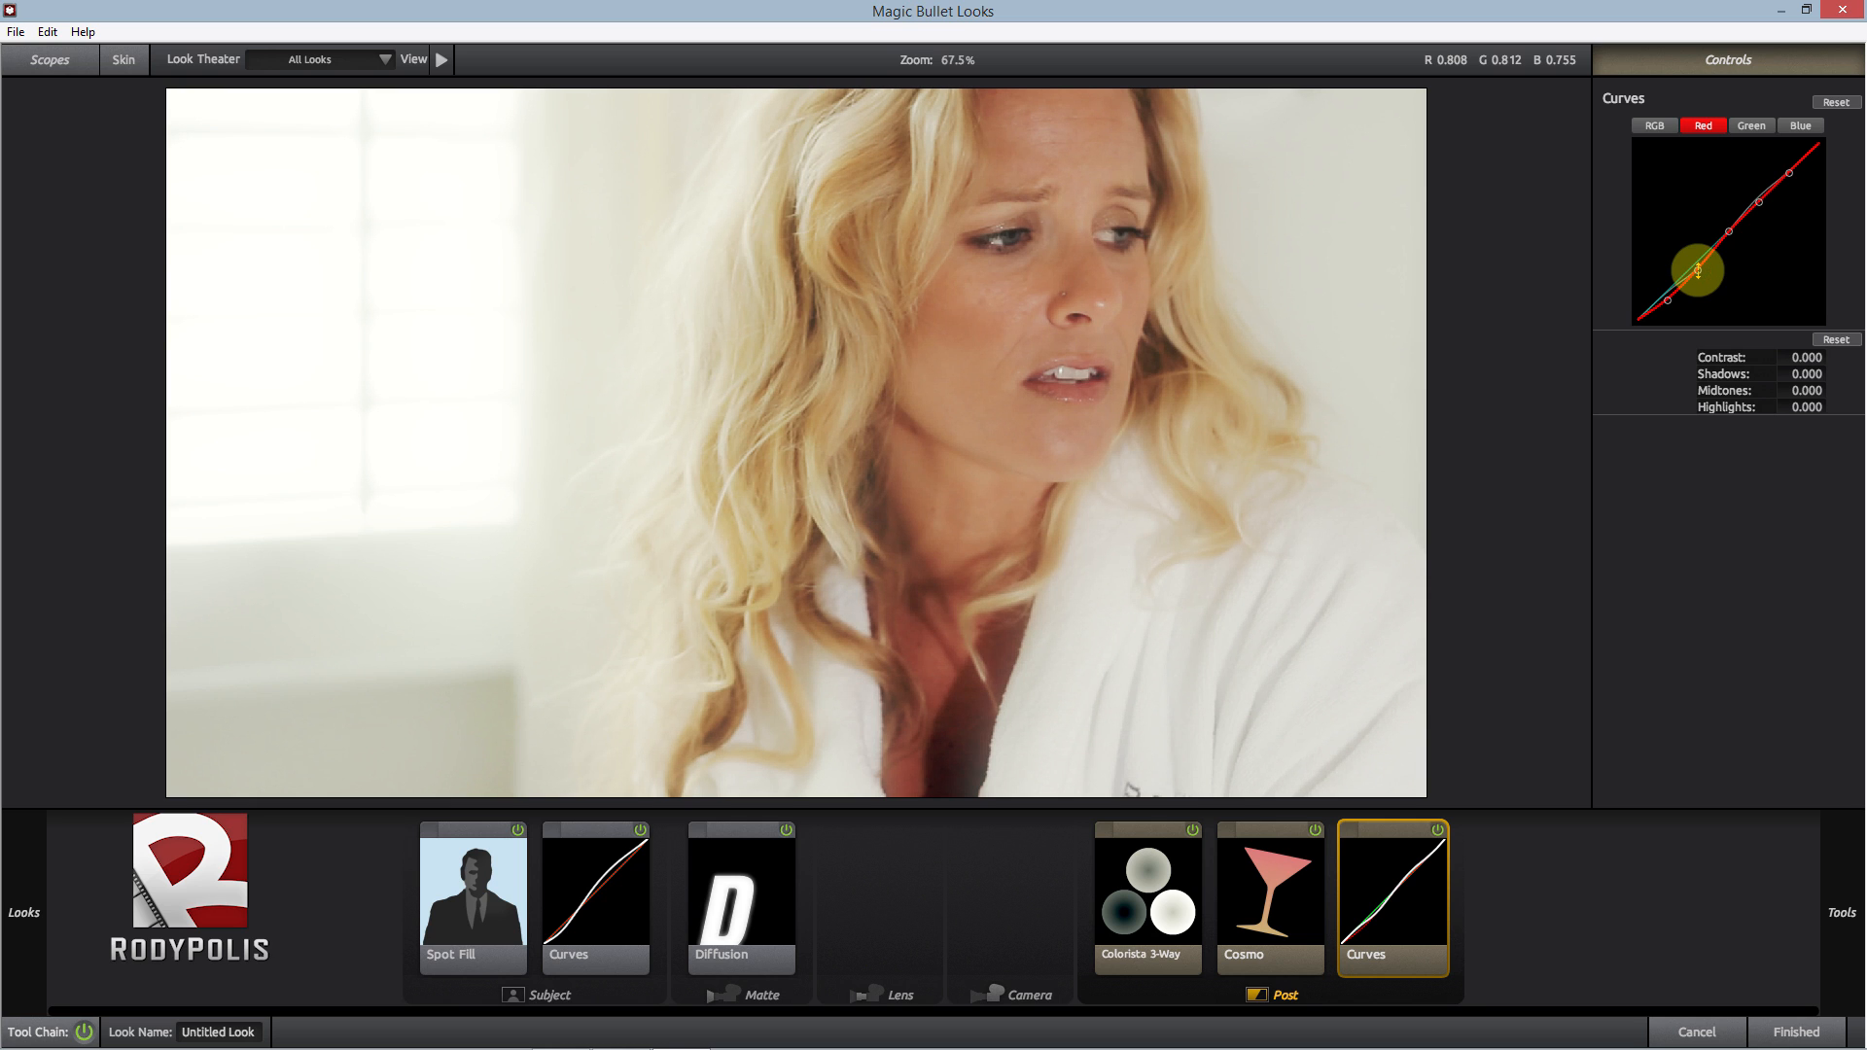
- Test a strong shadow drop on the Red curve, restore it to a slight dip, and compare the Curves tool off and on
drag(1698, 272, 1667, 319)
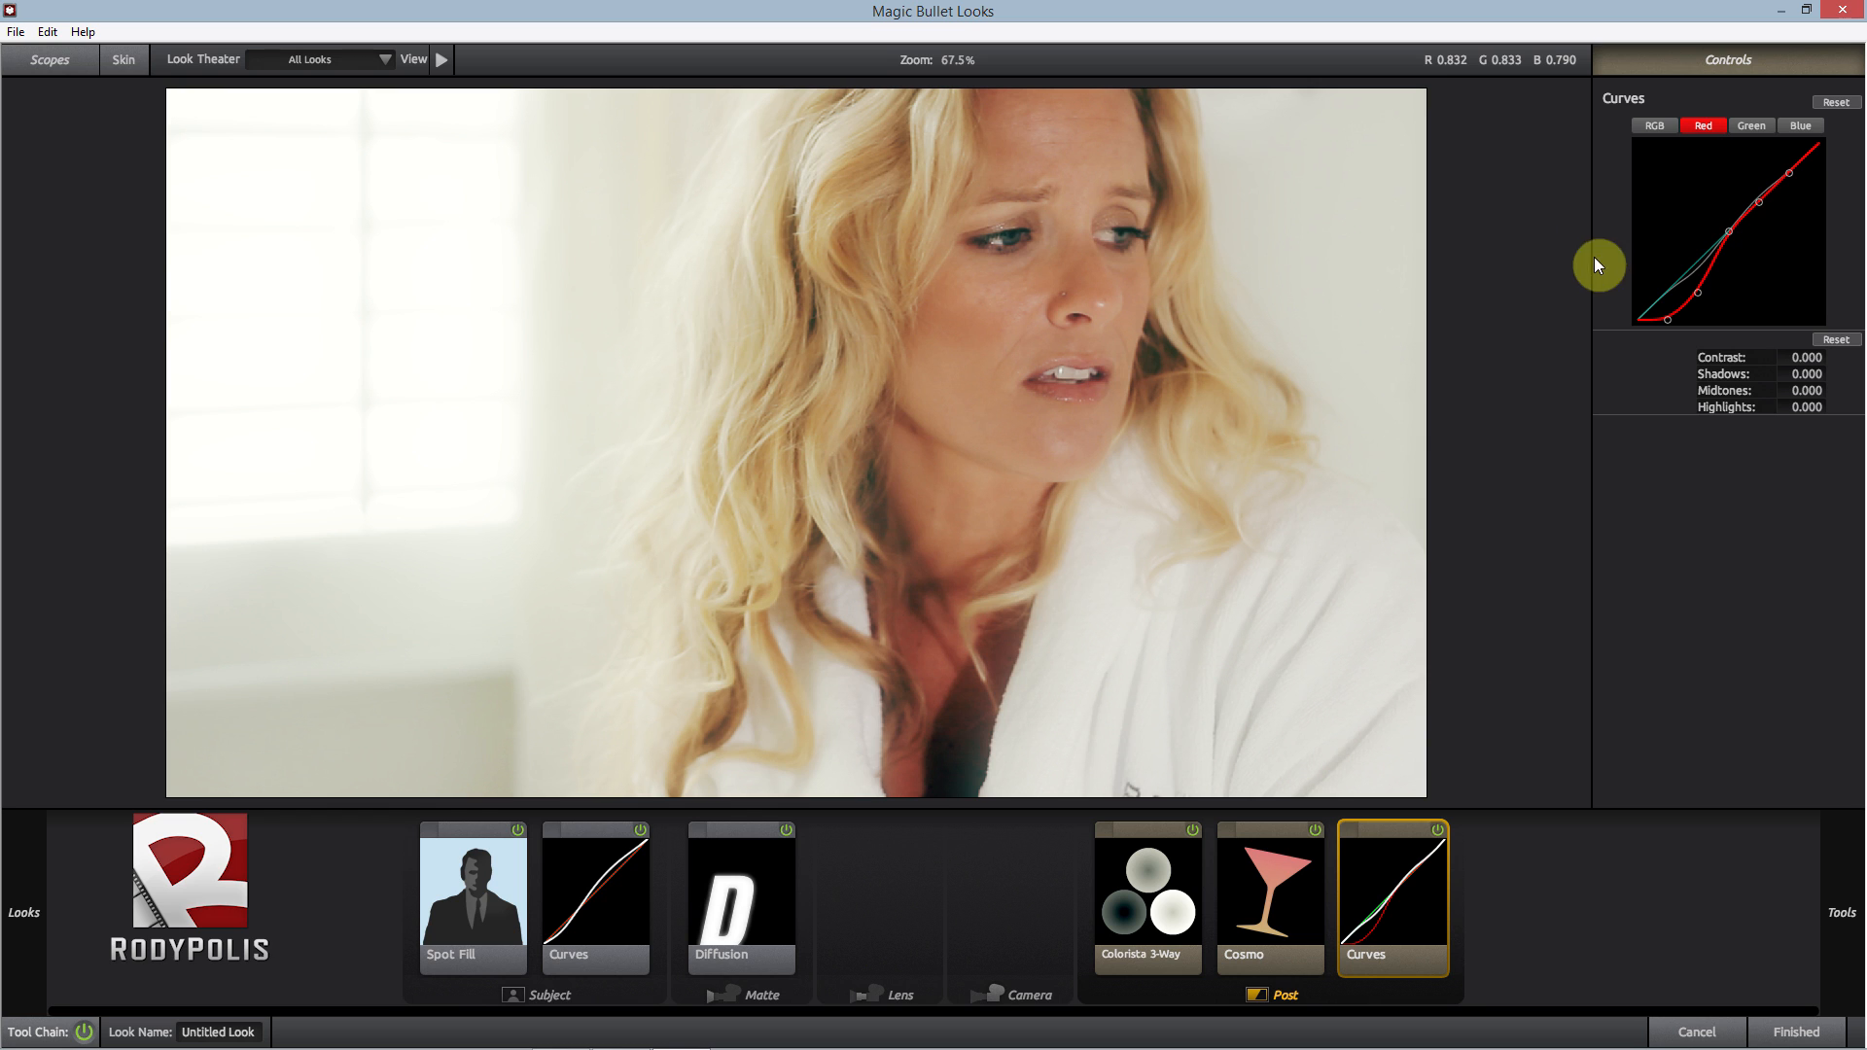
mouse_move(1686, 309)
mouse_down()
mouse_move(1668, 300)
mouse_move(1697, 278)
mouse_up()
click(1697, 277)
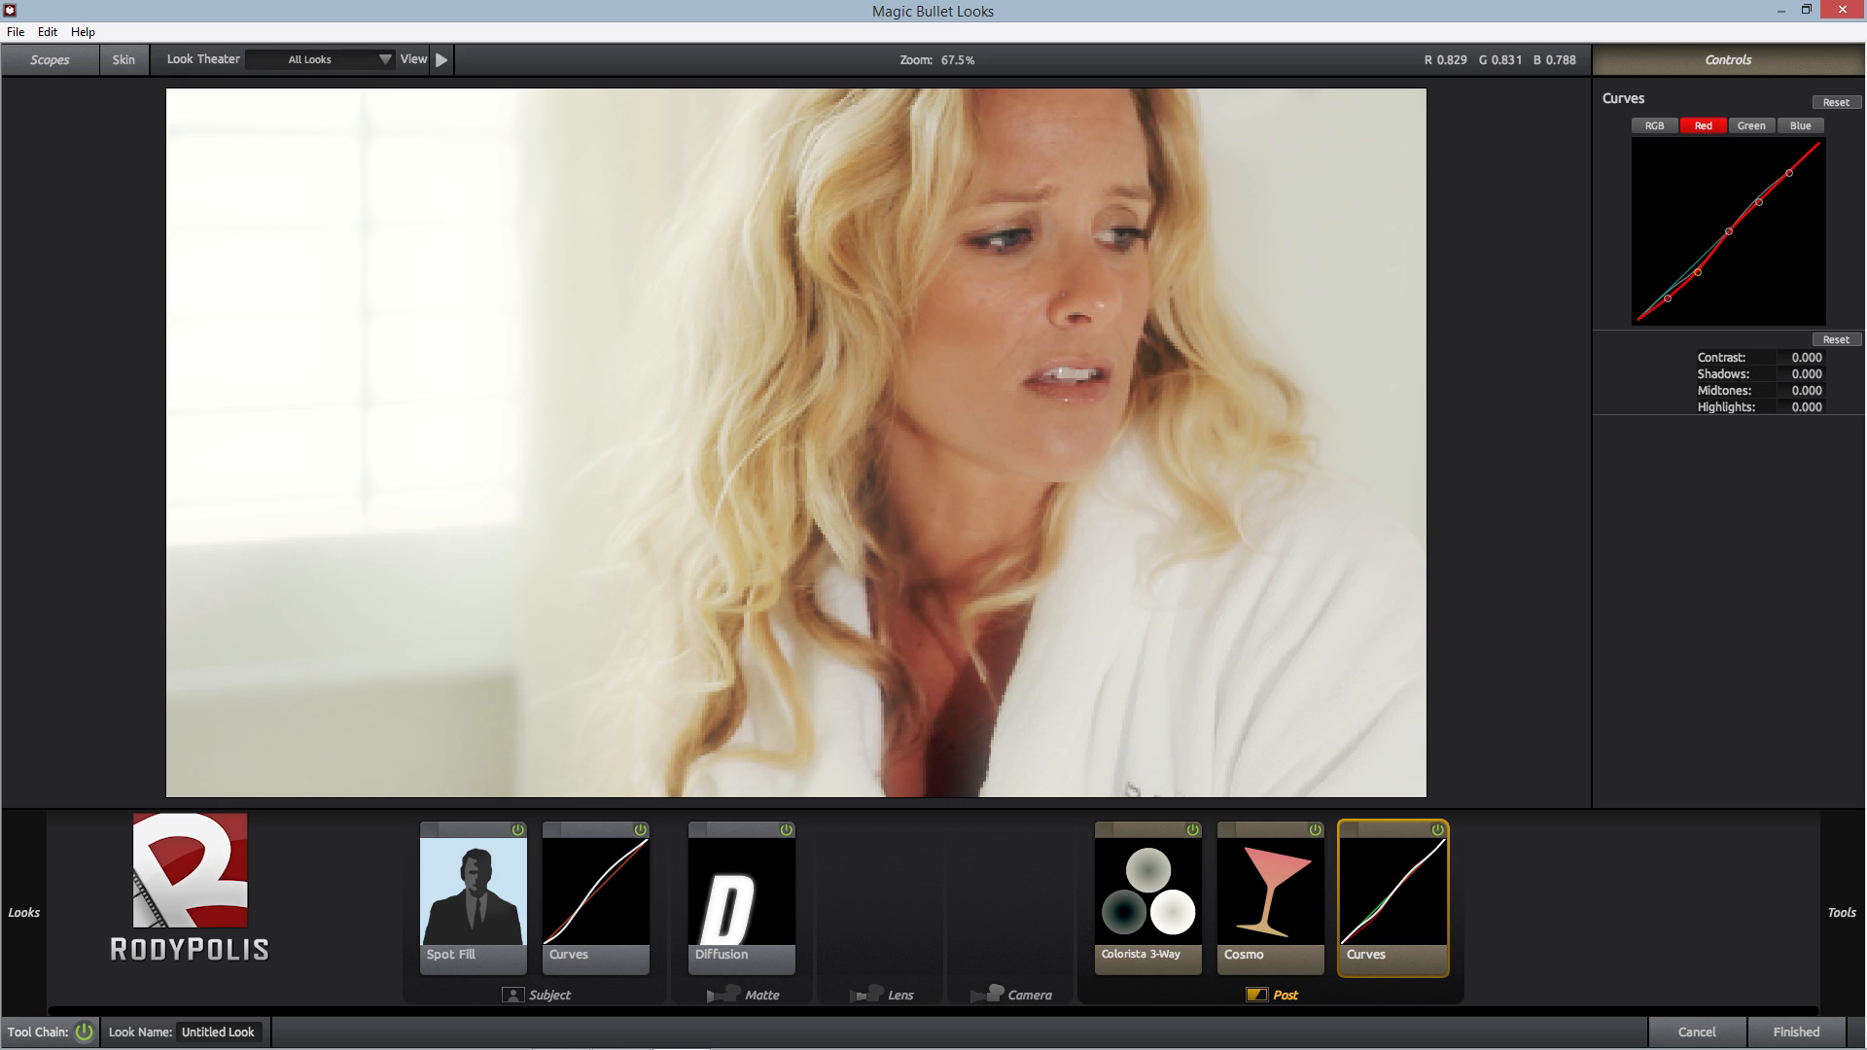
click(1689, 328)
click(1432, 831)
click(1433, 831)
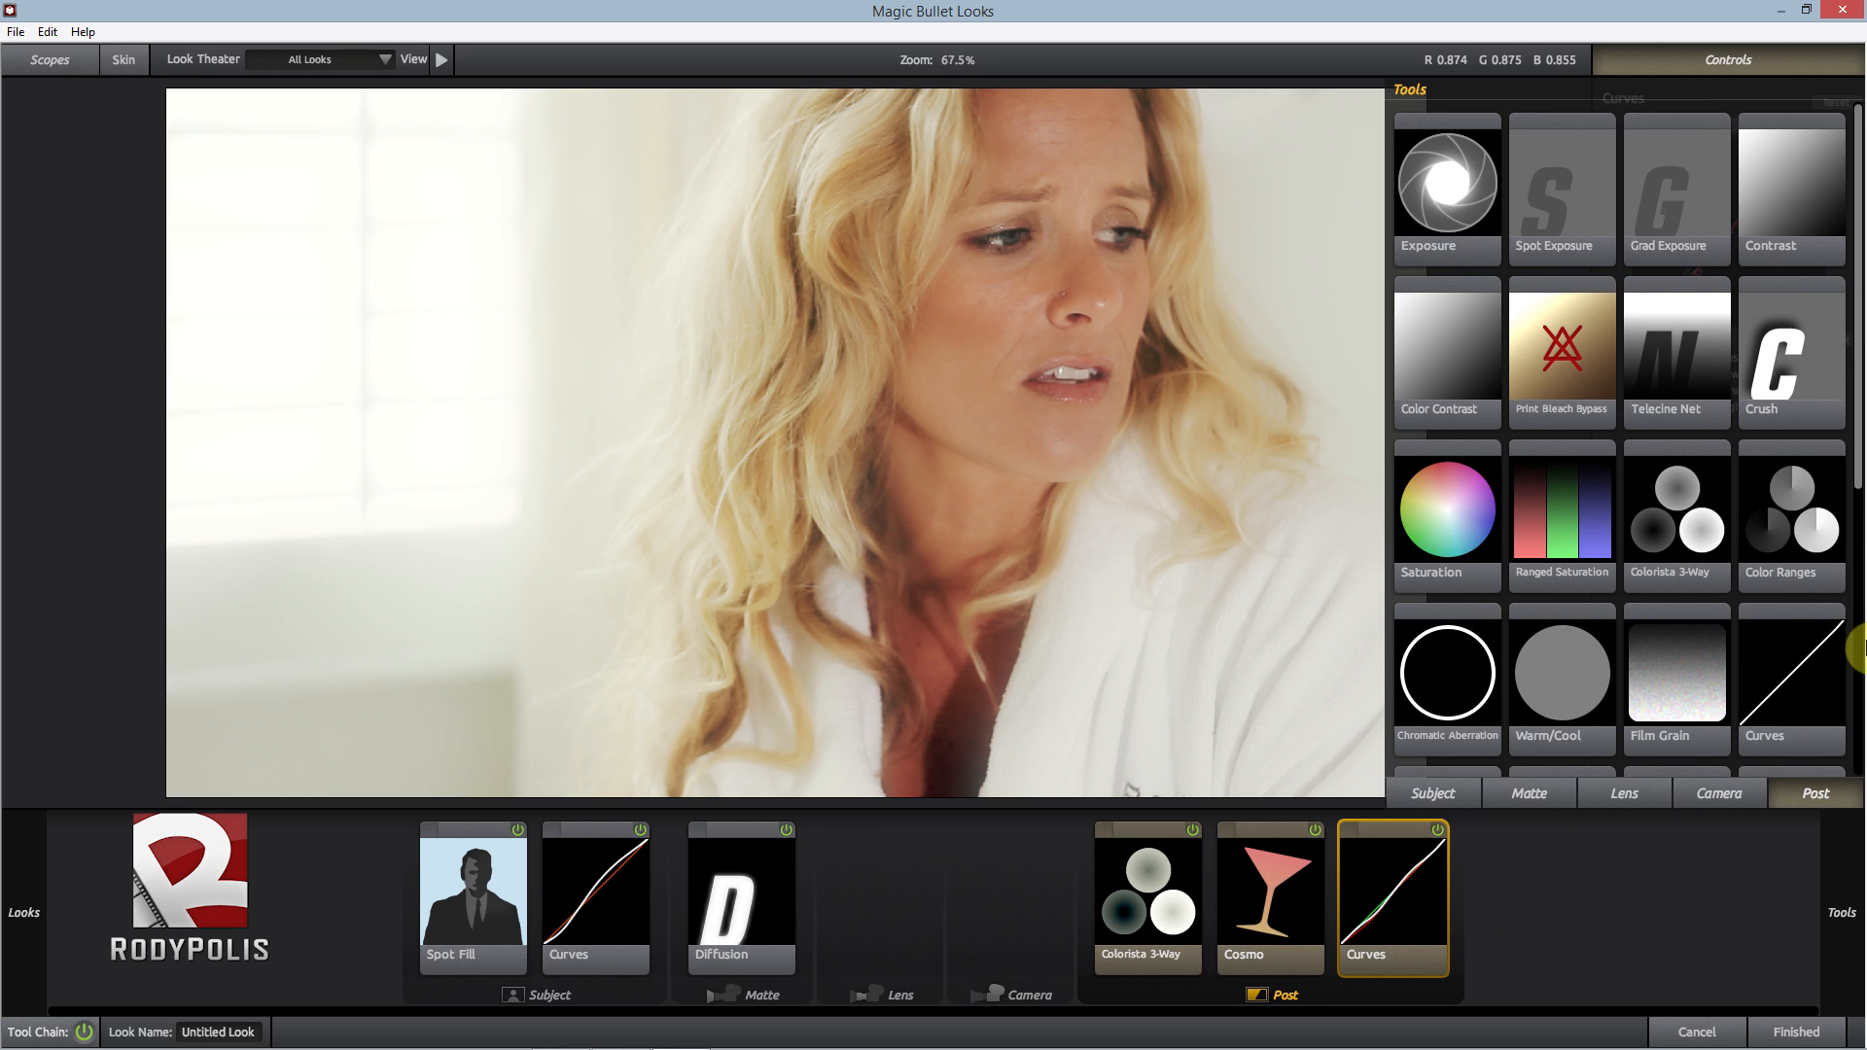
- Compare the graded look with the original footage by switching the whole tool chain off and back on
scroll(1763, 581, down, 3)
scroll(1762, 580, down, 1)
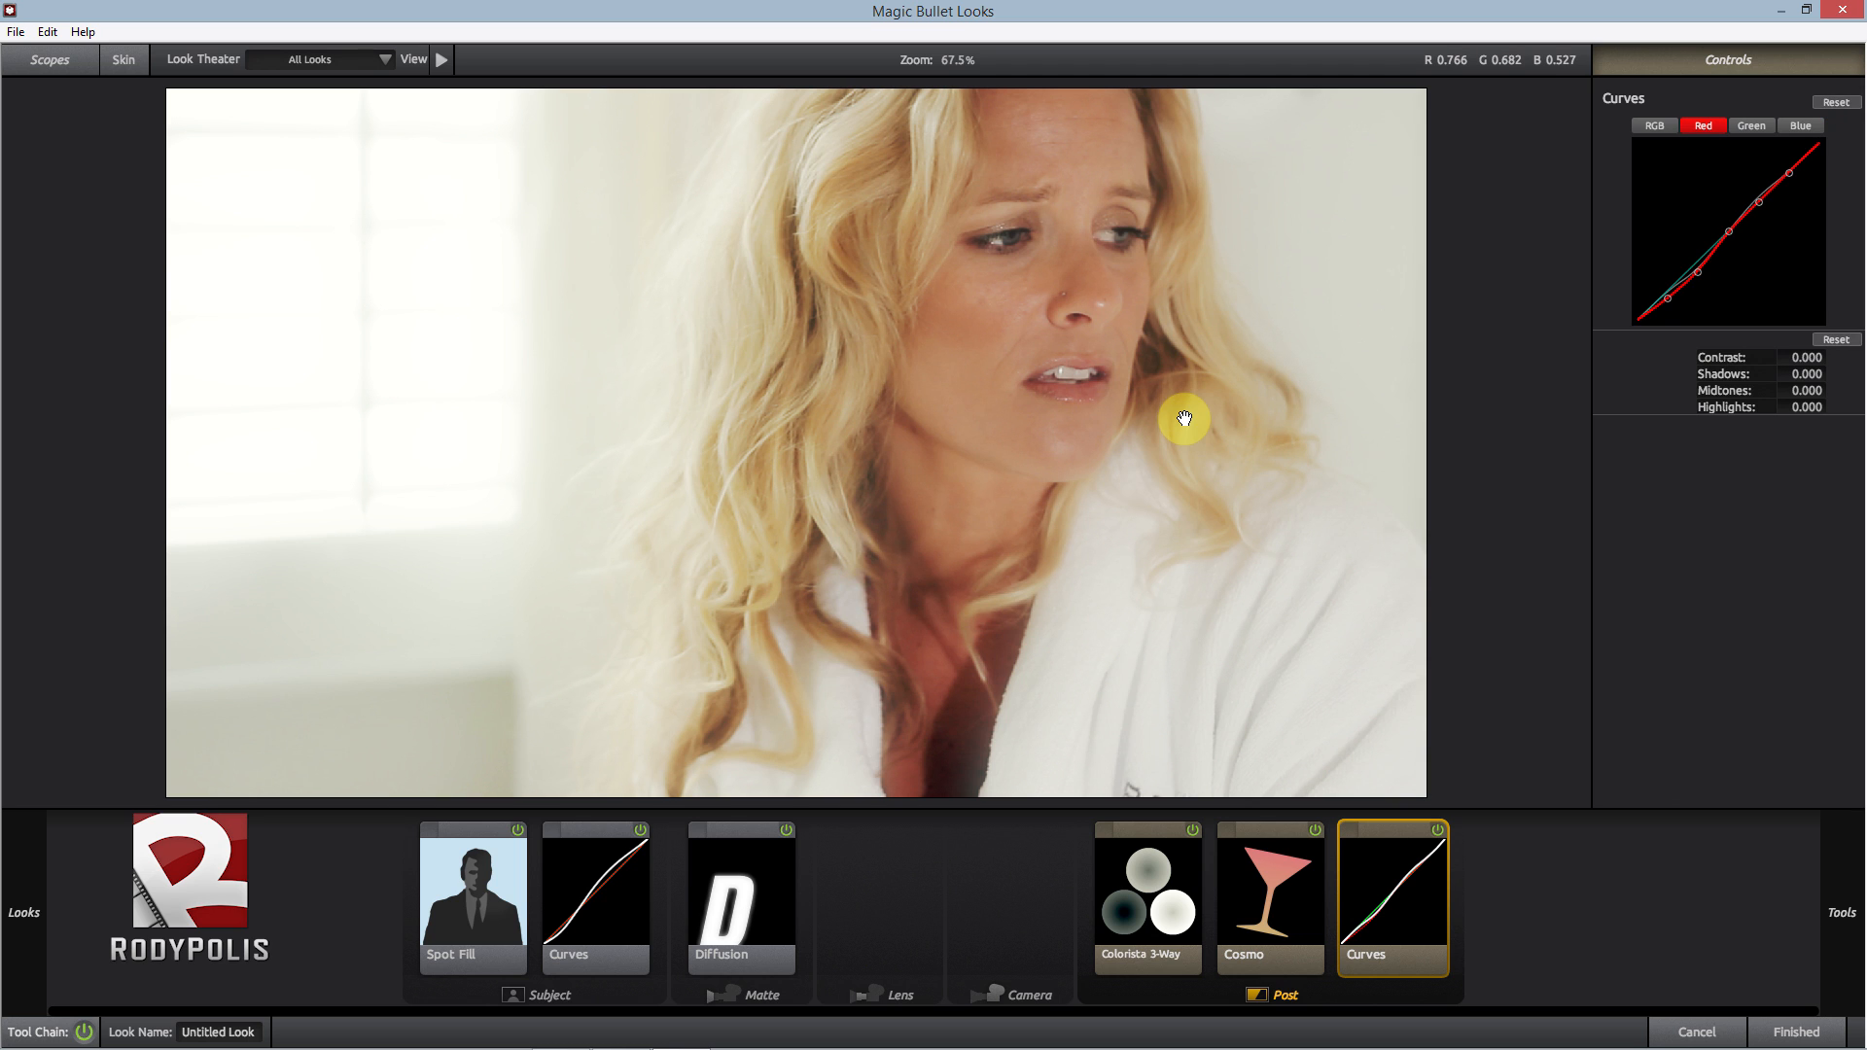
click(86, 1032)
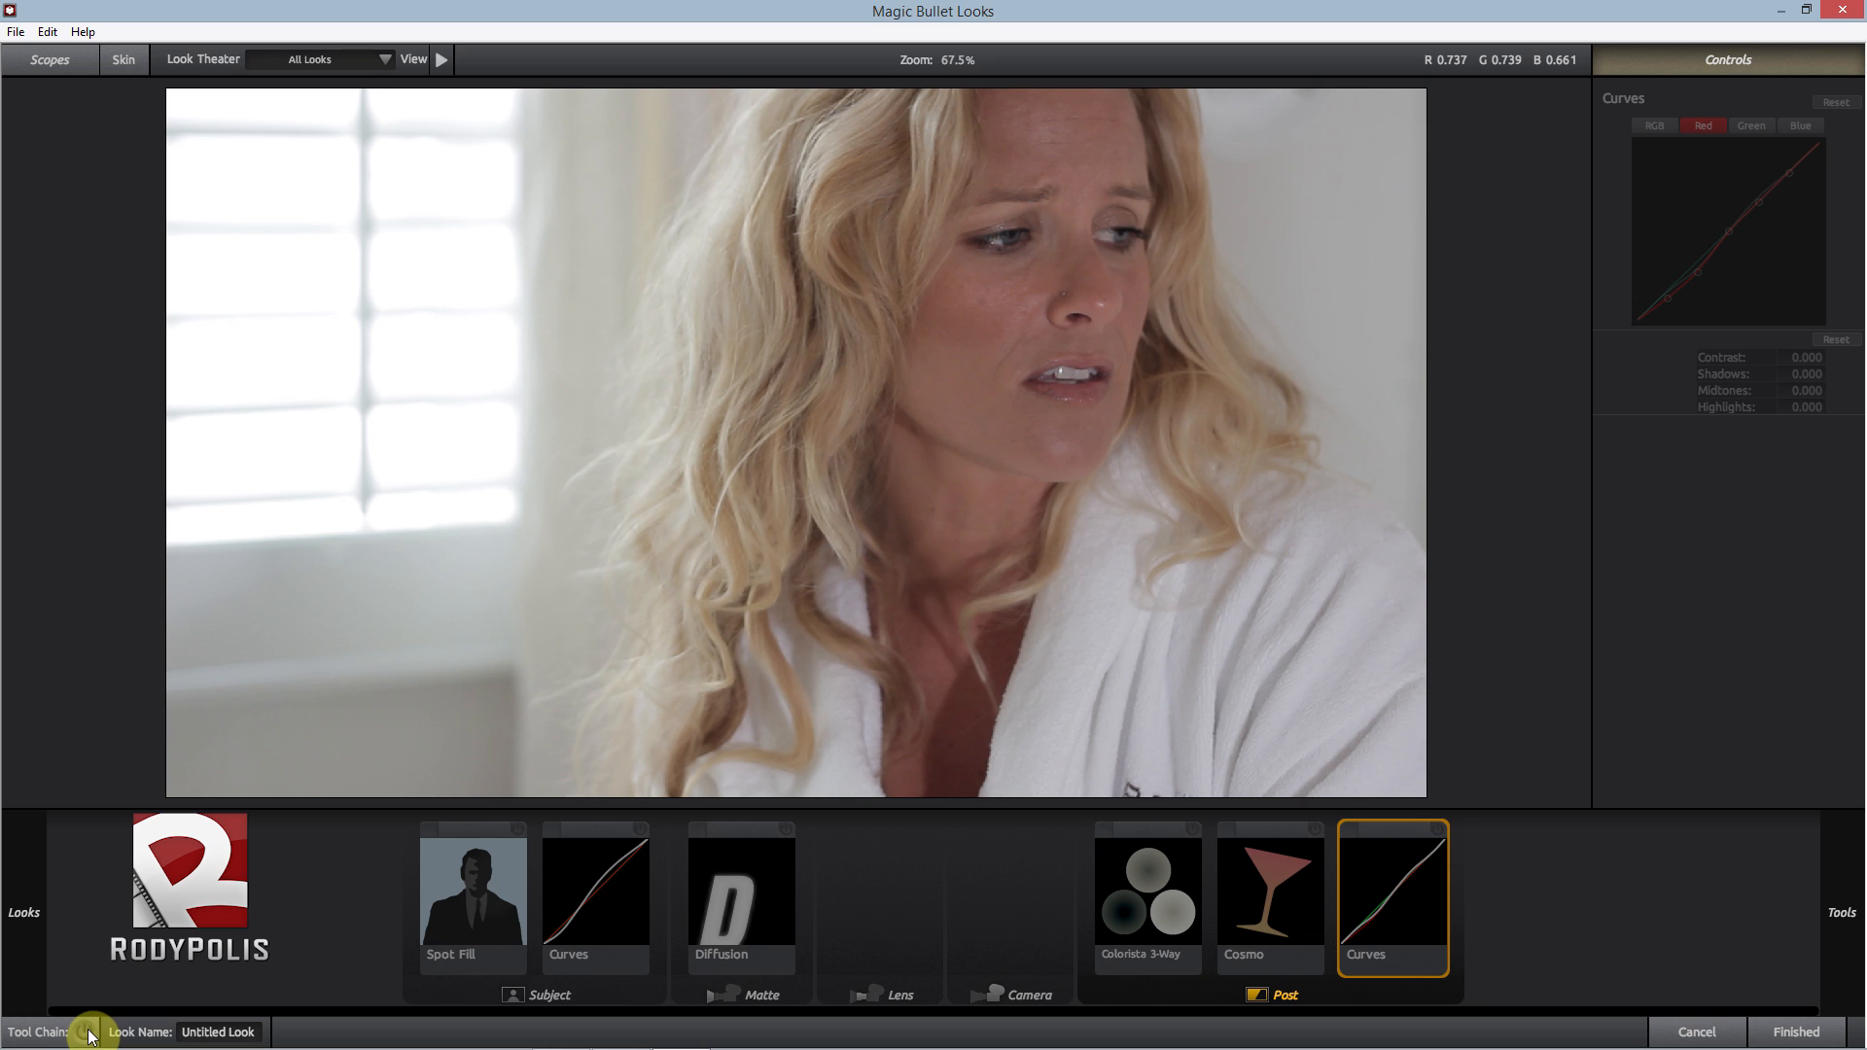
click(87, 1033)
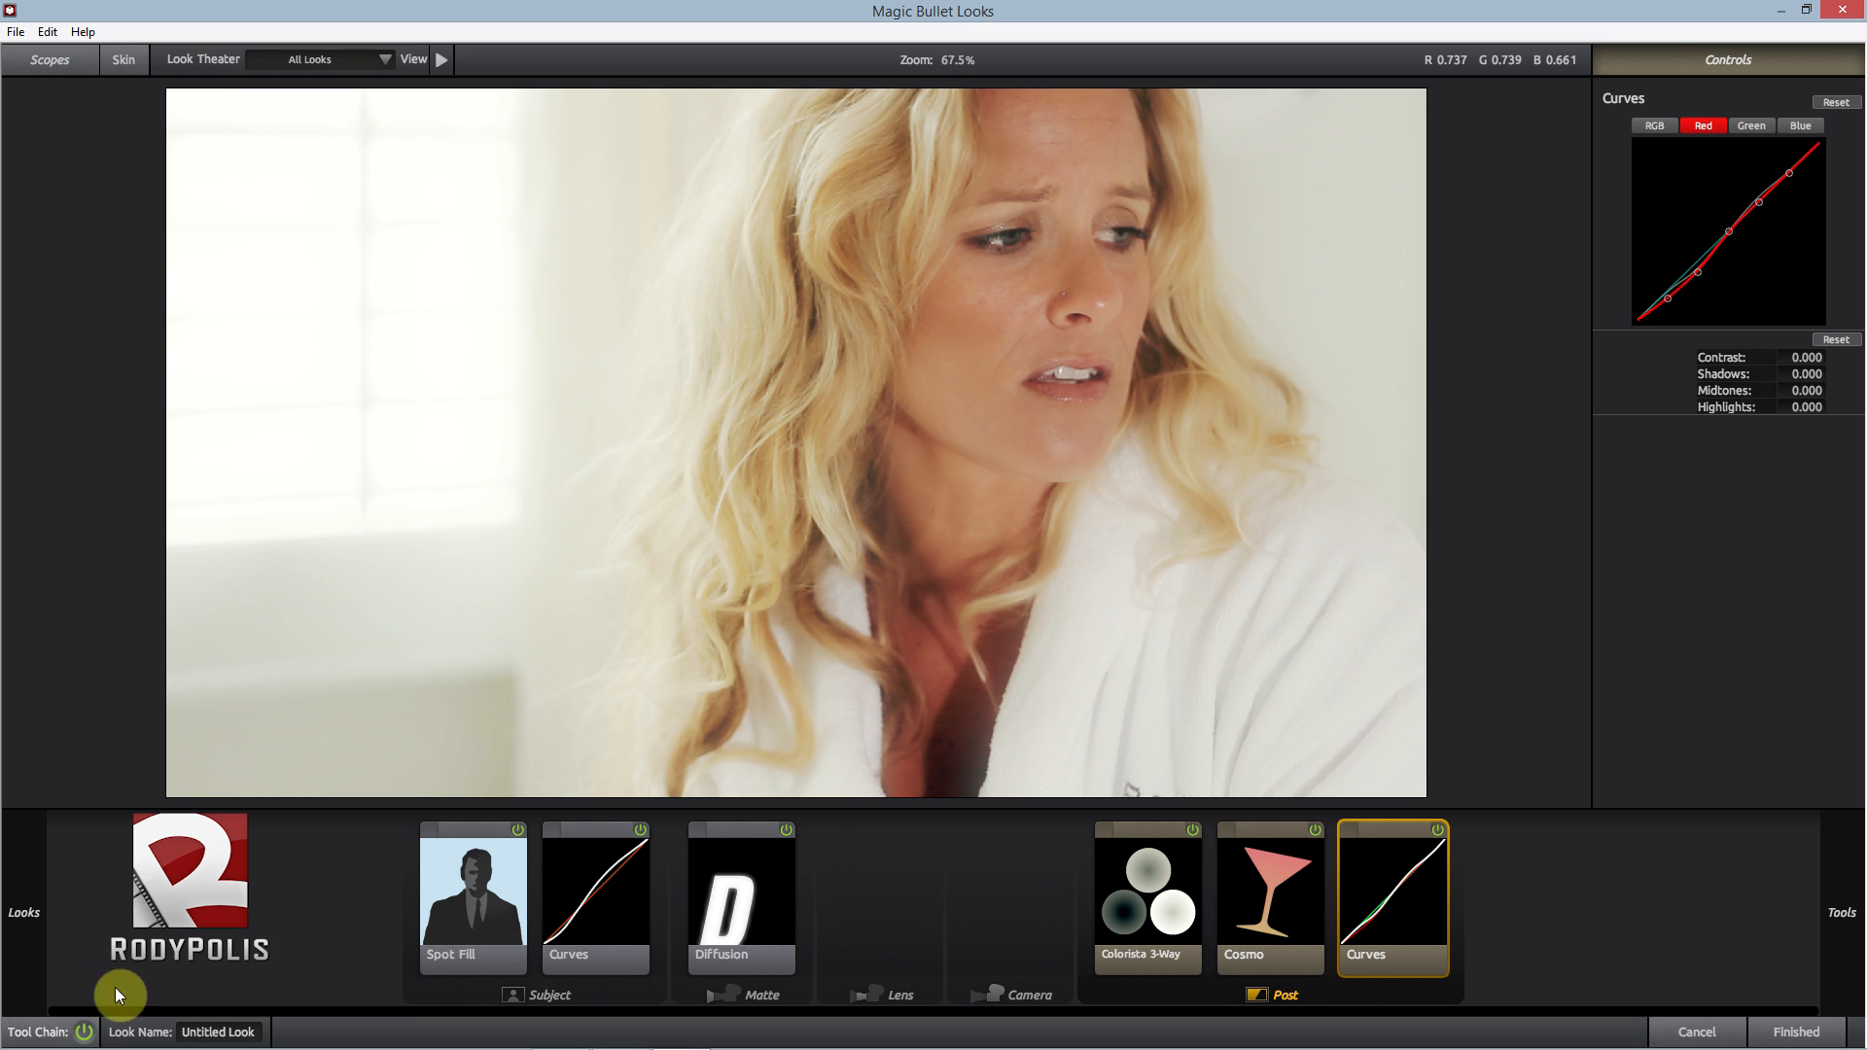
- Add a Ranged HSL tool between Cosmo and the Post-stage Curves, and set orange to hue -4.2% and saturation -20.5%
mouse_move(1855, 614)
drag(1711, 551, 1346, 912)
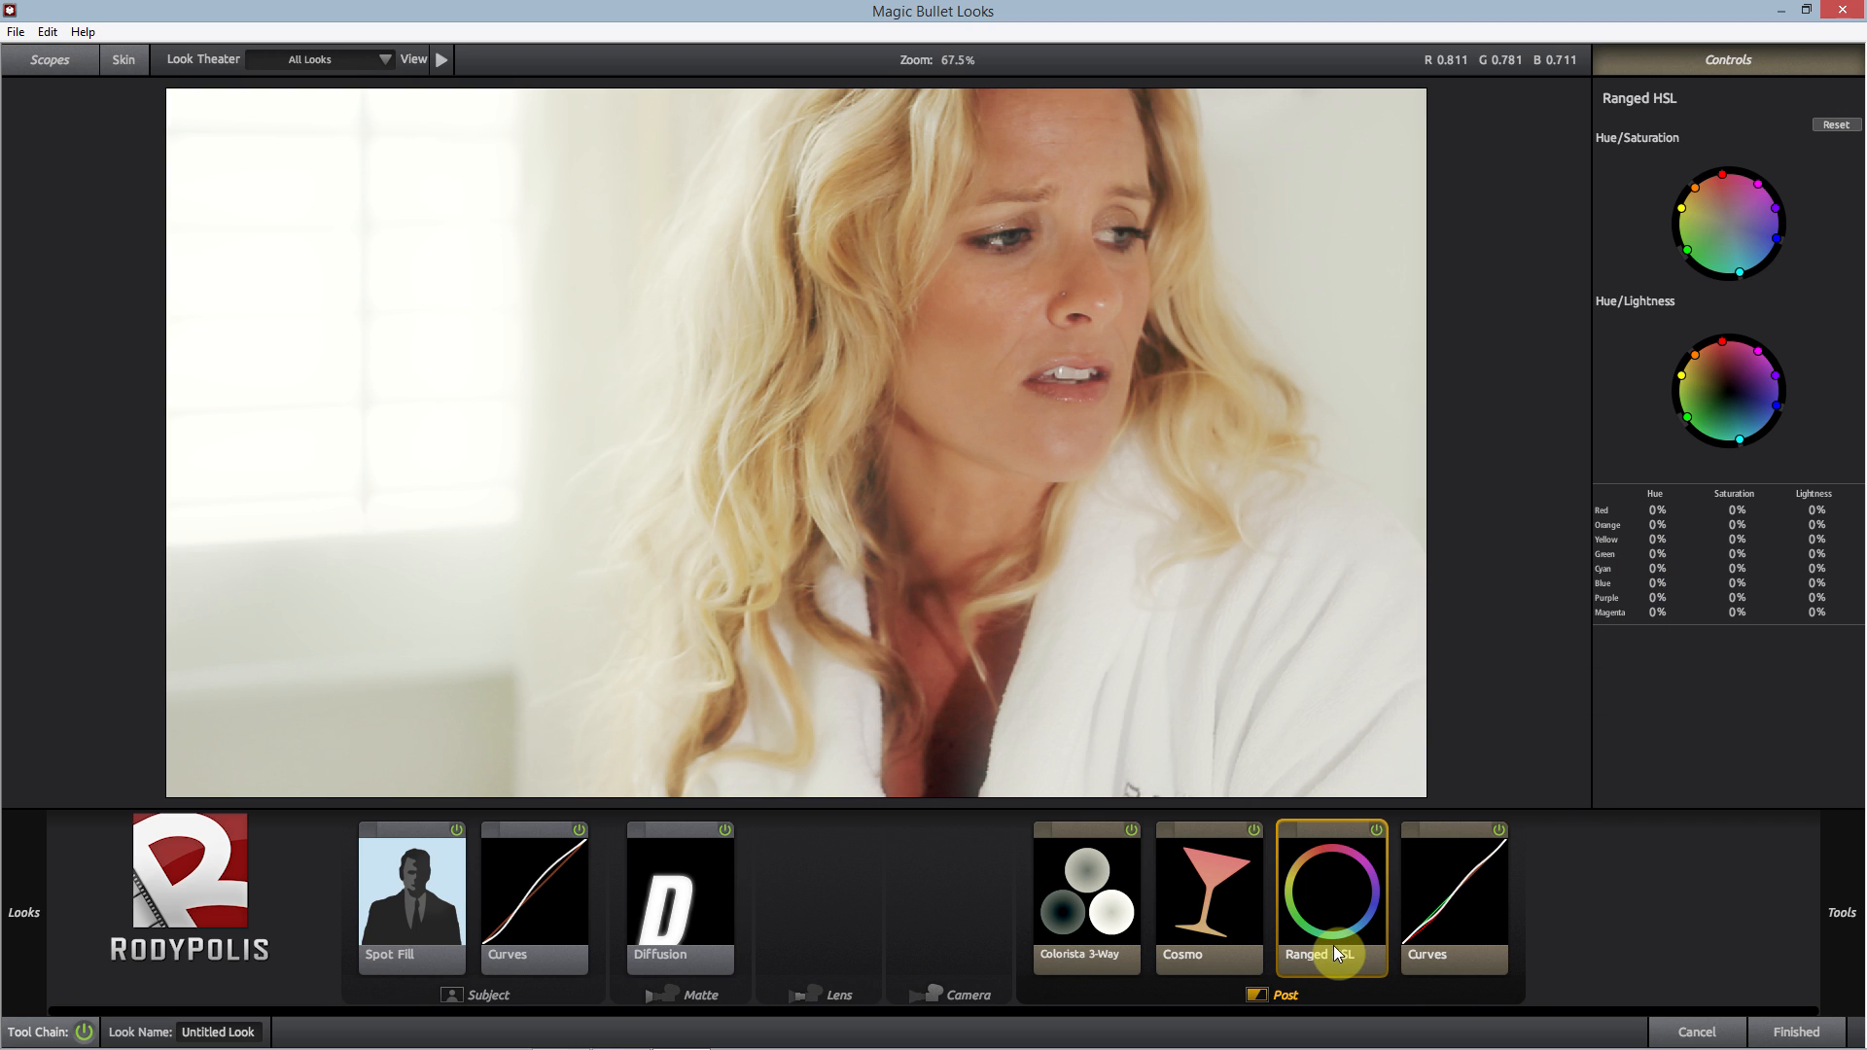
click(1721, 196)
drag(1694, 183, 1702, 194)
drag(1702, 194, 1703, 194)
click(1377, 829)
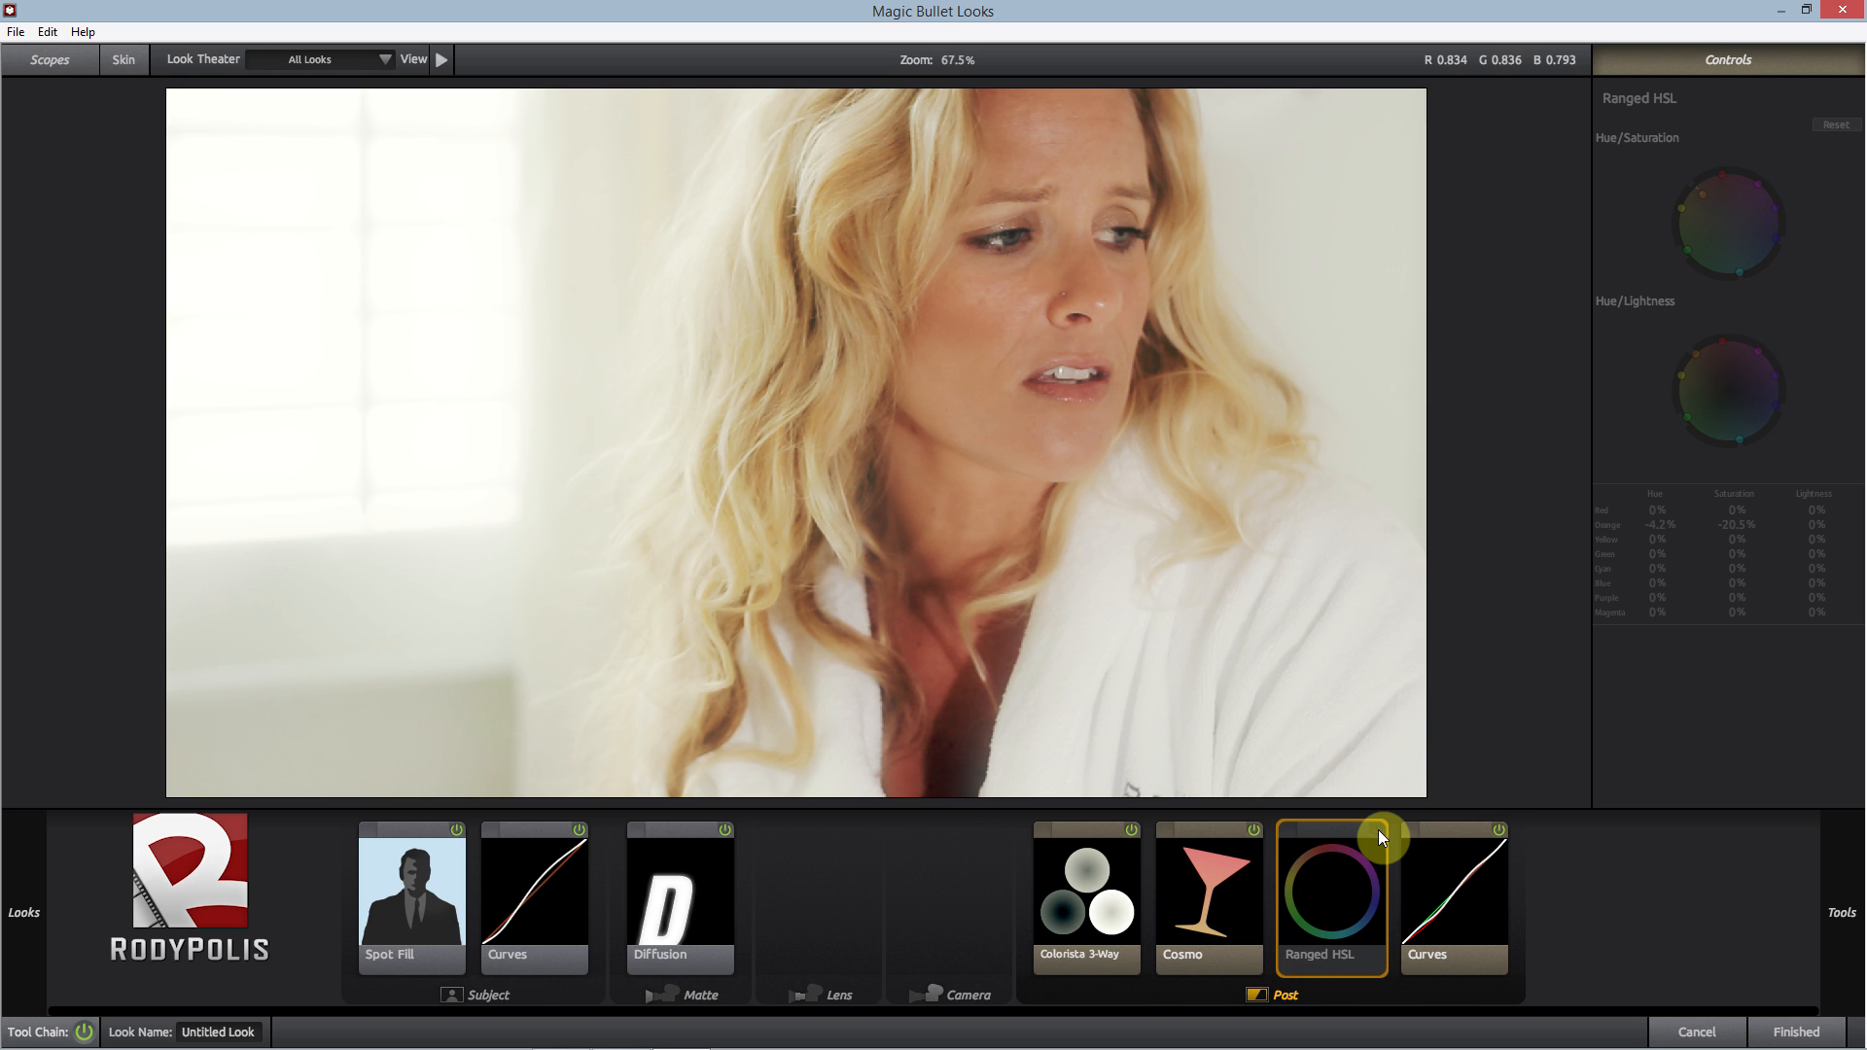
click(1377, 830)
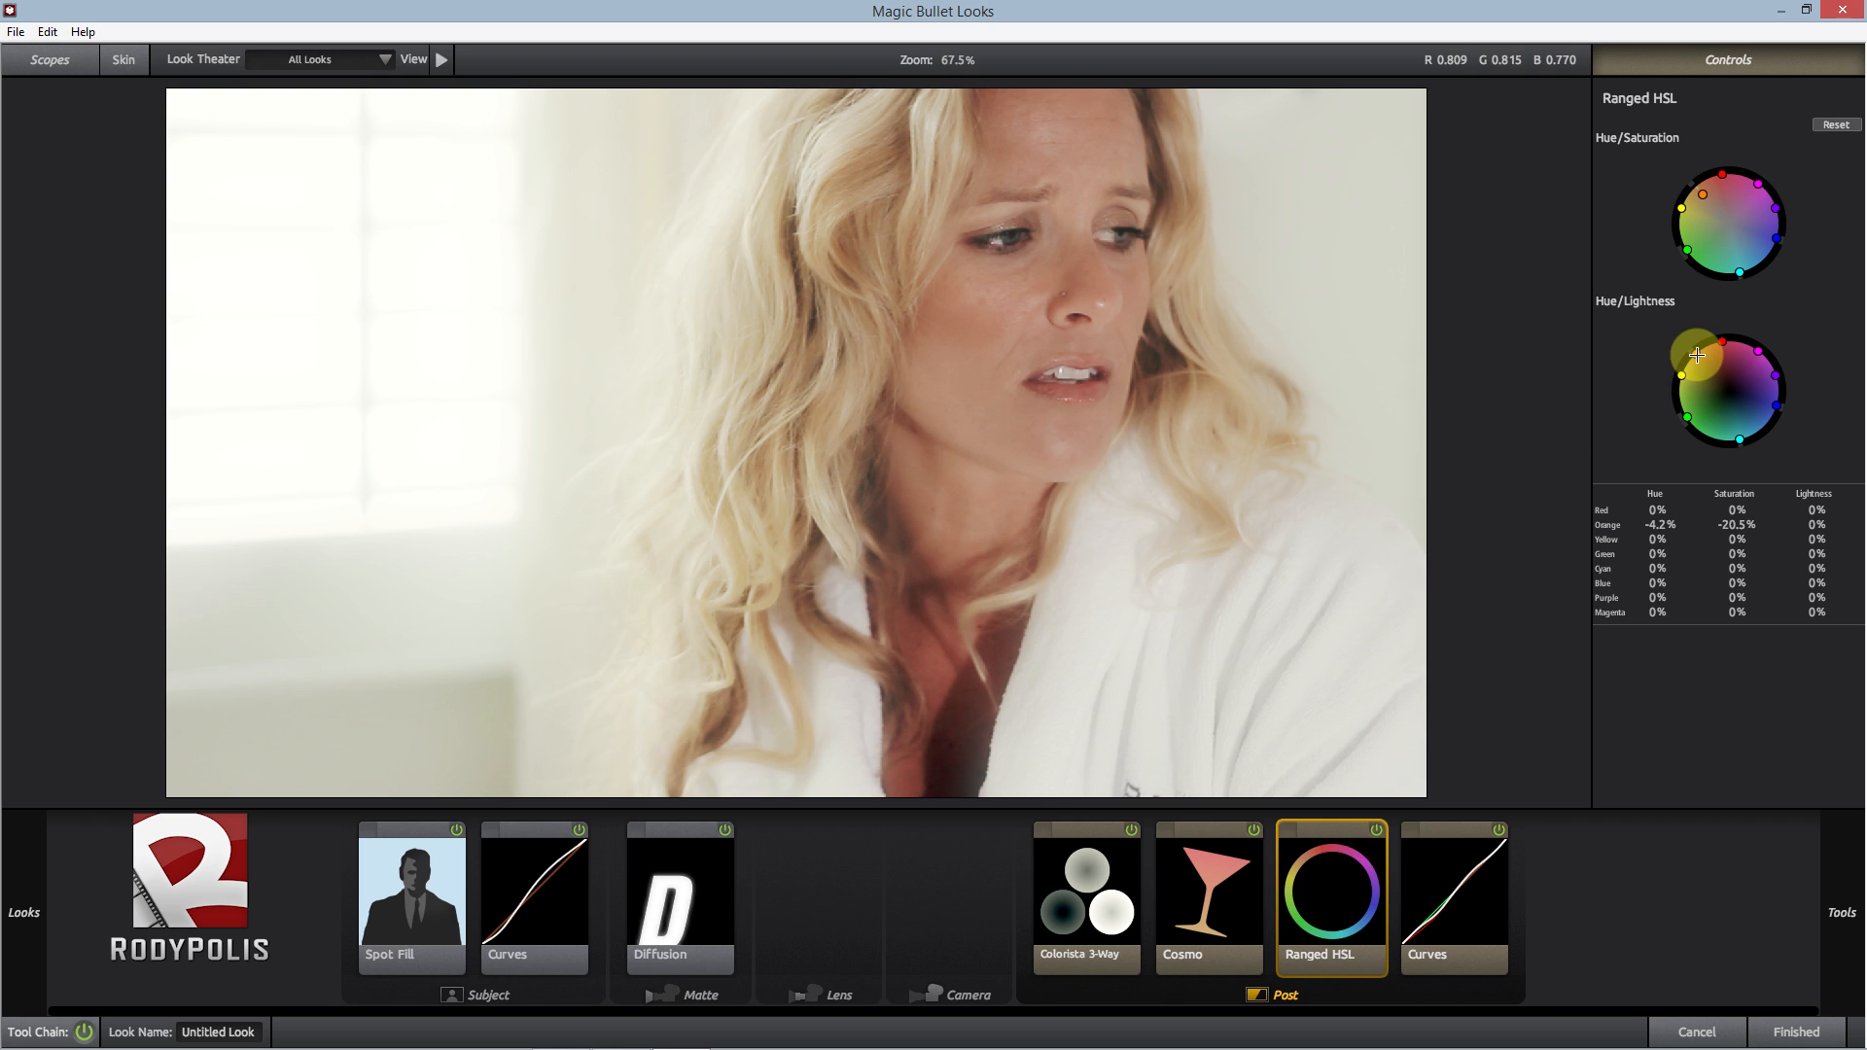
- Set orange in Ranged HSL to lightness +11.9% and hue -7.5%, and compare the full look with the original footage
drag(1696, 354, 1694, 350)
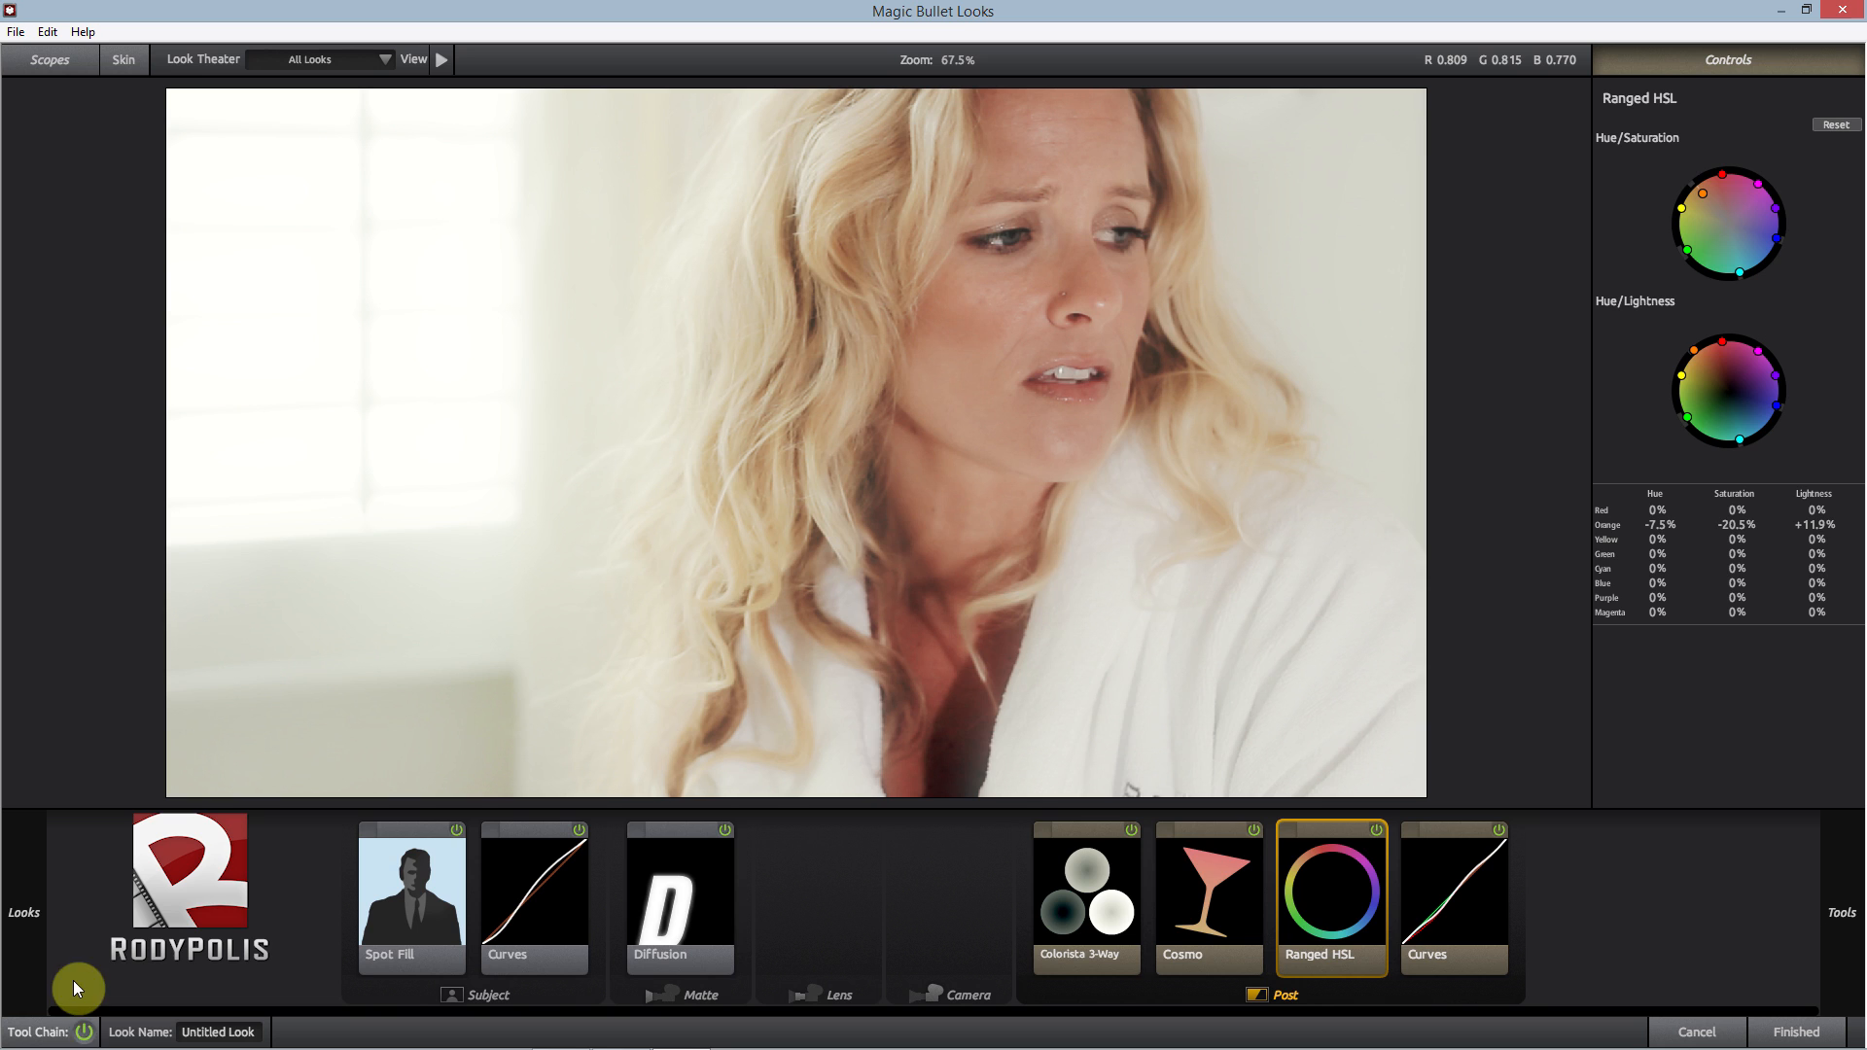
click(85, 1031)
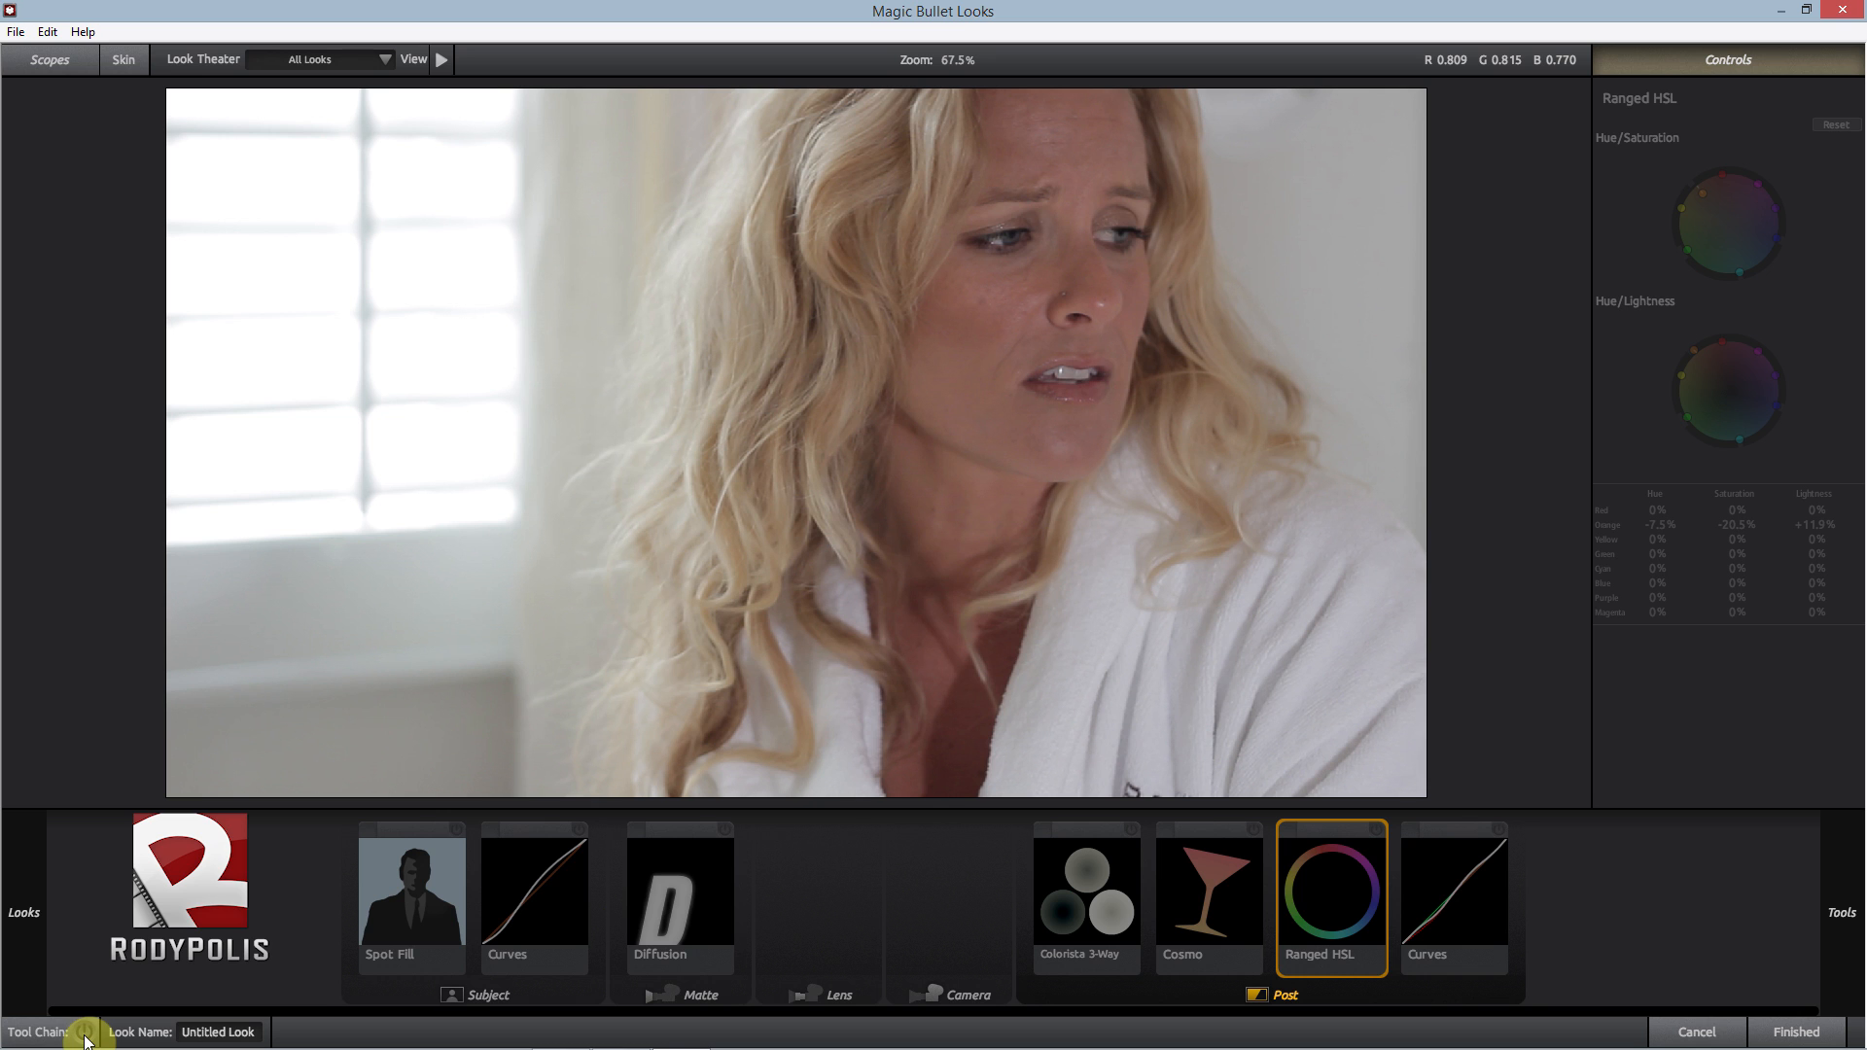
click(86, 1037)
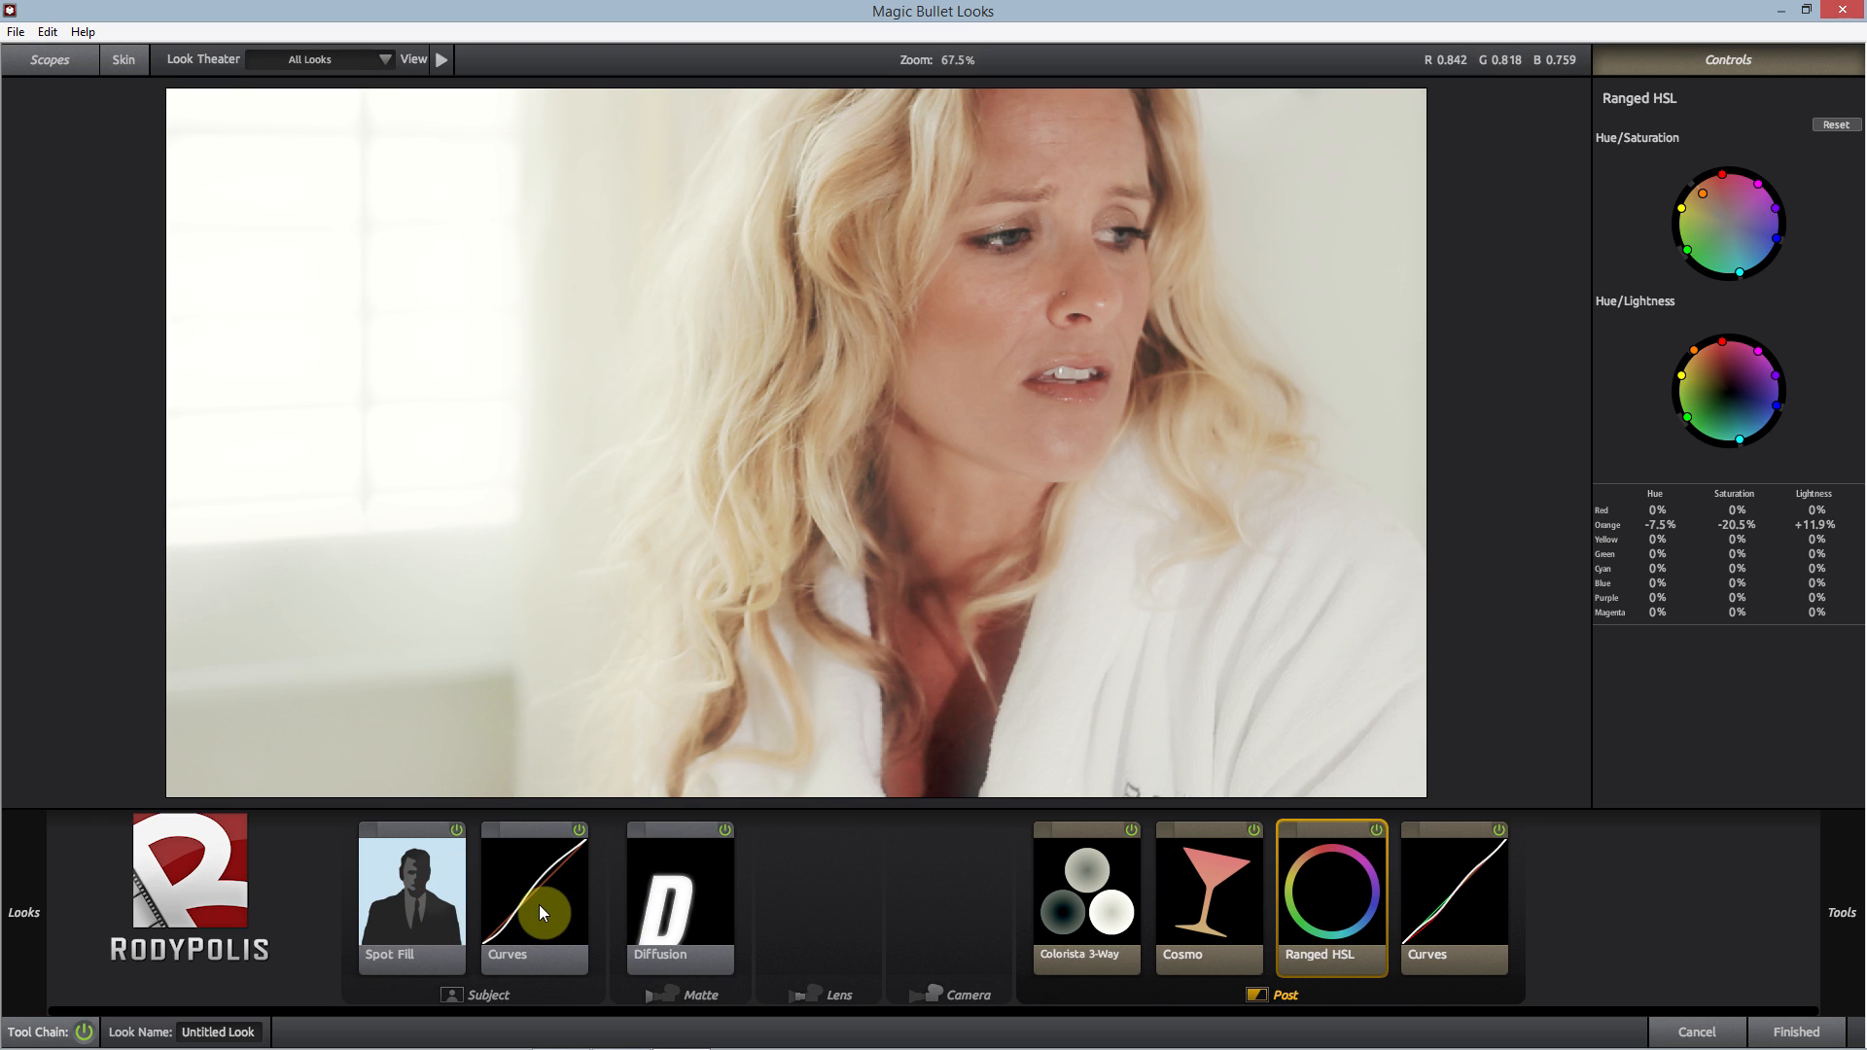
- Review the settings of Colorista 3-Way, Ranged HSL, Curves and Cosmo, comparing the image with the Post-stage Curves off and on
click(1070, 926)
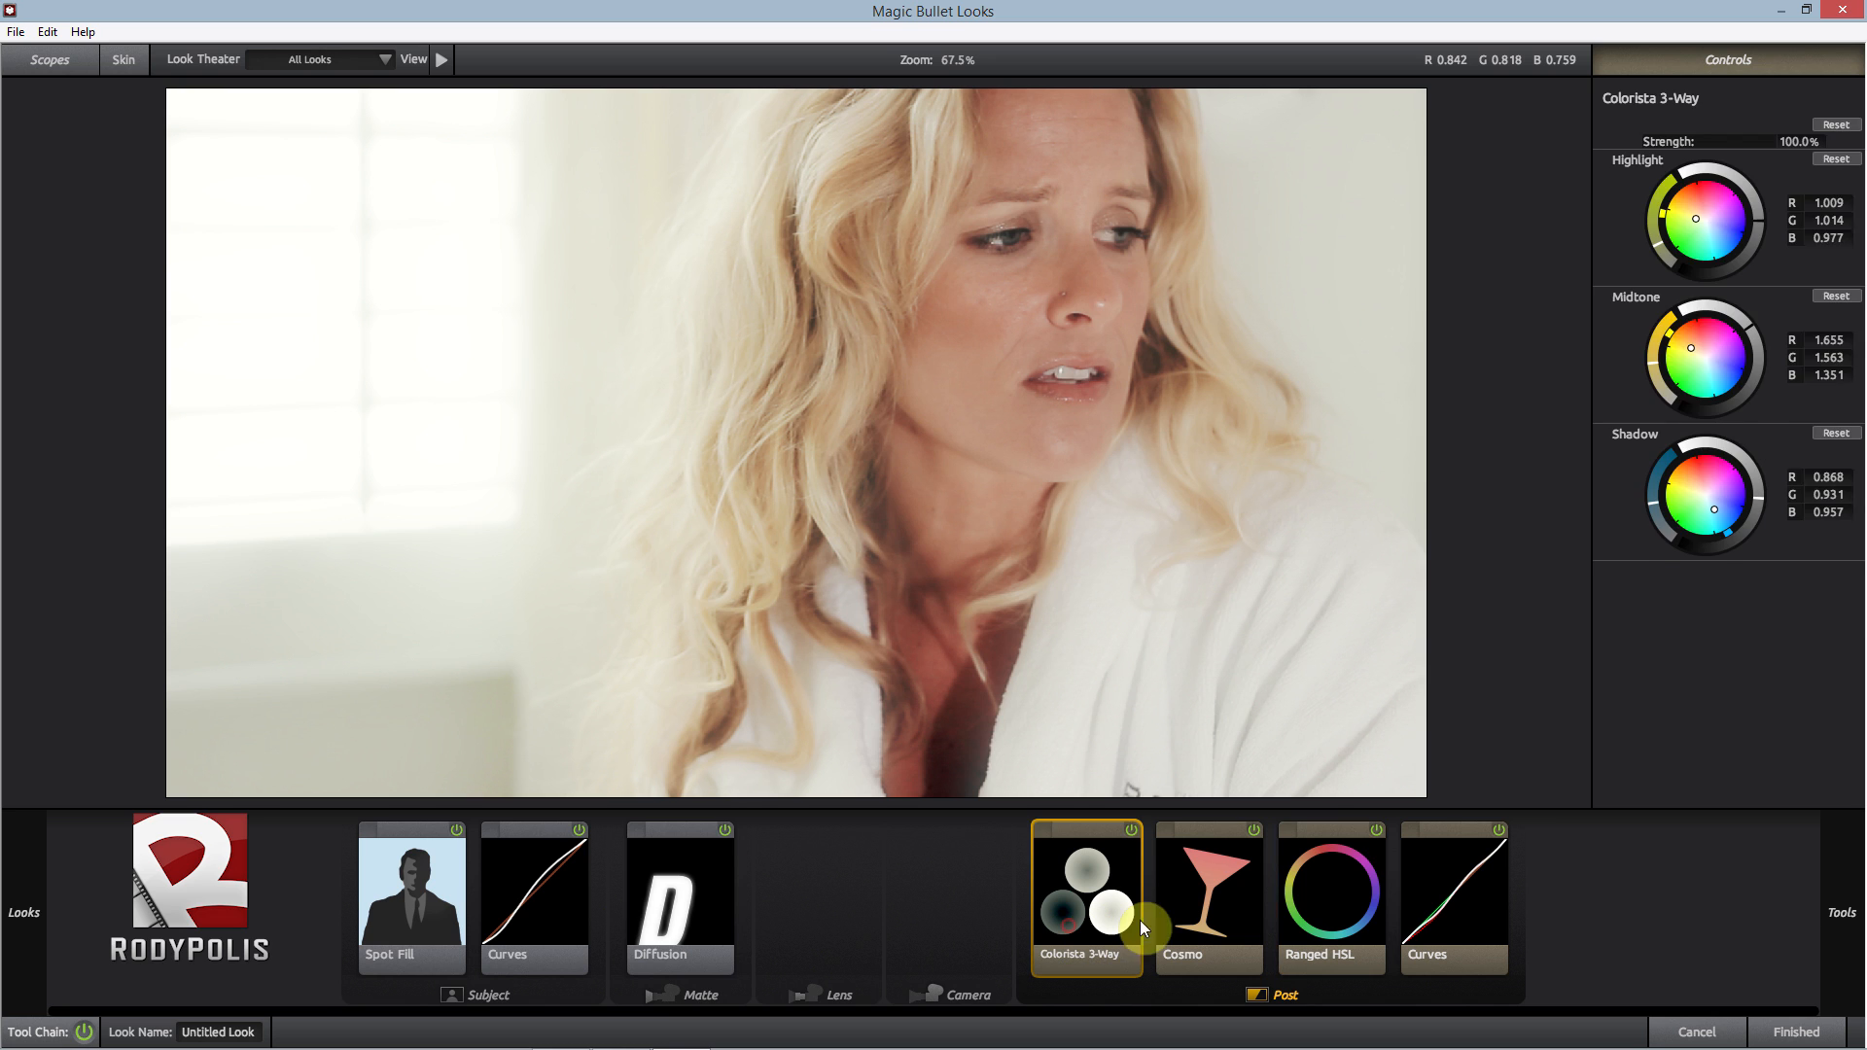
click(1299, 906)
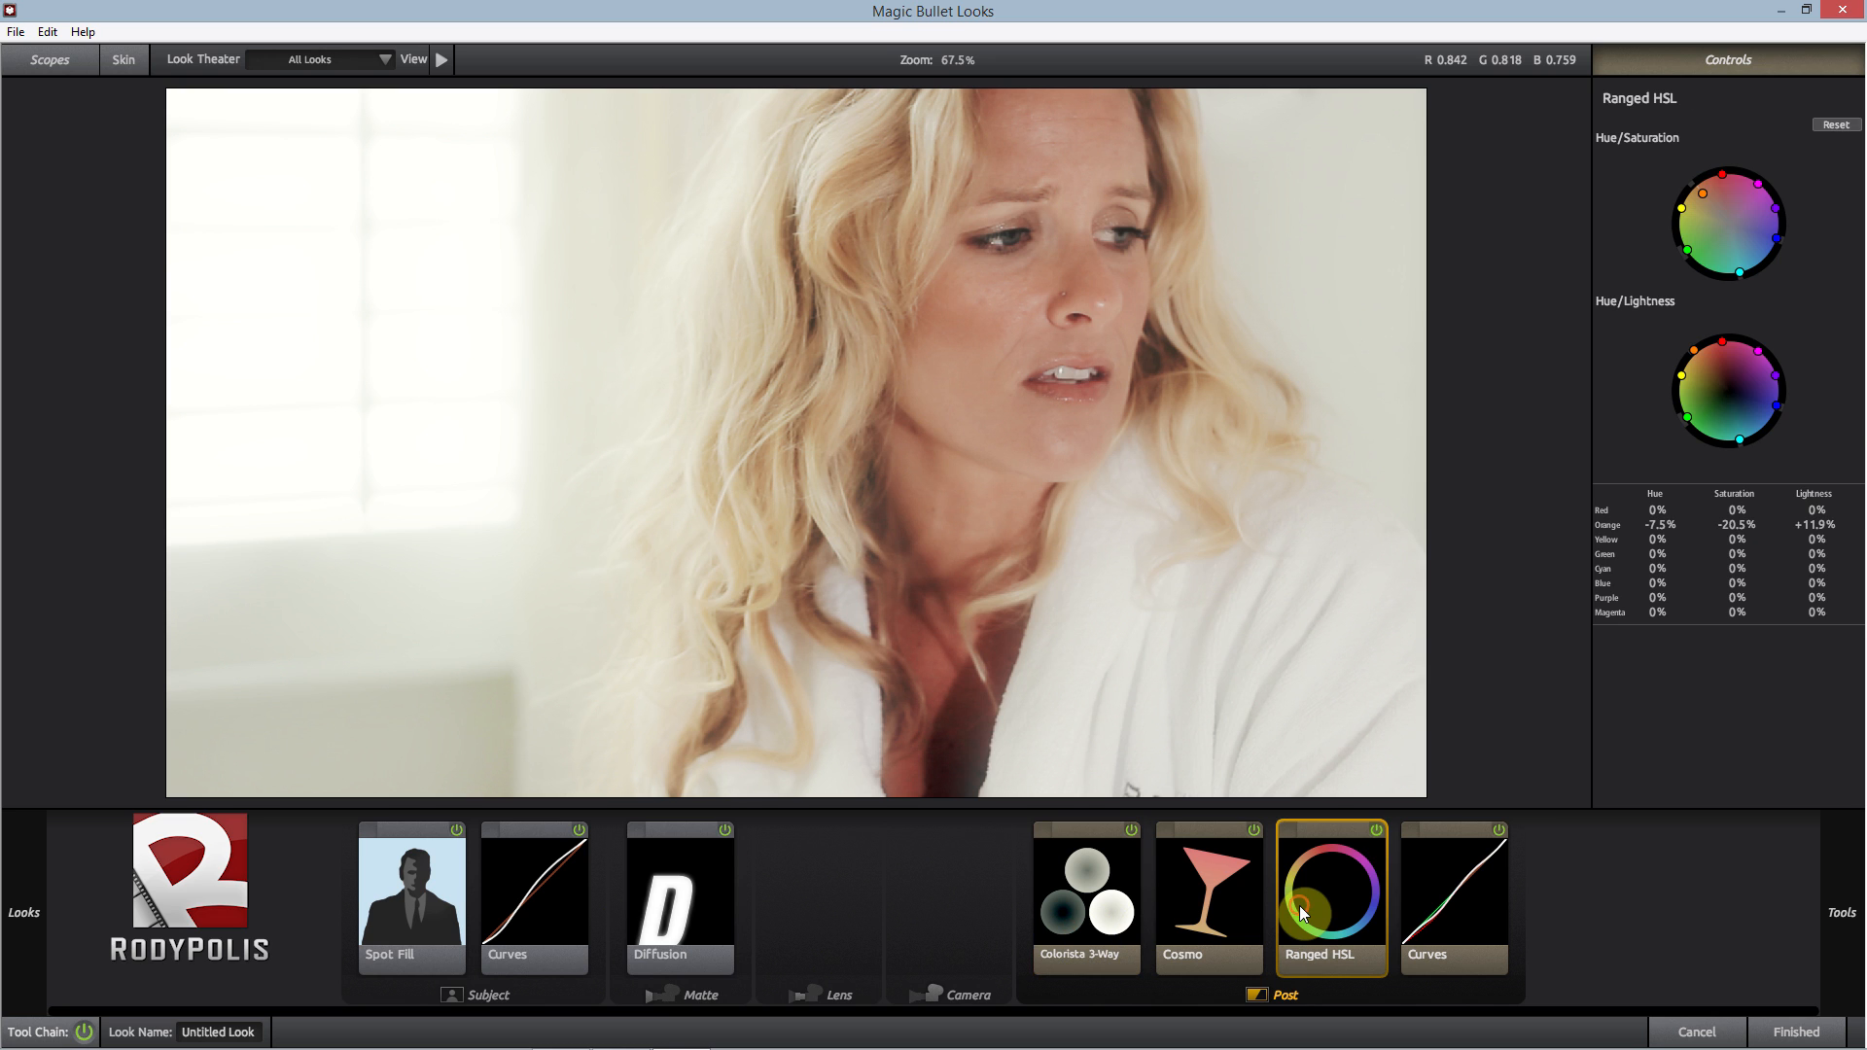
click(1442, 904)
click(1499, 830)
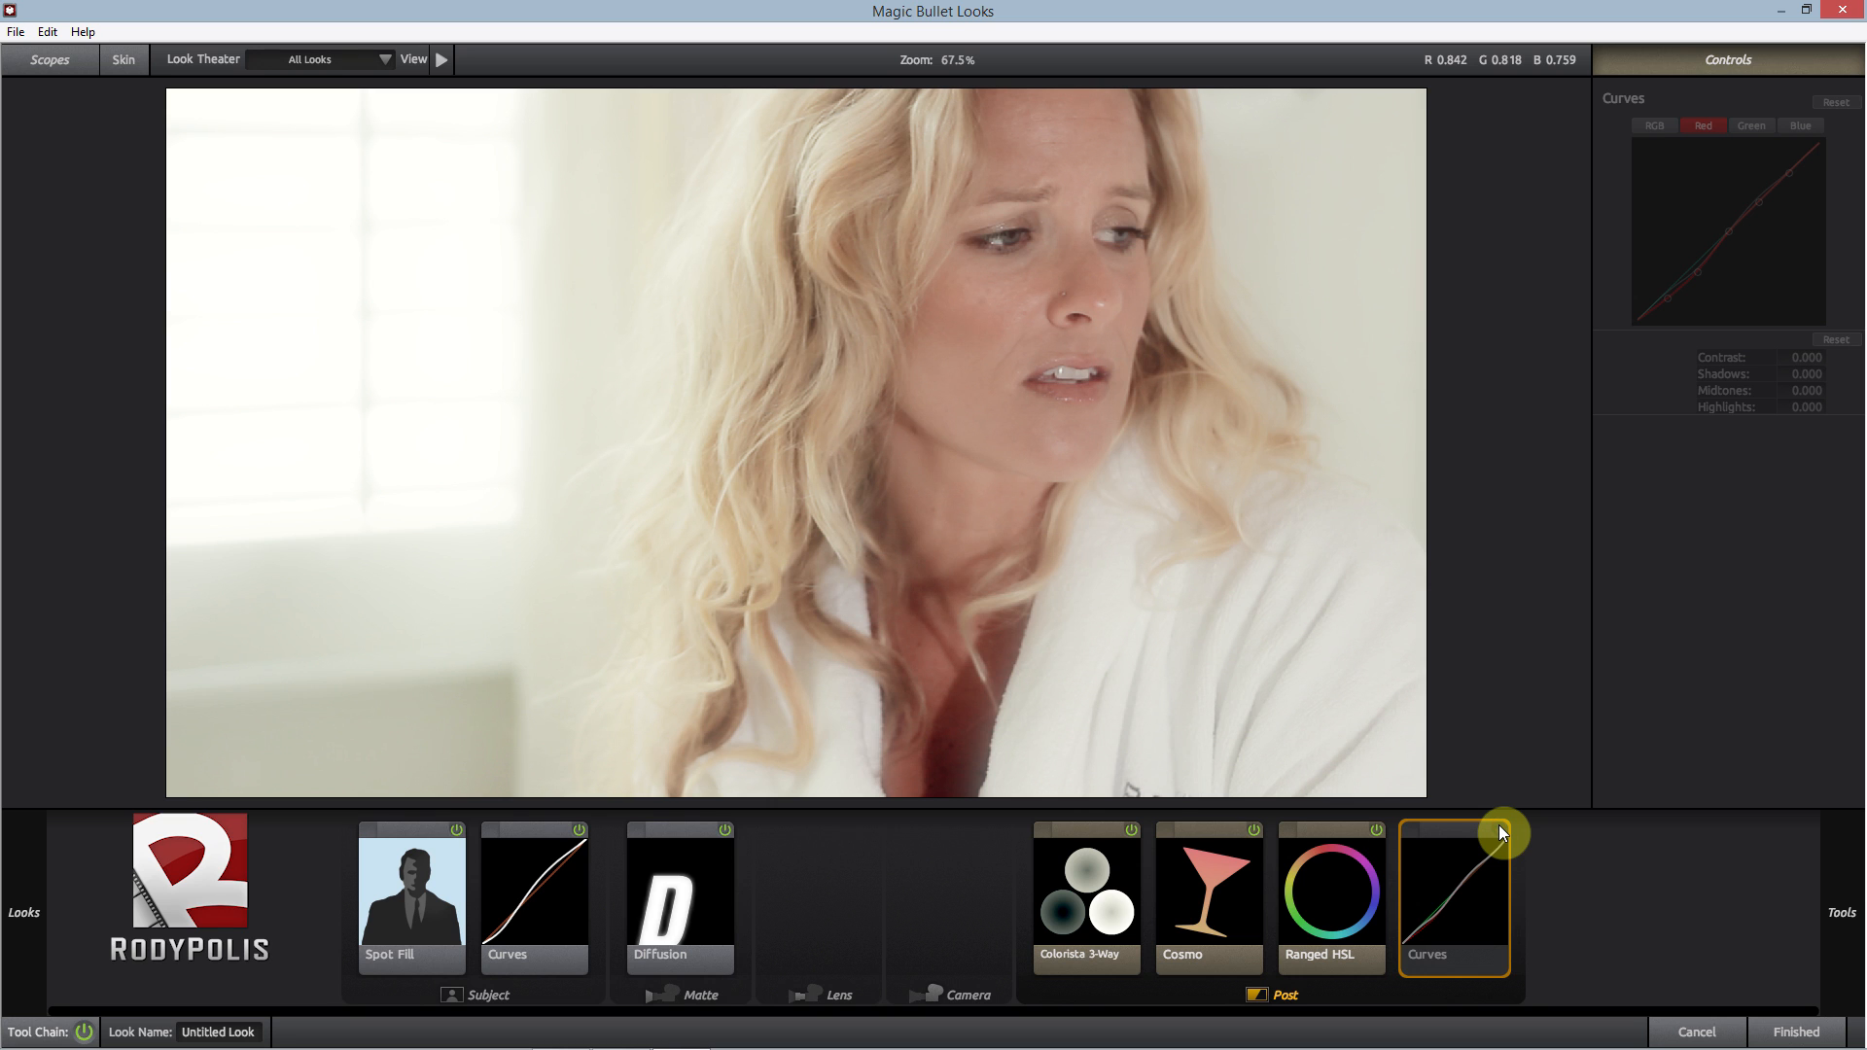
click(1499, 830)
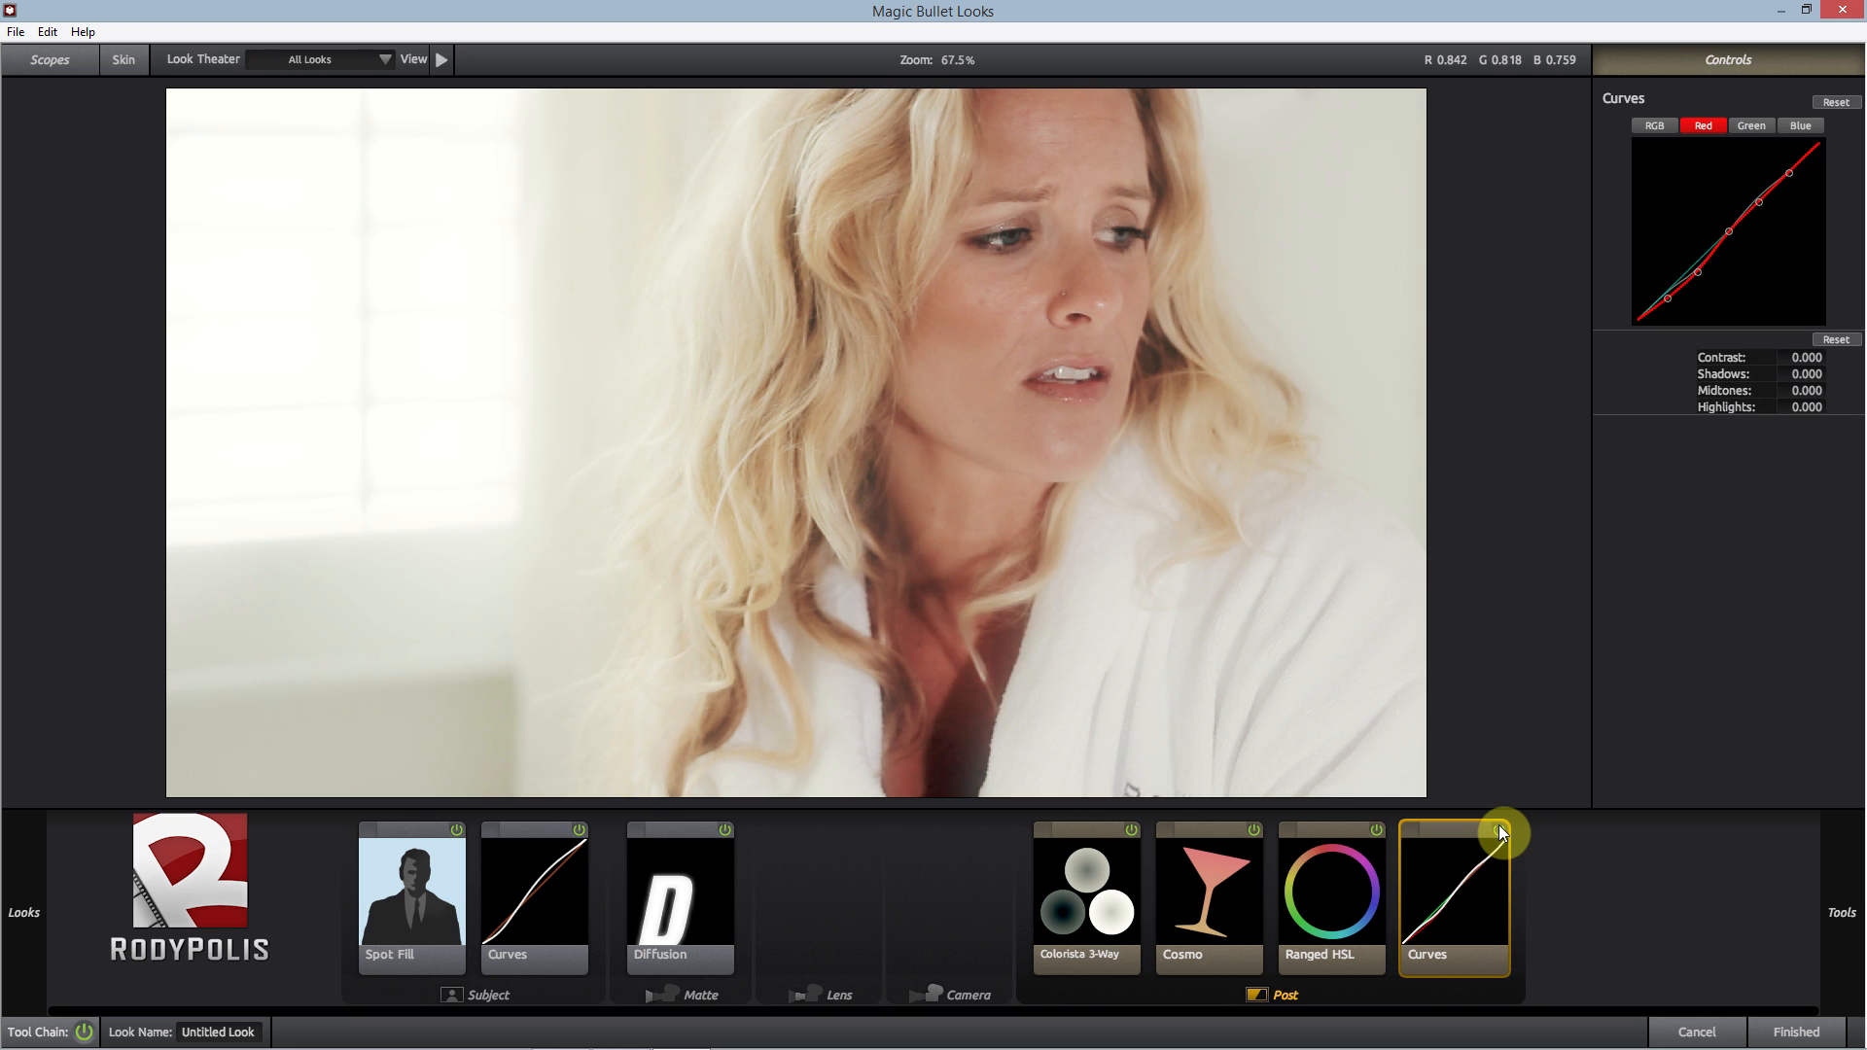
click(1237, 867)
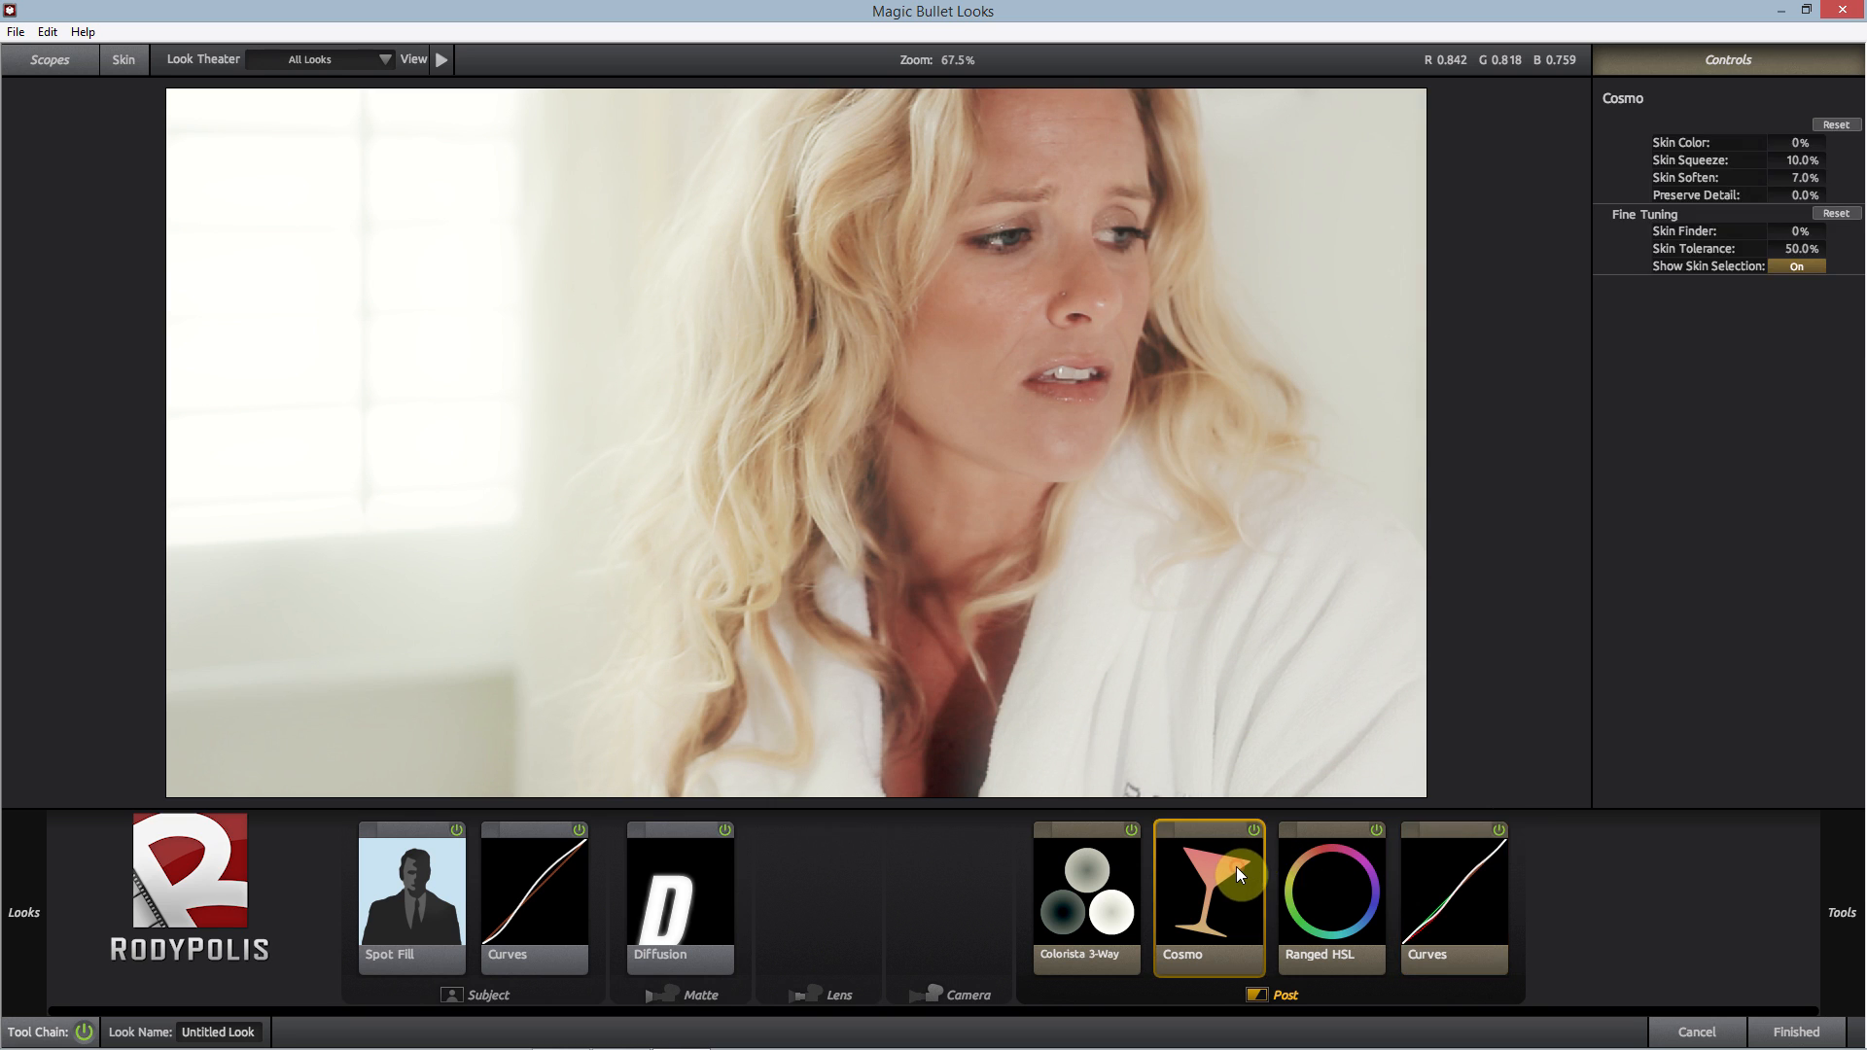